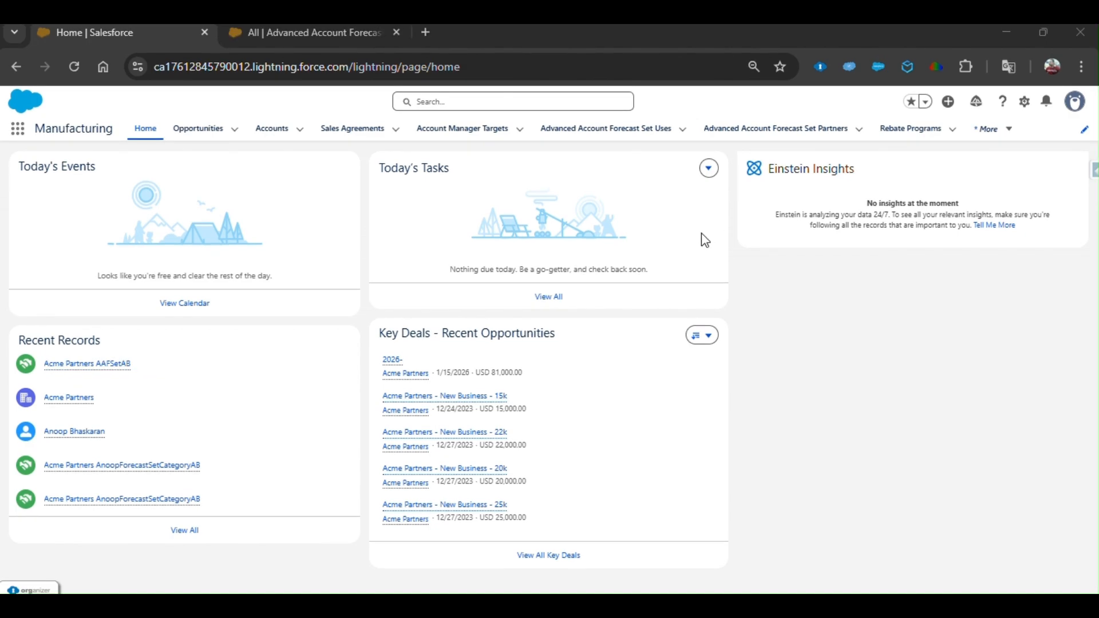
- View the lists of Advanced Account Forecast Set Uses, Set Partners and Facts
{"action": "left_click", "coordinate": [642, 143]}
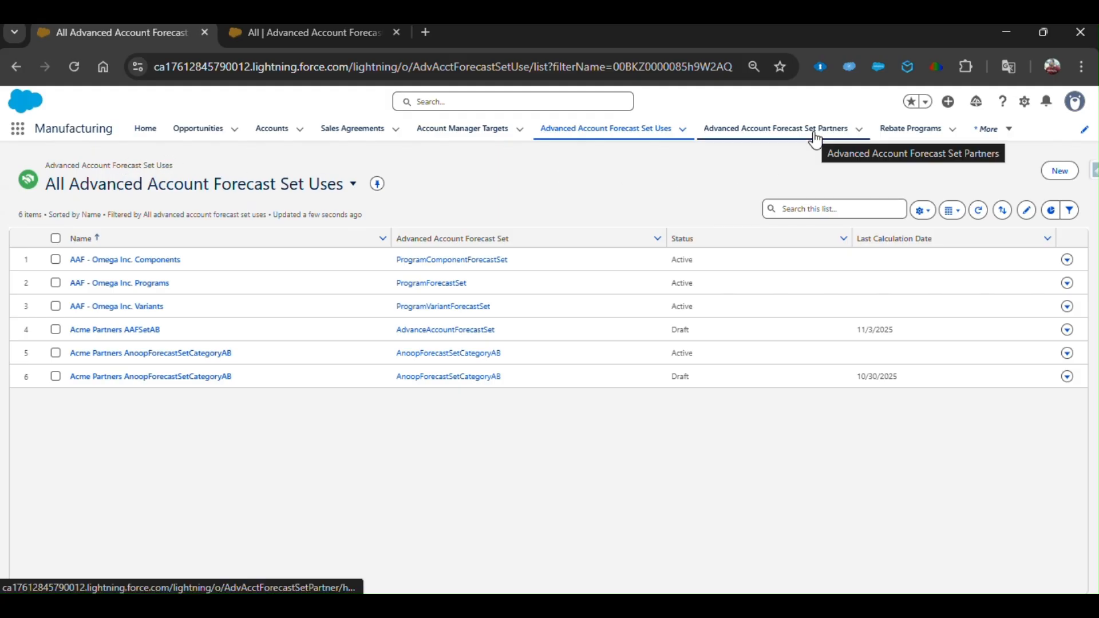
{"action": "left_click", "coordinate": [805, 137]}
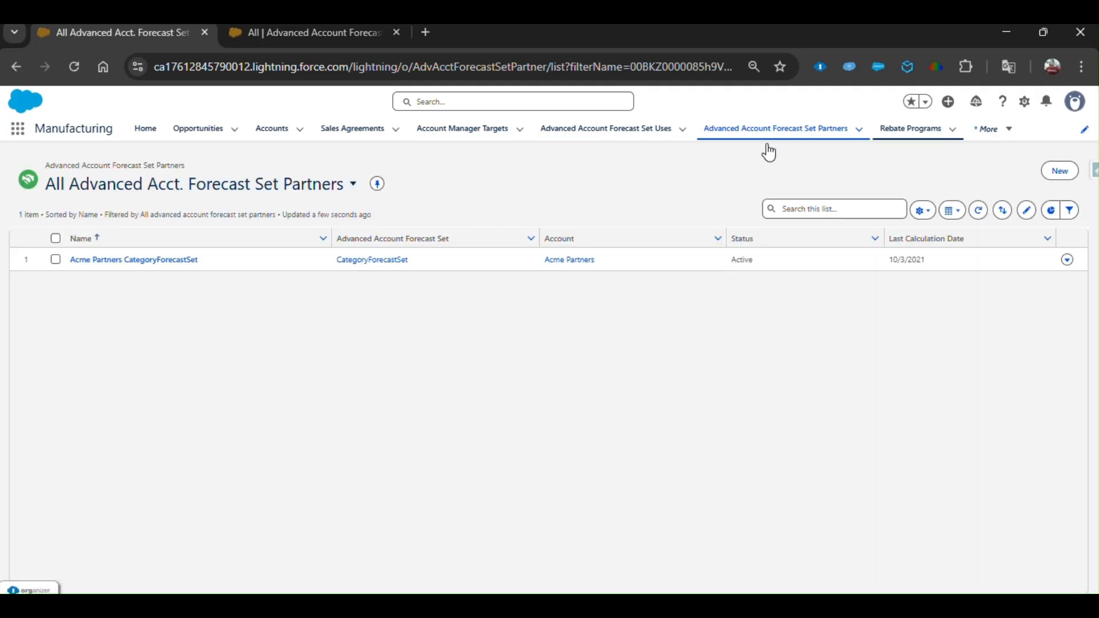
{"action": "left_click", "coordinate": [241, 32]}
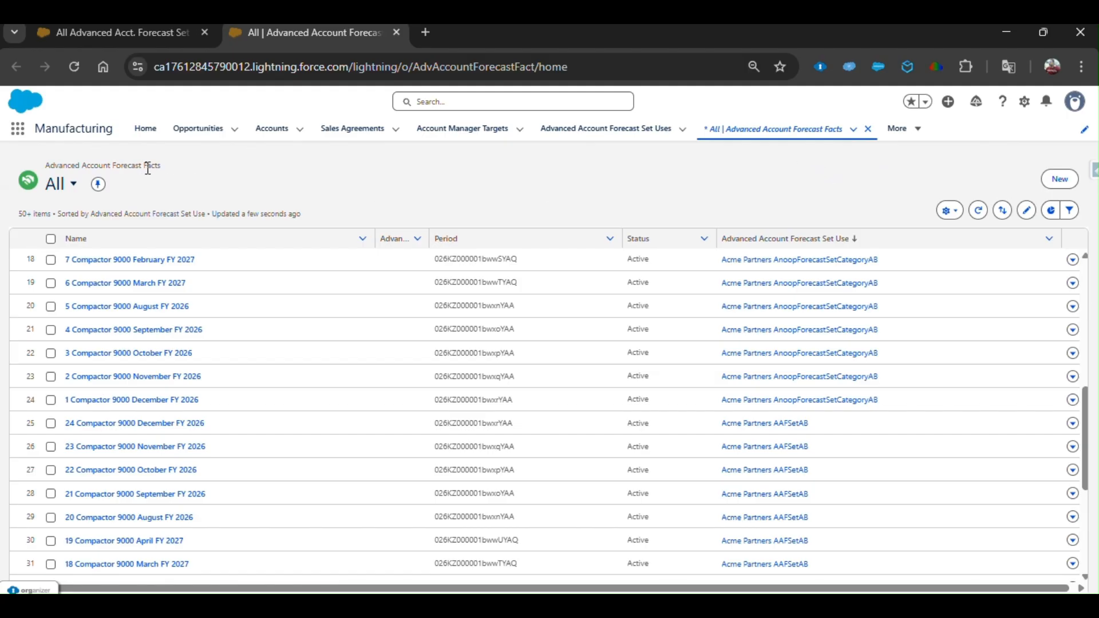
{"action": "left_click_drag", "start_coordinate": [146, 168], "coordinate": [172, 176]}
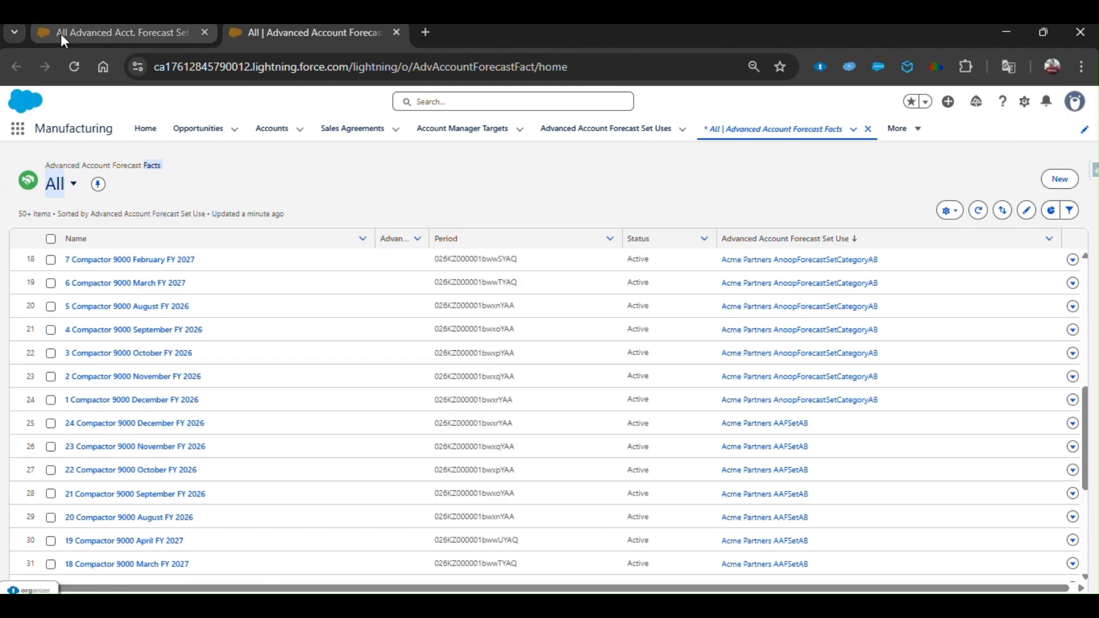
- Go back to the Advanced Account Forecast Set Partners list and compare it with the Set Uses list
{"action": "mouse_move", "coordinate": [66, 34]}
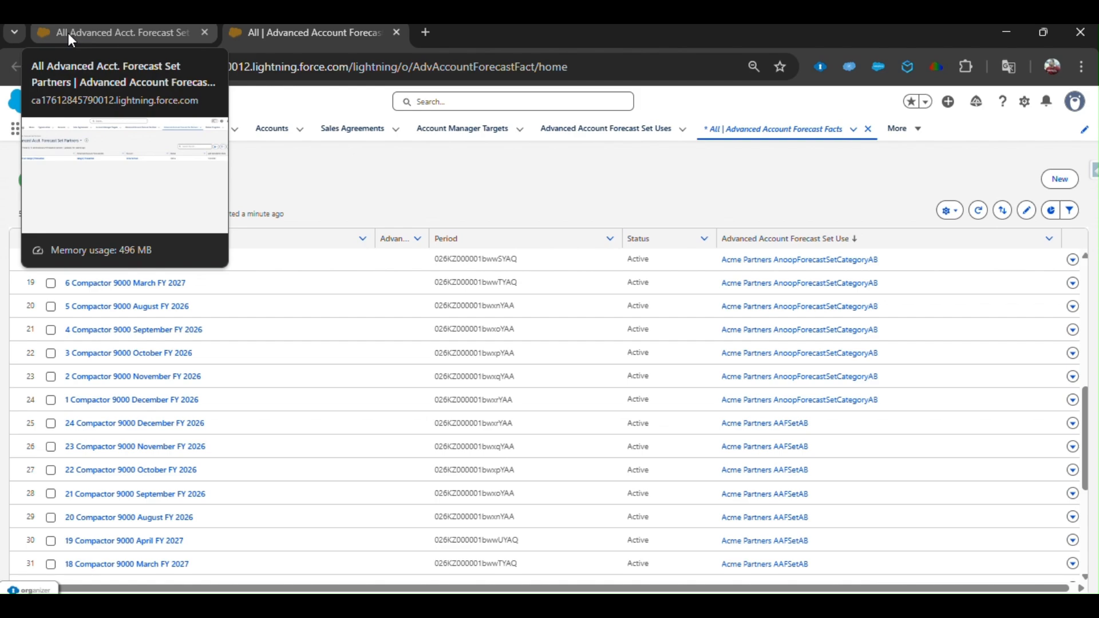
{"action": "left_click", "coordinate": [62, 42]}
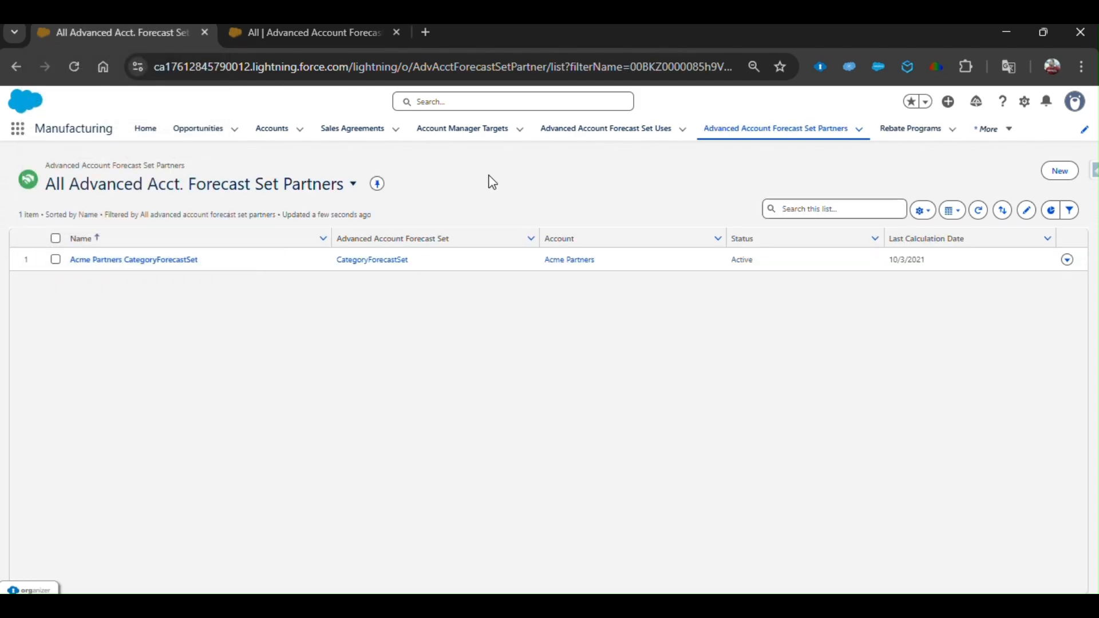
{"action": "left_click", "coordinate": [651, 140]}
{"action": "left_click", "coordinate": [773, 138]}
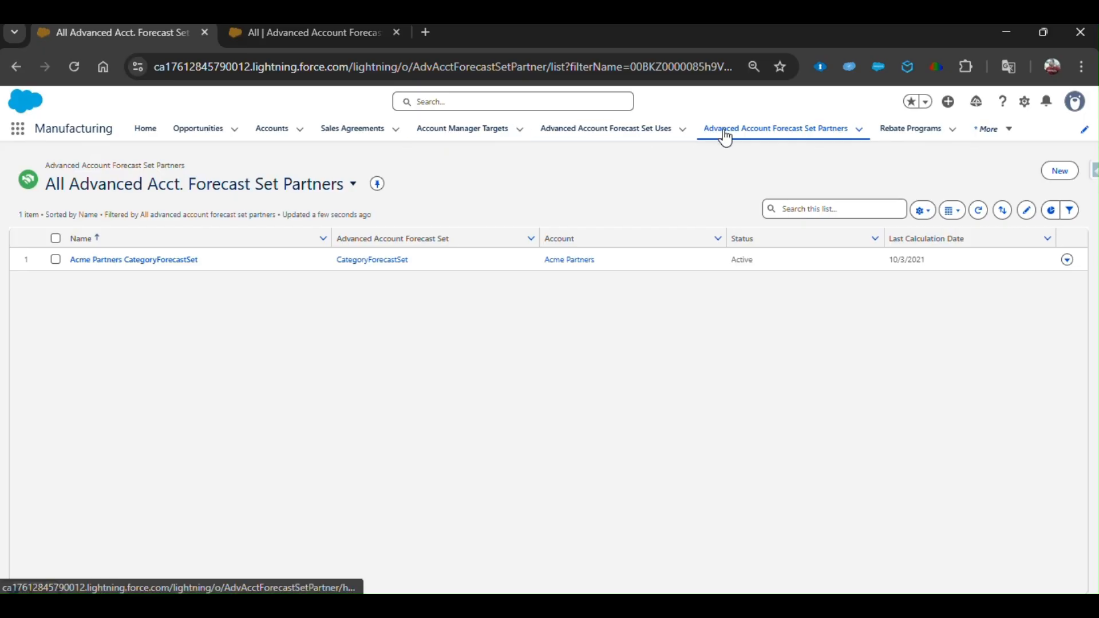
{"action": "left_click", "coordinate": [642, 139]}
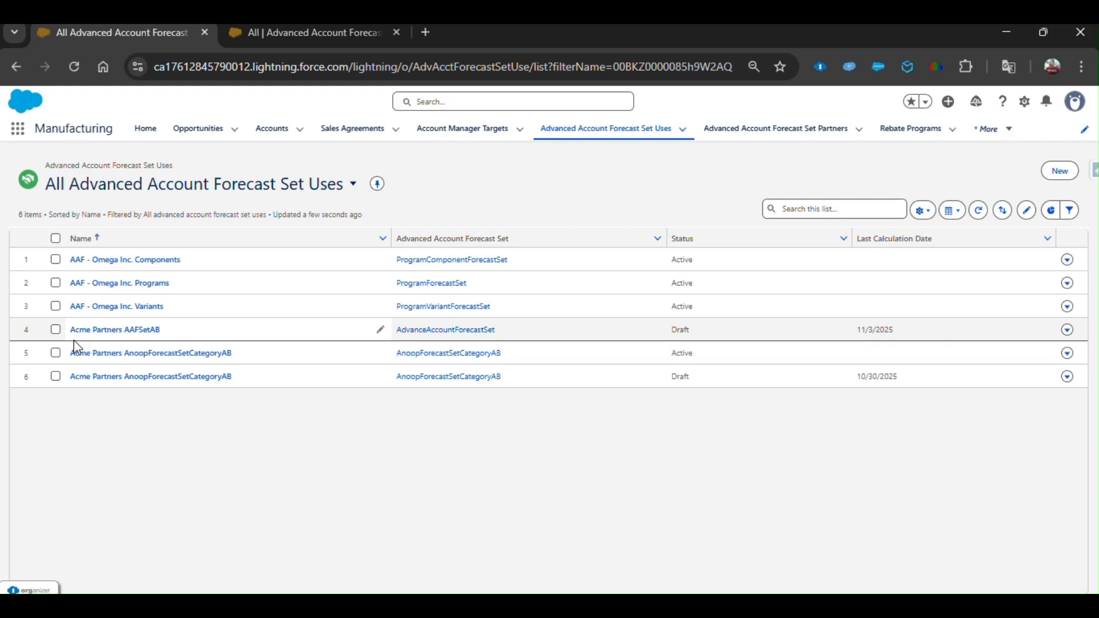
- Open the Acme Partners AAFSetAB forecast set use and examine its details and its forecast grid
{"action": "left_click", "coordinate": [122, 330]}
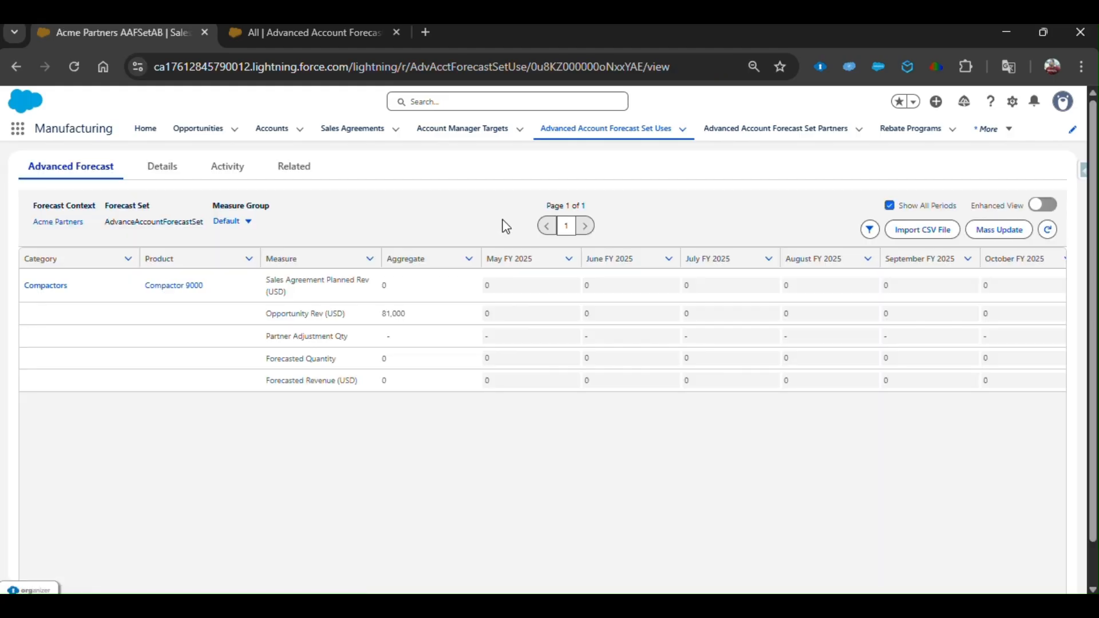
{"action": "left_click", "coordinate": [158, 169]}
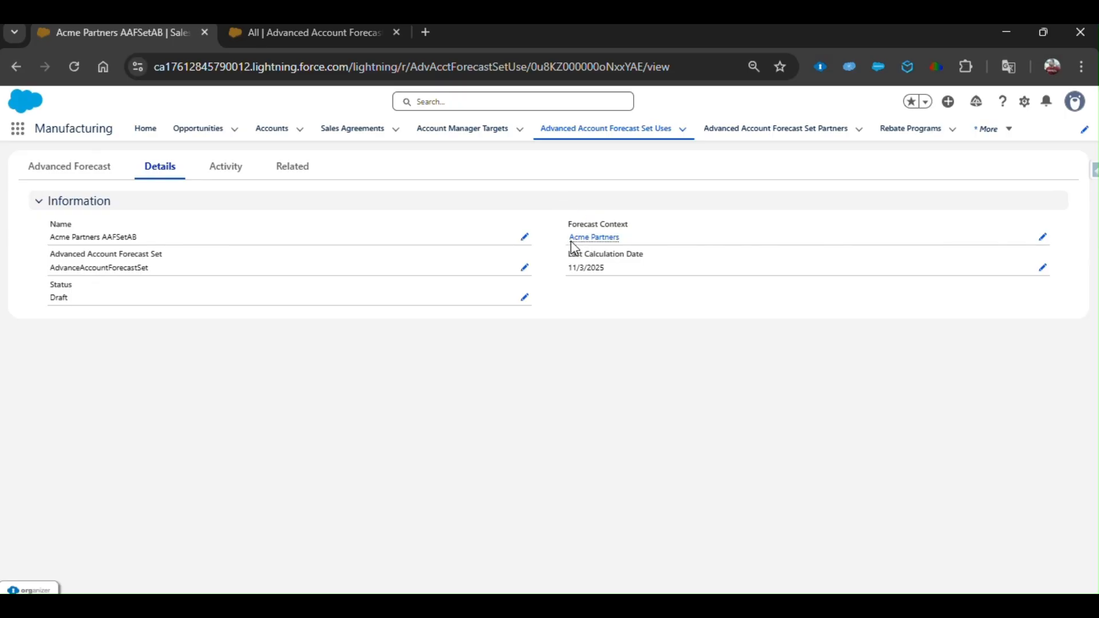
{"action": "mouse_move", "coordinate": [579, 243]}
{"action": "left_click_drag", "start_coordinate": [52, 266], "coordinate": [172, 274]}
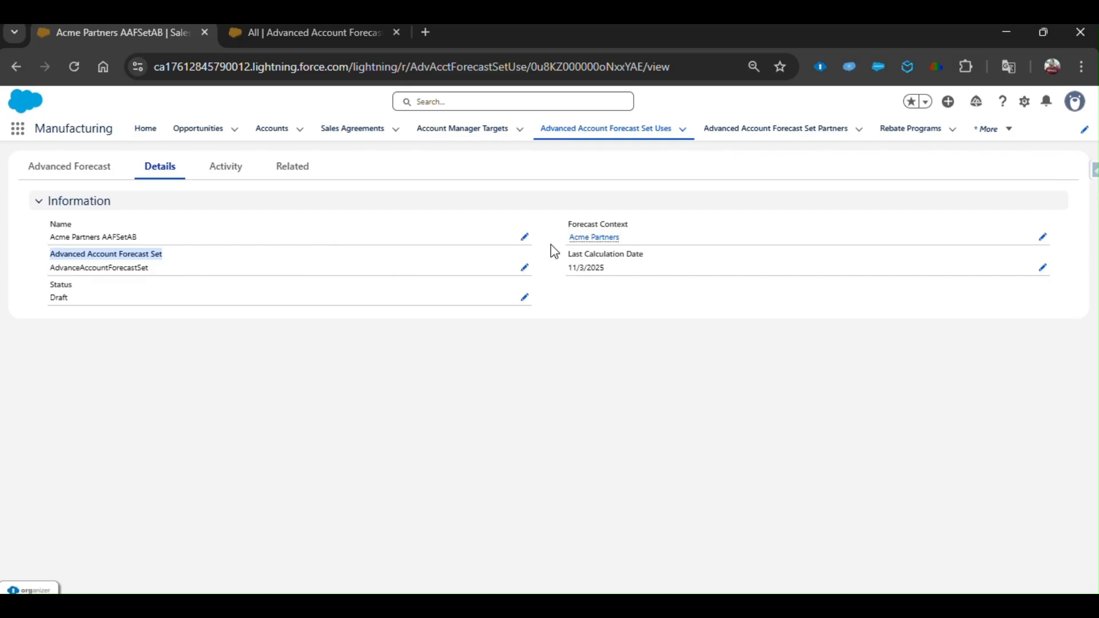
{"action": "left_click", "coordinate": [646, 137]}
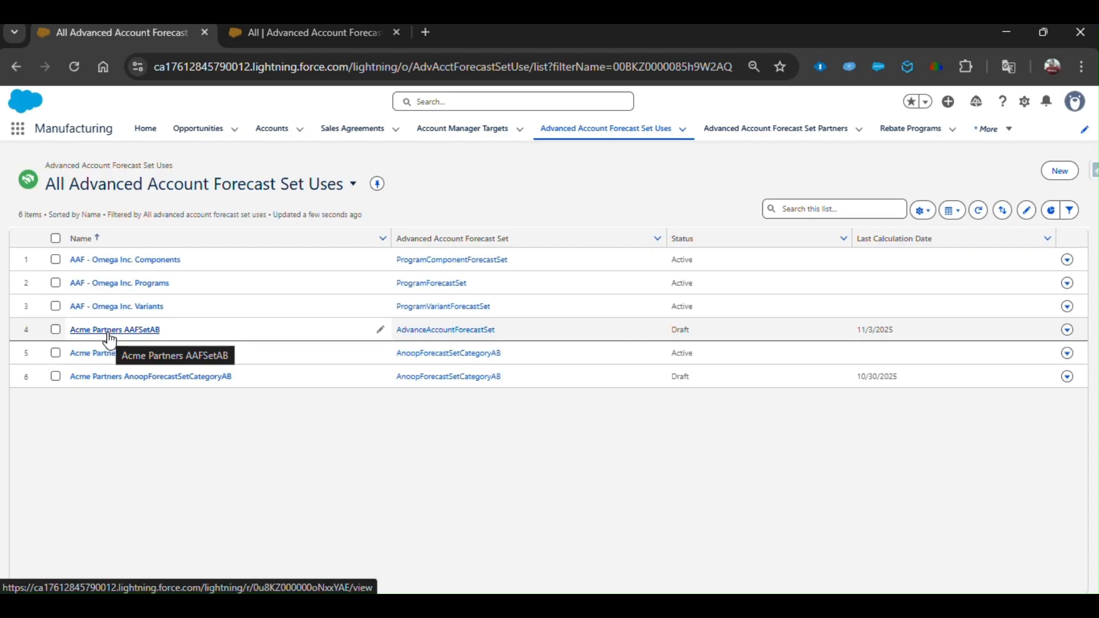
{"action": "left_click", "coordinate": [110, 337]}
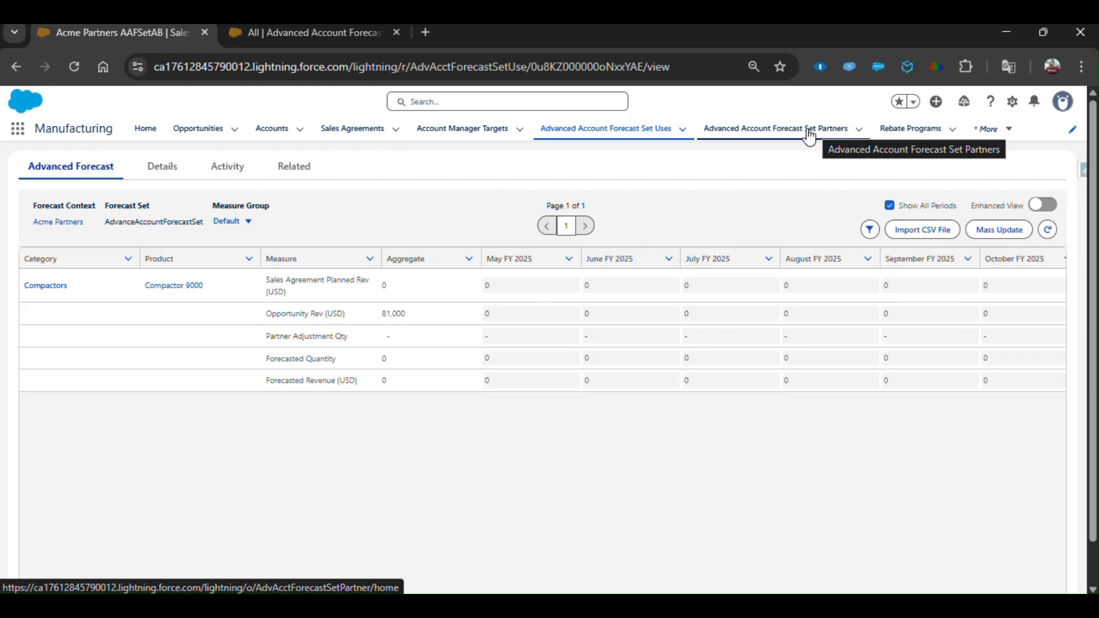
- Copy the forecast set use name Acme Partners AAFSetAB from a December FY 2026 record in the Advanced Account Forecast Facts list
{"action": "left_click", "coordinate": [317, 41]}
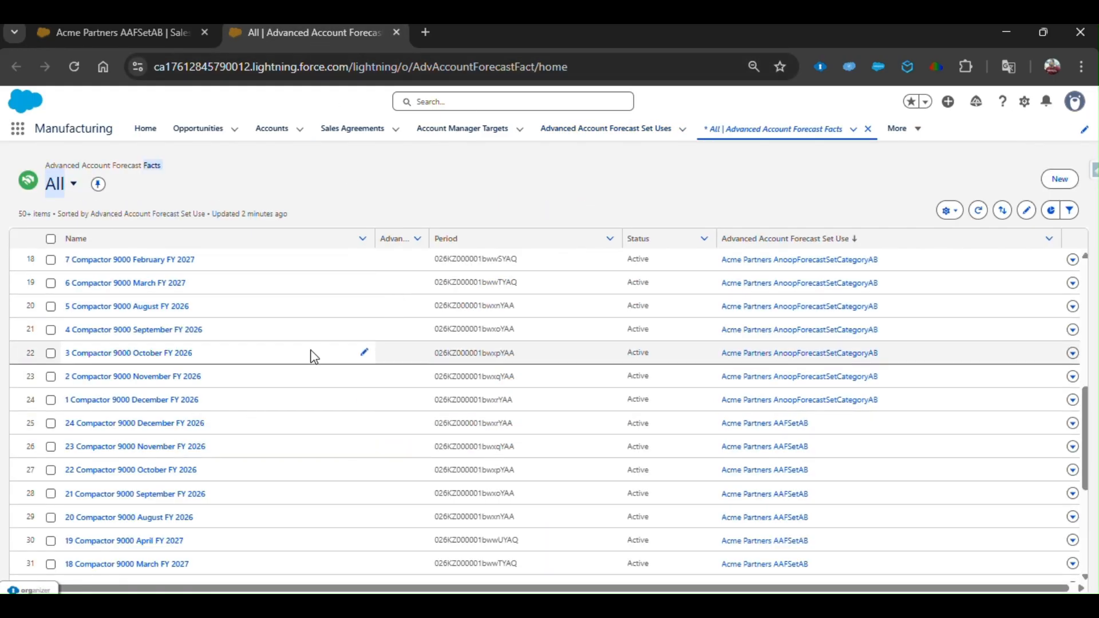
{"action": "scroll", "coordinate": [417, 385], "scroll_direction": "down", "scroll_amount": 3}
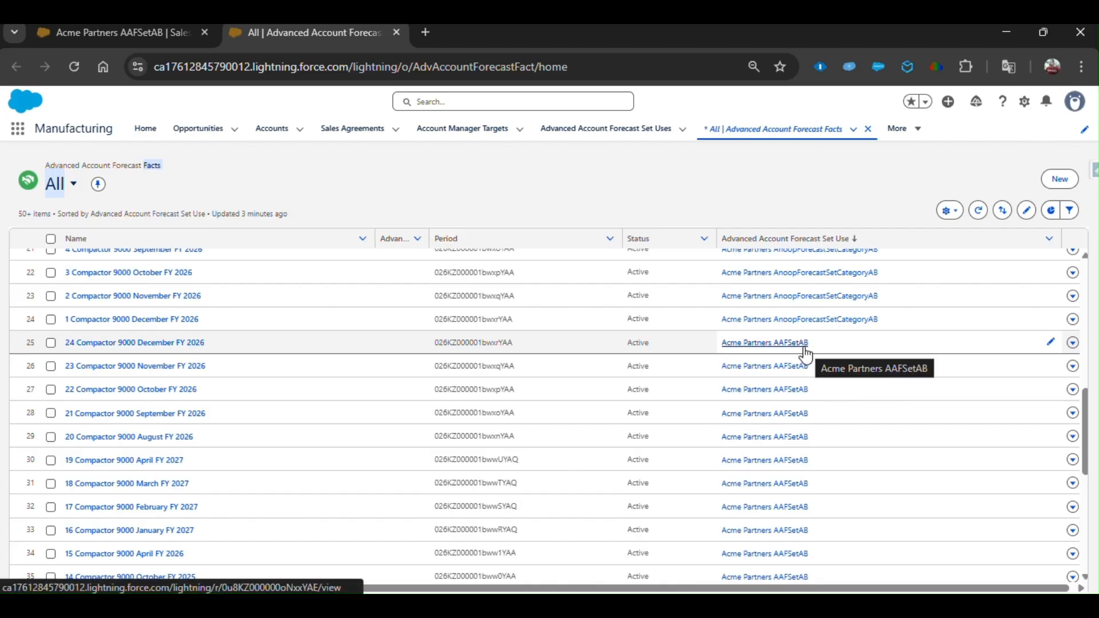
{"action": "left_click_drag", "start_coordinate": [720, 344], "coordinate": [817, 355]}
{"action": "key", "text": "ctrl+c"}
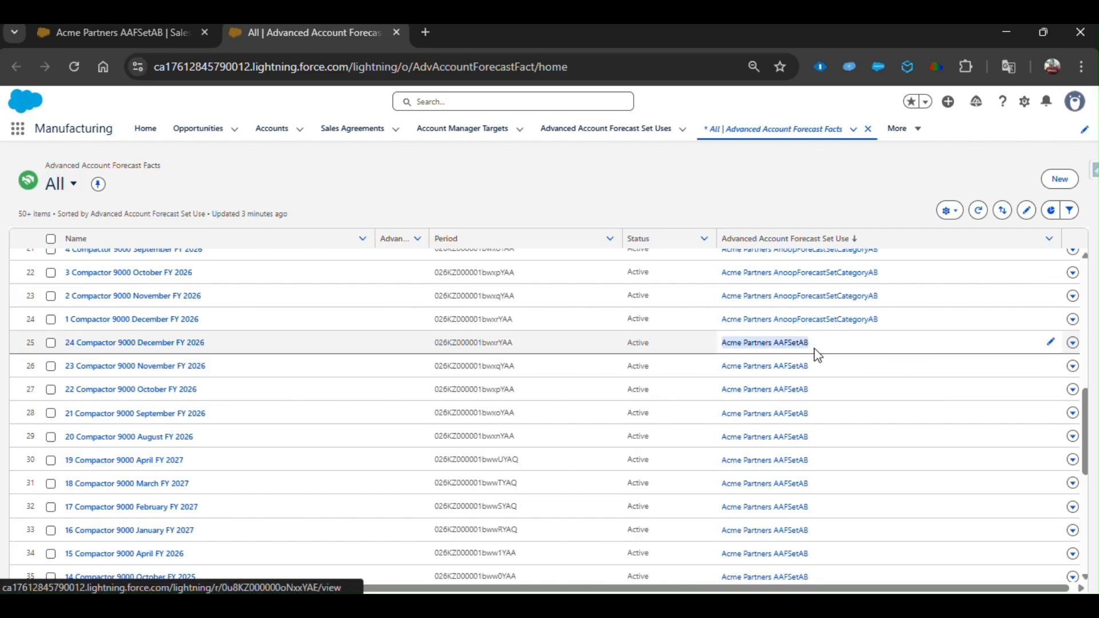
- Find the copied name Acme Partners AAFSetAB in the forecast set use's details and return to its forecast grid
{"action": "left_click", "coordinate": [142, 42]}
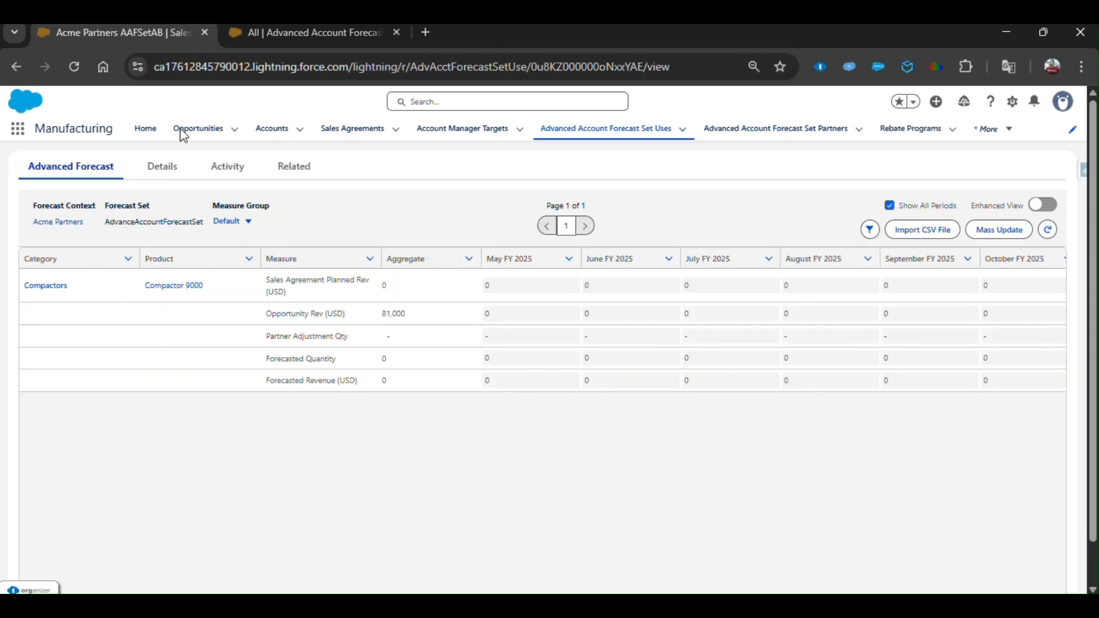
{"action": "key", "text": "ctrl+f"}
{"action": "key", "text": "ctrl+v"}
{"action": "left_click", "coordinate": [159, 170]}
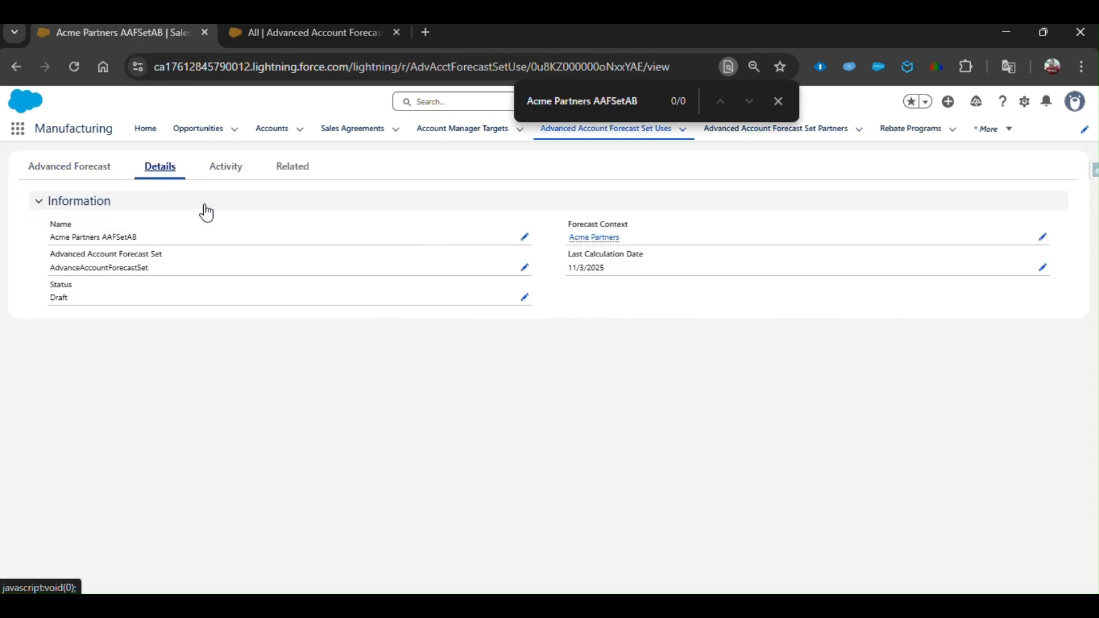
{"action": "key", "text": "ctrl+f"}
{"action": "key", "text": "ctrl+v"}
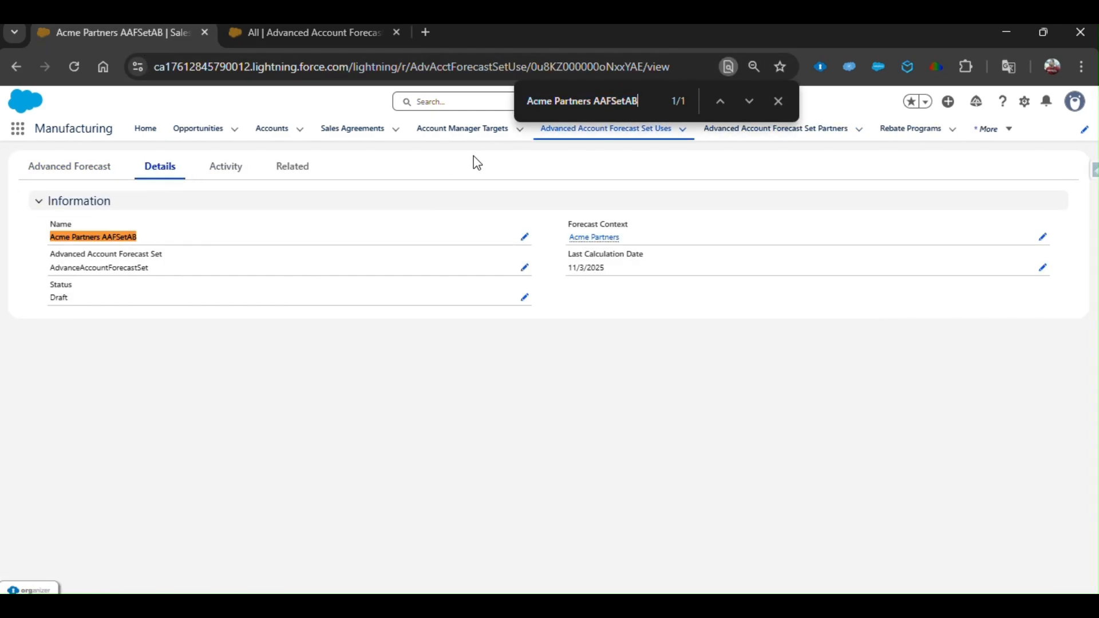
{"action": "left_click", "coordinate": [102, 166]}
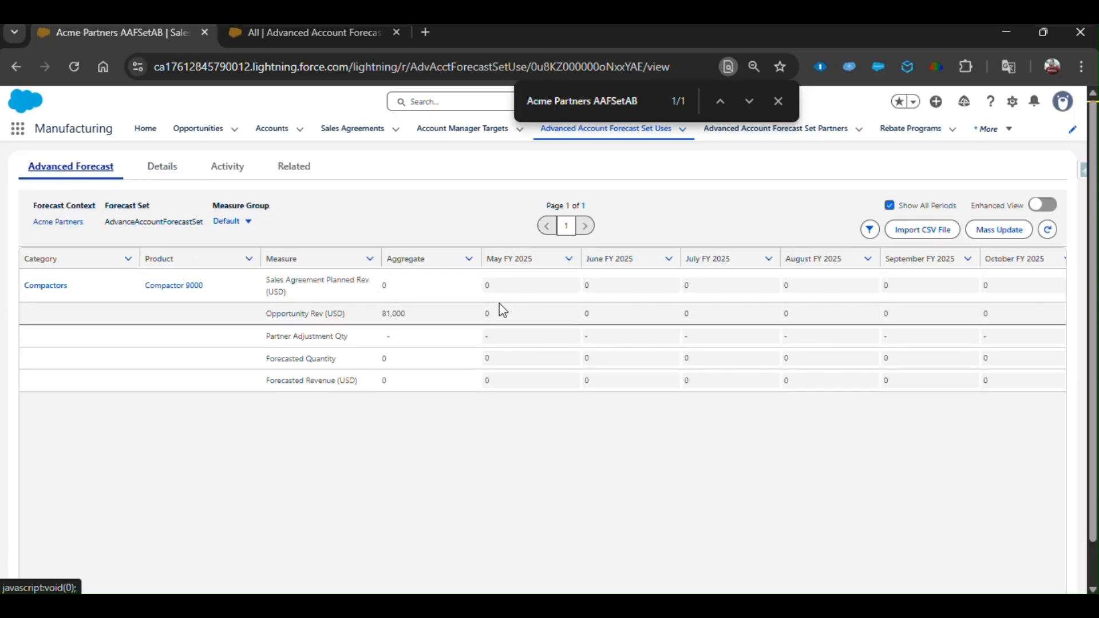
- Find Acme Partners AAFSetAB in the Advanced Account Forecast Facts list and examine the matching records
{"action": "left_click", "coordinate": [290, 43]}
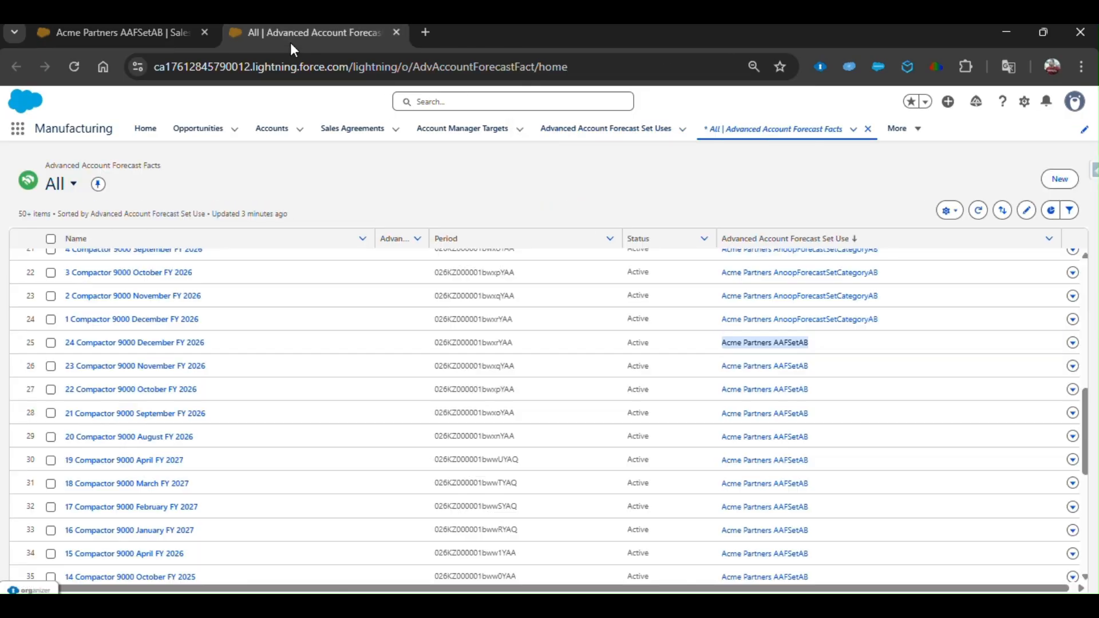
{"action": "scroll", "coordinate": [738, 504], "scroll_direction": "down", "scroll_amount": 3}
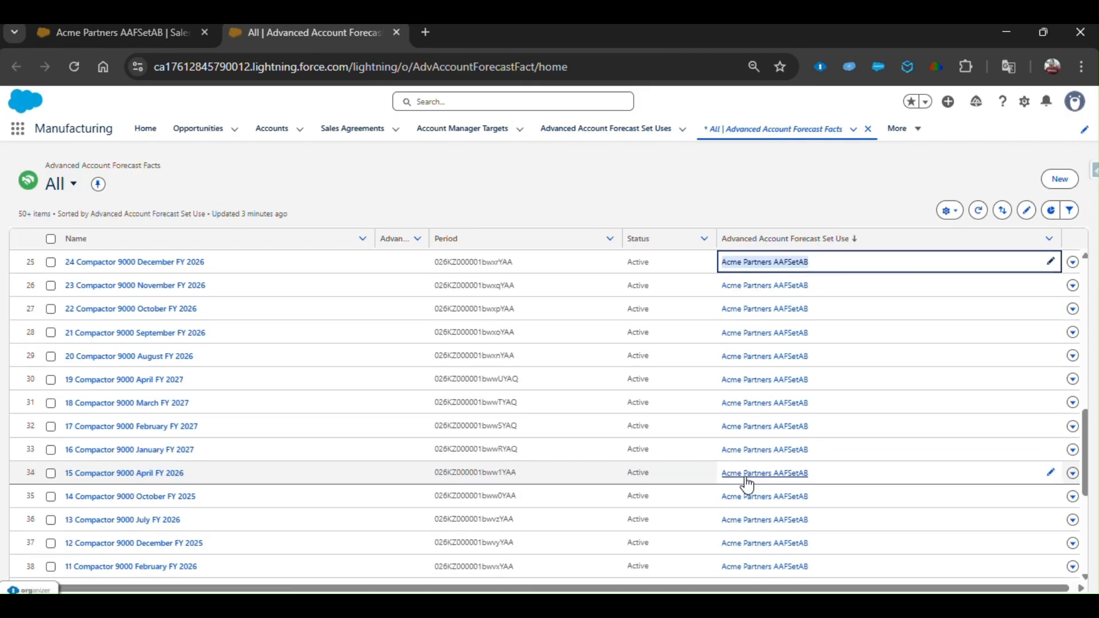
{"action": "key", "text": "ctrl+f"}
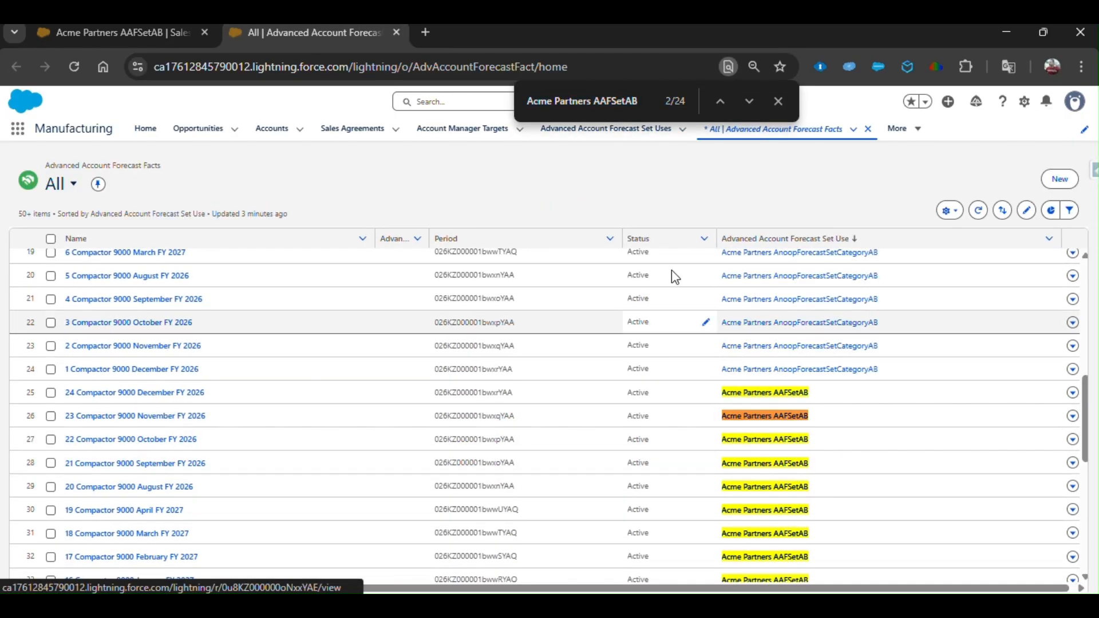
{"action": "key", "text": "Return"}
{"action": "scroll", "coordinate": [793, 501], "scroll_direction": "down", "scroll_amount": 3}
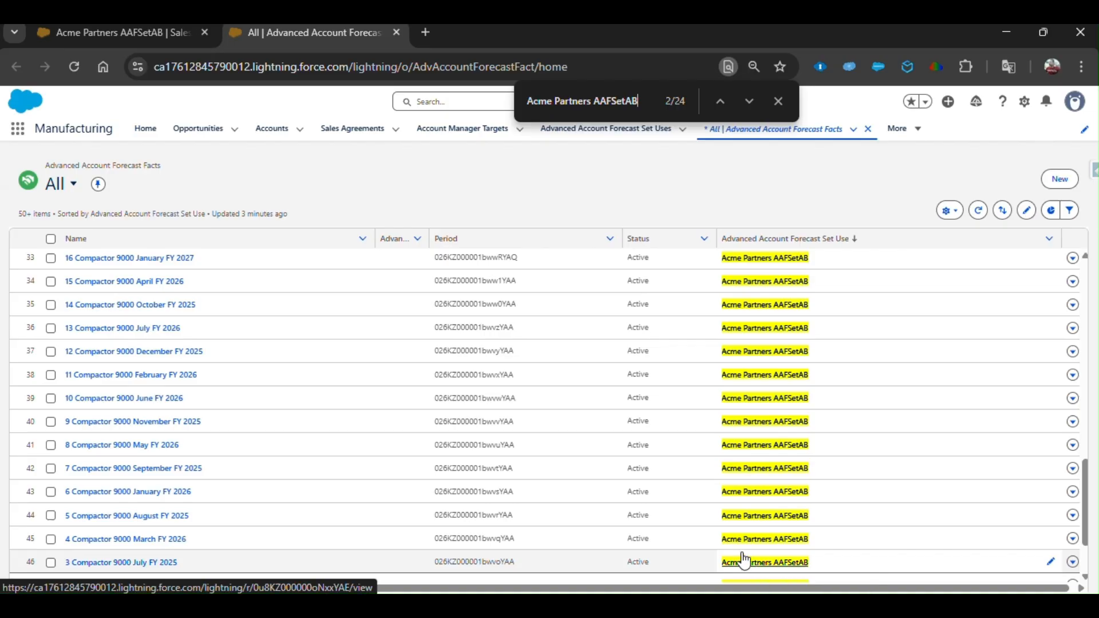
- Compare the monthly forecast grid of the Acme Partners AAFSetAB set use with its Compactor 9000 fact records
{"action": "left_click", "coordinate": [114, 33]}
{"action": "left_click", "coordinate": [326, 39]}
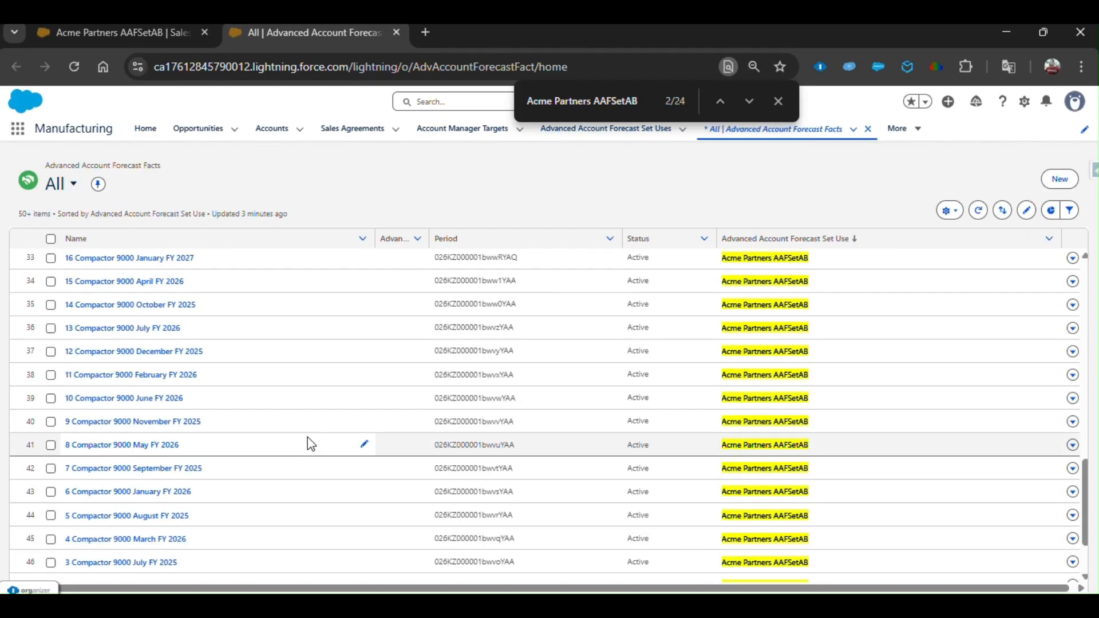
{"action": "left_click", "coordinate": [125, 41]}
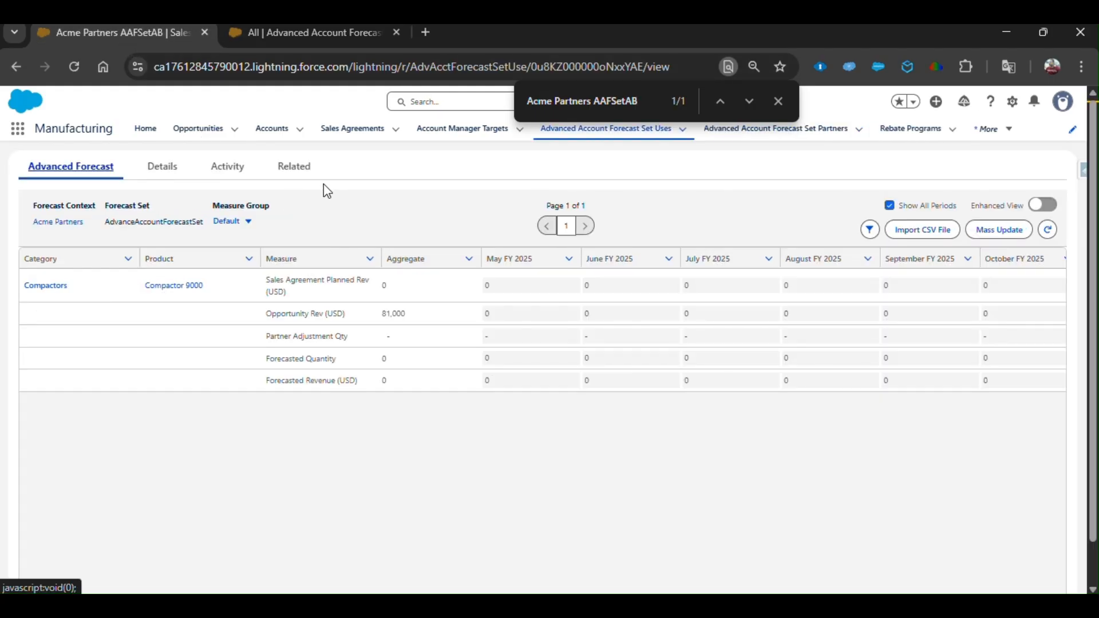
{"action": "left_click", "coordinate": [293, 37]}
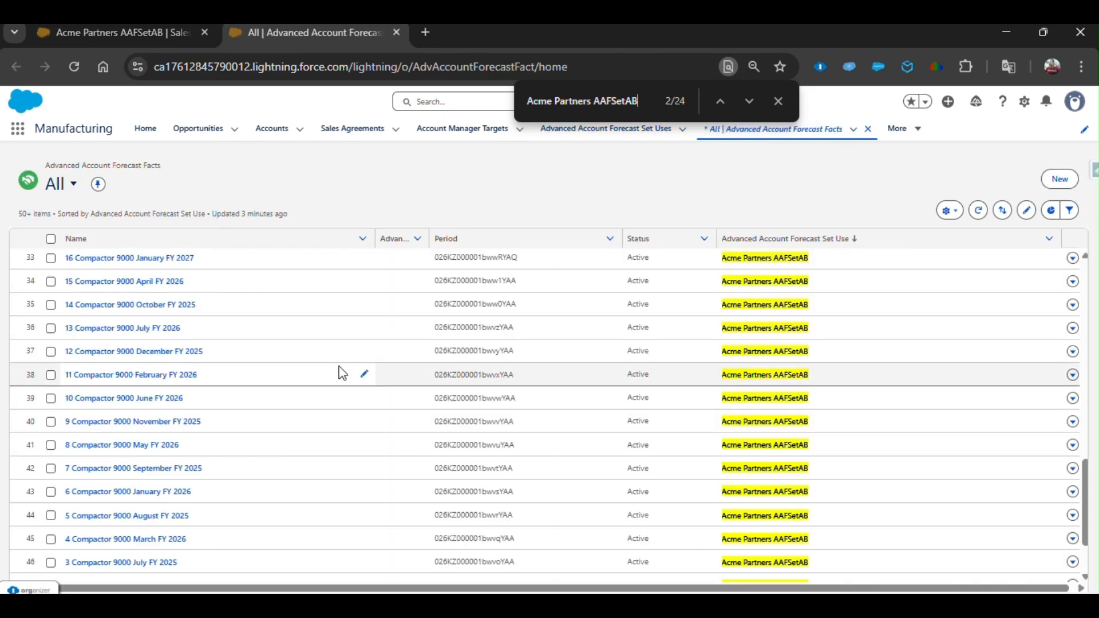
{"action": "left_click", "coordinate": [155, 37]}
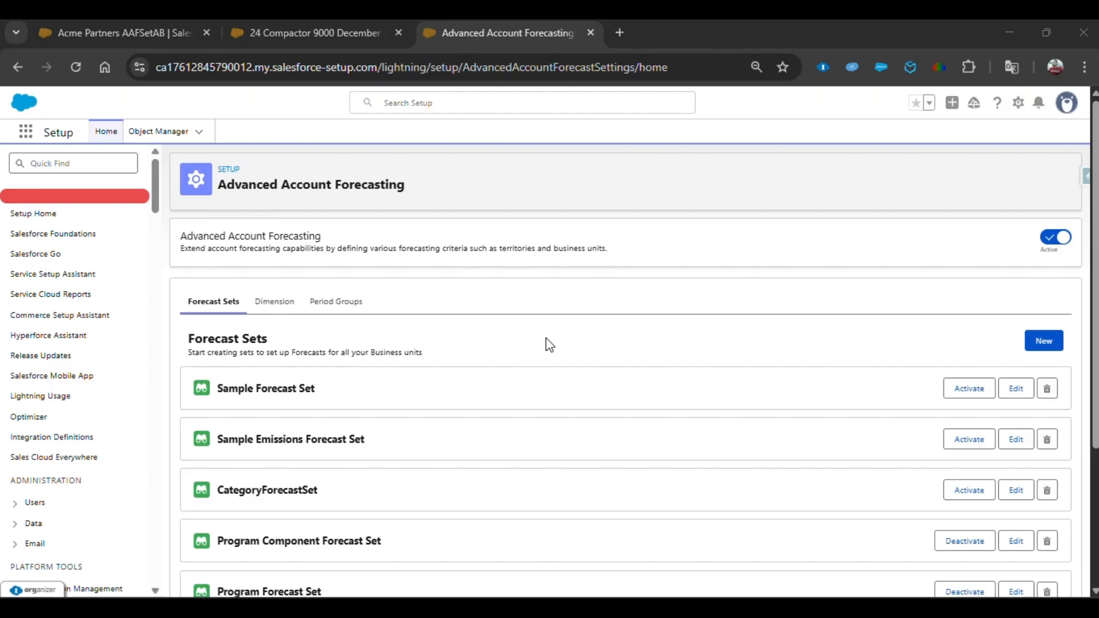
{"action": "scroll", "coordinate": [130, 409], "scroll_direction": "down", "scroll_amount": 4}
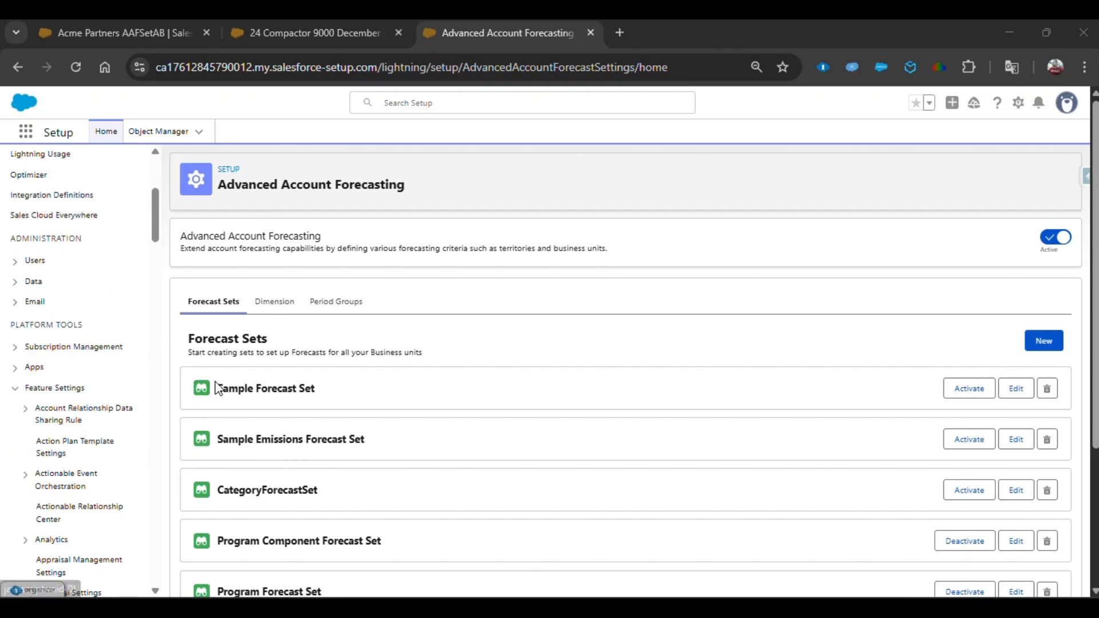
{"action": "scroll", "coordinate": [126, 388], "scroll_direction": "down", "scroll_amount": 8}
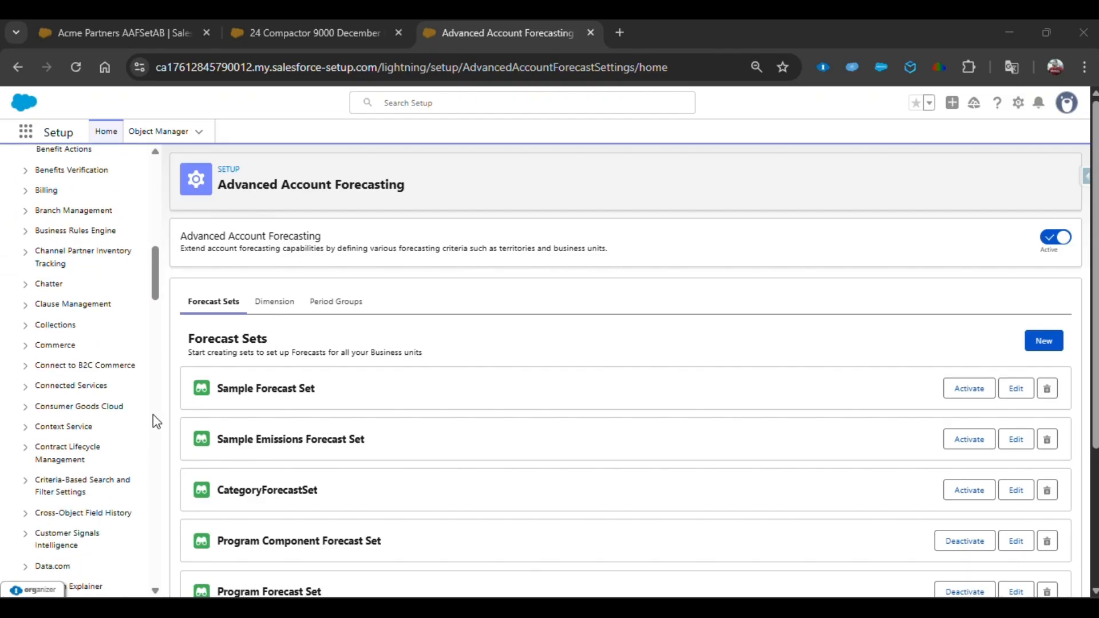
{"action": "scroll", "coordinate": [123, 486], "scroll_direction": "down", "scroll_amount": 10}
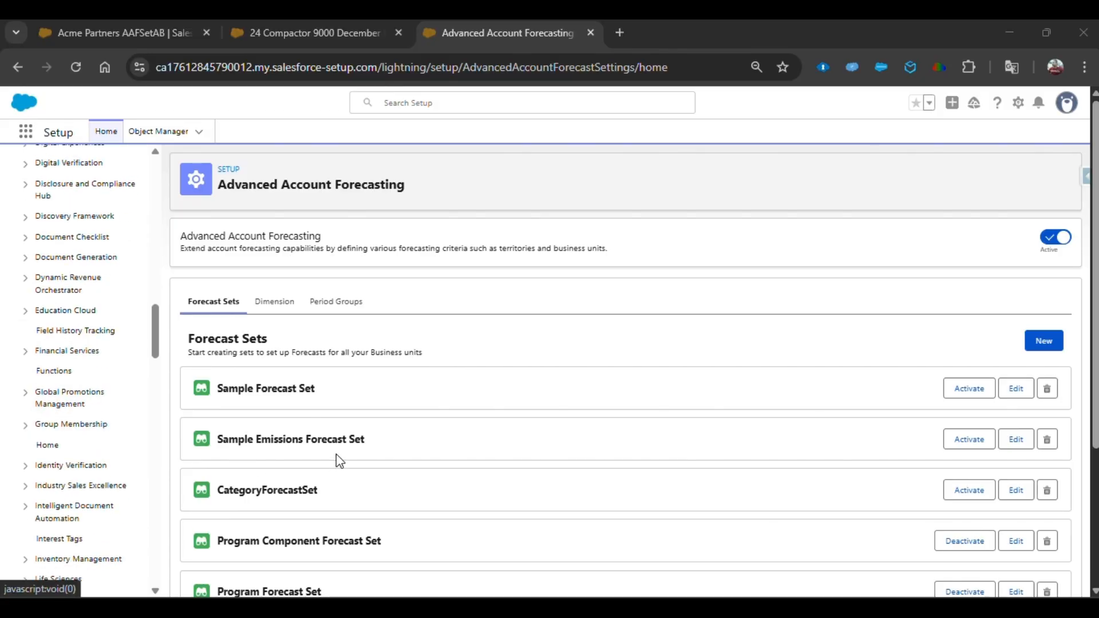
{"action": "scroll", "coordinate": [340, 458], "scroll_direction": "down", "scroll_amount": 3}
{"action": "scroll", "coordinate": [348, 432], "scroll_direction": "up", "scroll_amount": 3}
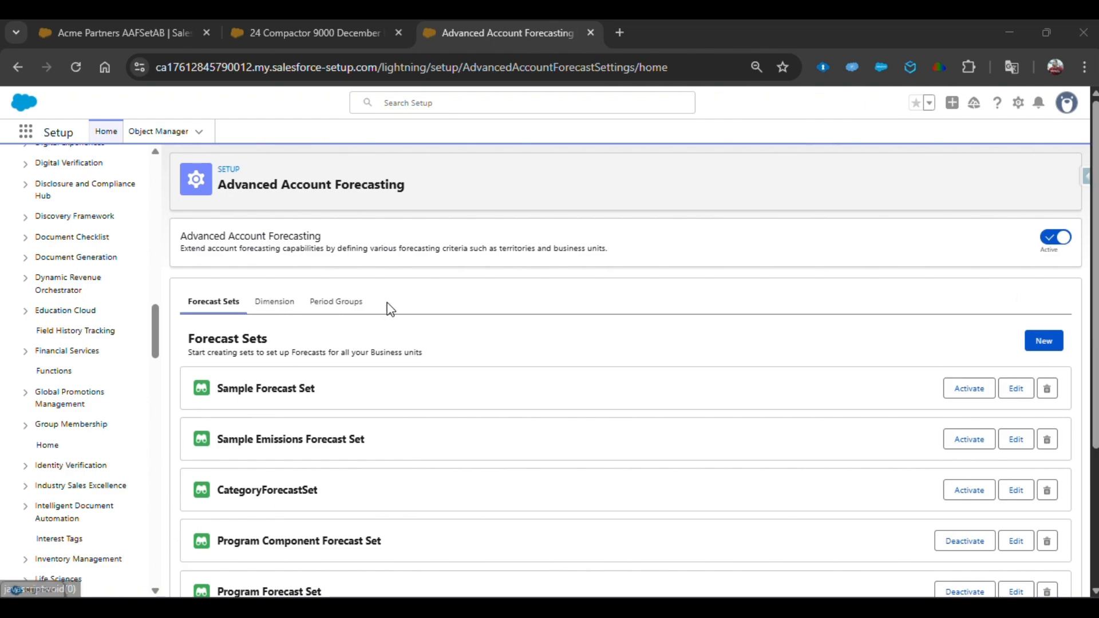
- Open the Sample Forecast Period Group for editing in the Advanced Account Forecasting period groups
{"action": "left_click", "coordinate": [337, 304]}
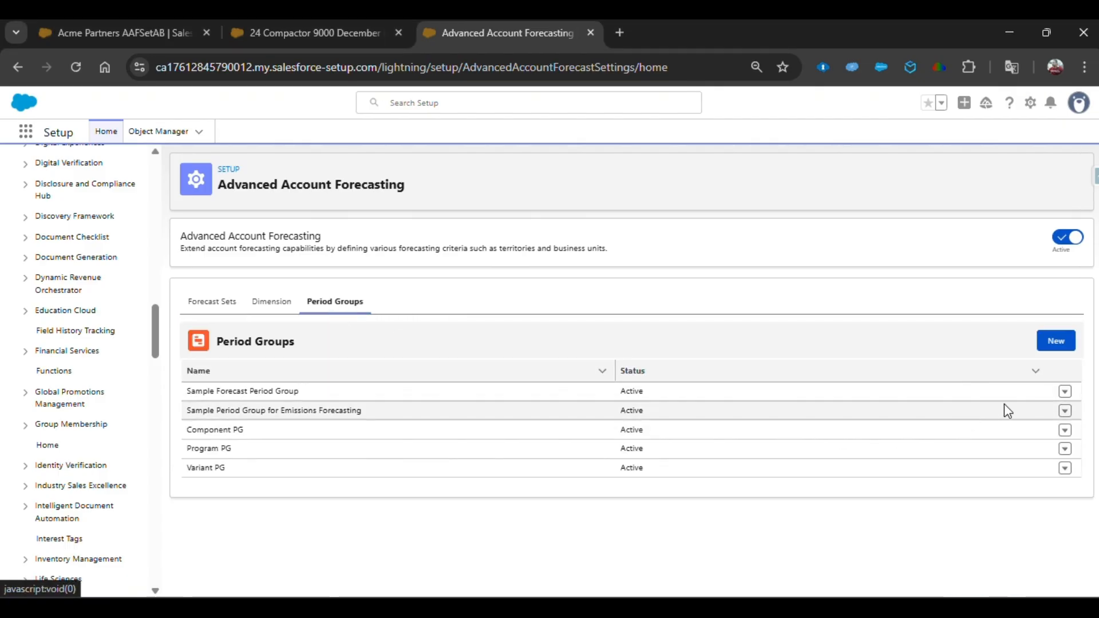
{"action": "left_click", "coordinate": [1065, 394]}
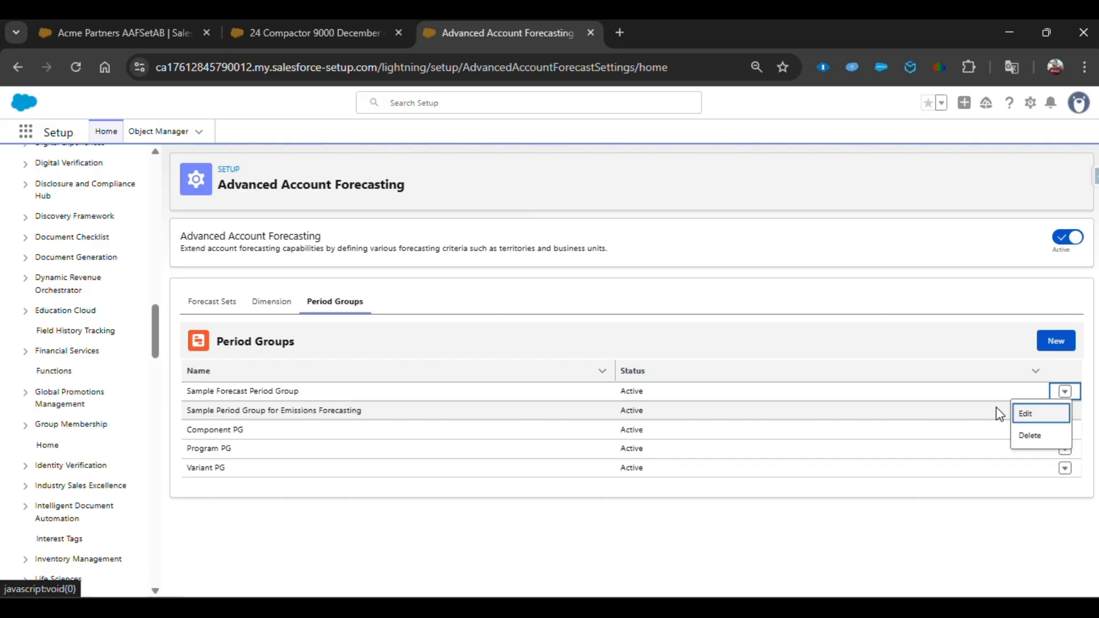
{"action": "left_click", "coordinate": [1029, 417]}
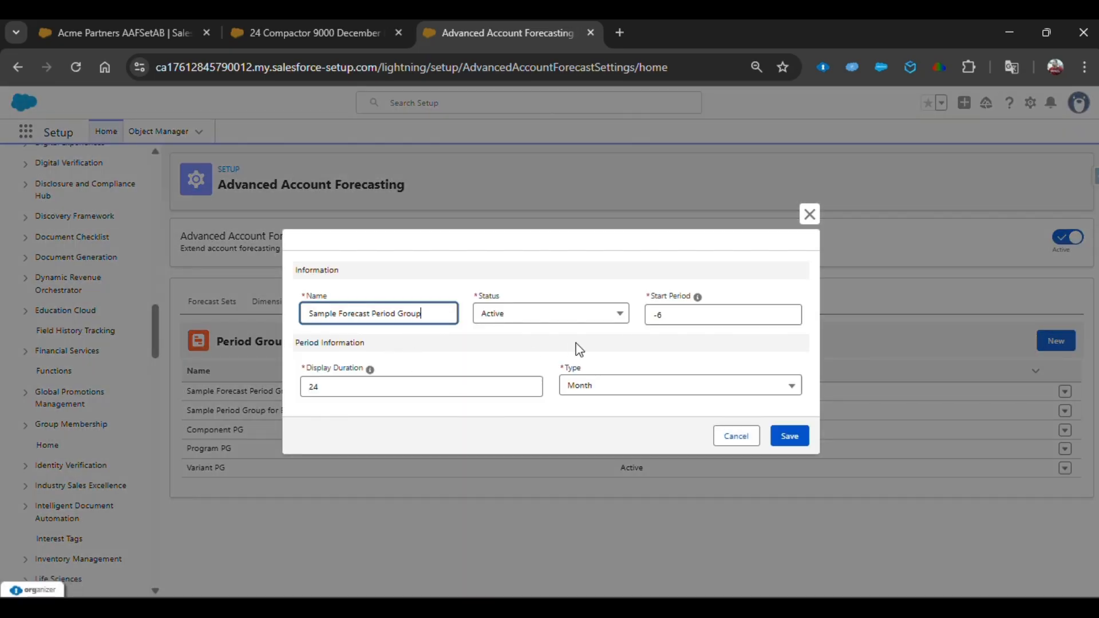
- Review the Type choices of the Sample Forecast Period Group and compare its start period with the months in the Acme Partners forecast grid
{"action": "left_click", "coordinate": [577, 391]}
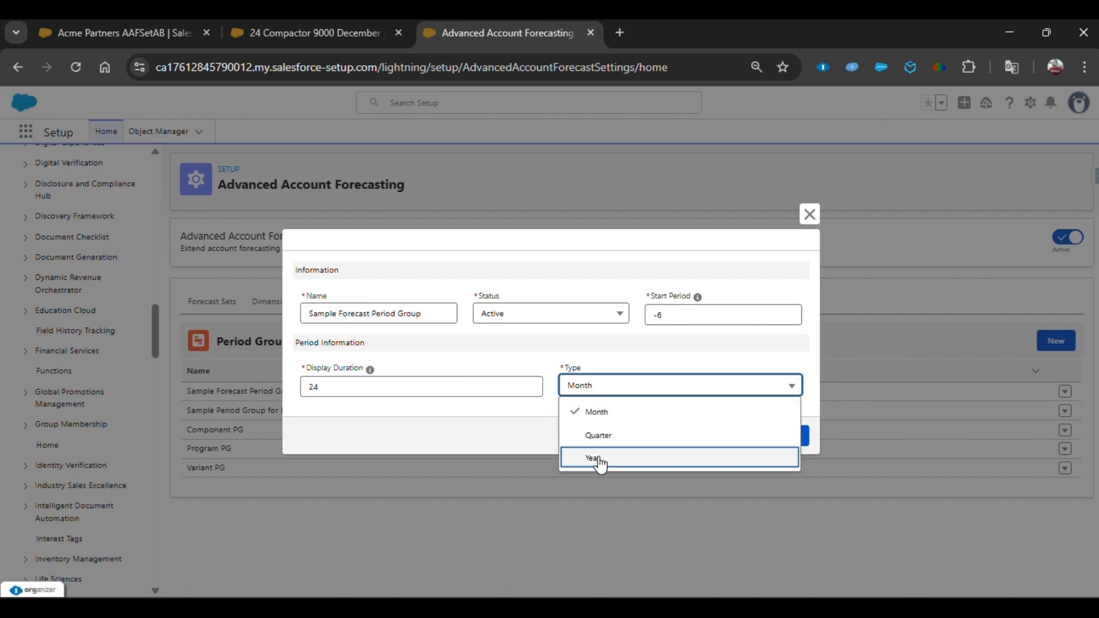
{"action": "left_click", "coordinate": [573, 351]}
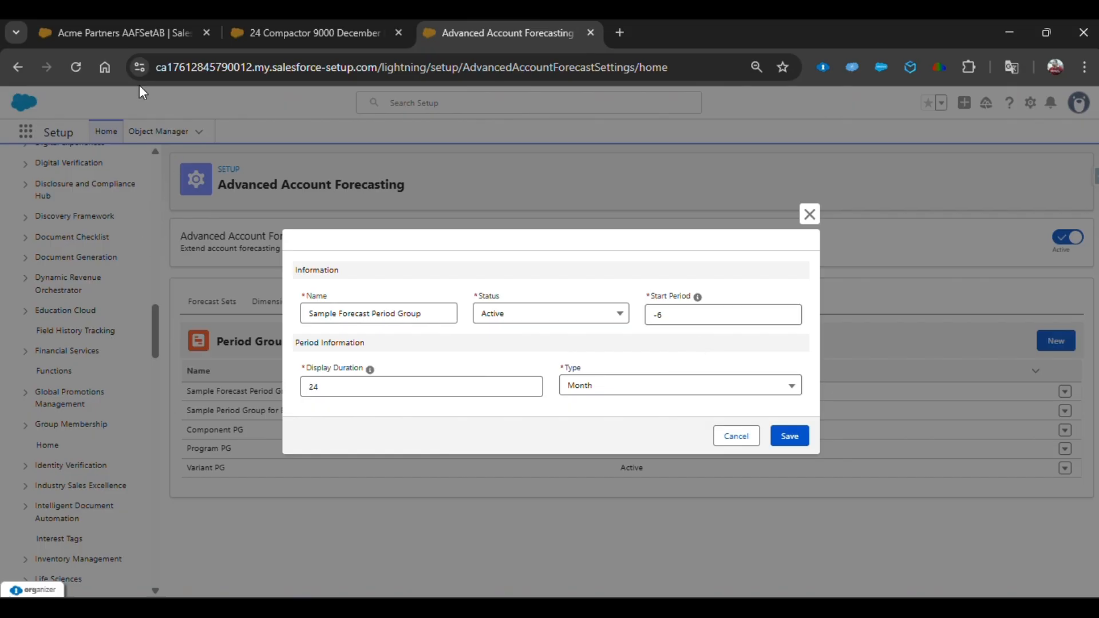
{"action": "left_click", "coordinate": [122, 38]}
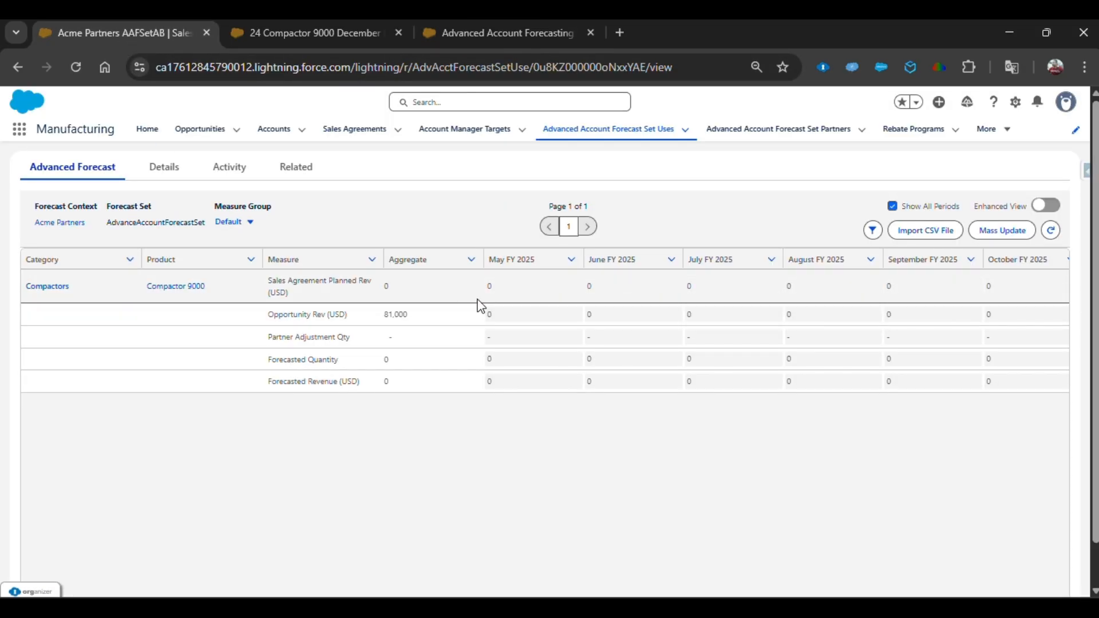
{"action": "left_click", "coordinate": [418, 36]}
{"action": "left_click", "coordinate": [114, 35]}
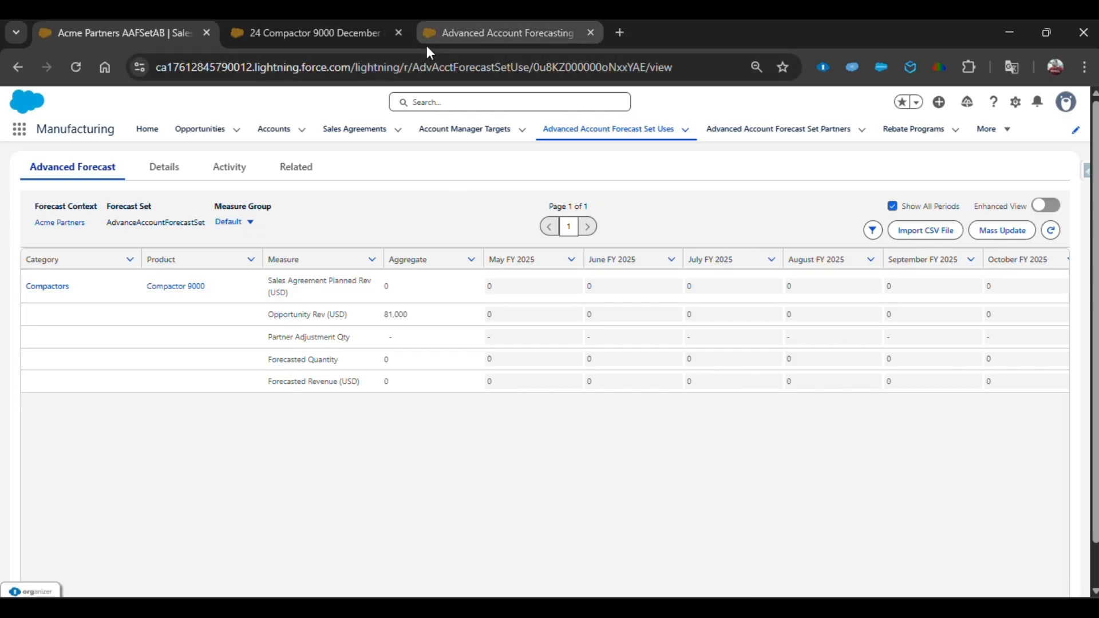
{"action": "mouse_move", "coordinate": [427, 46]}
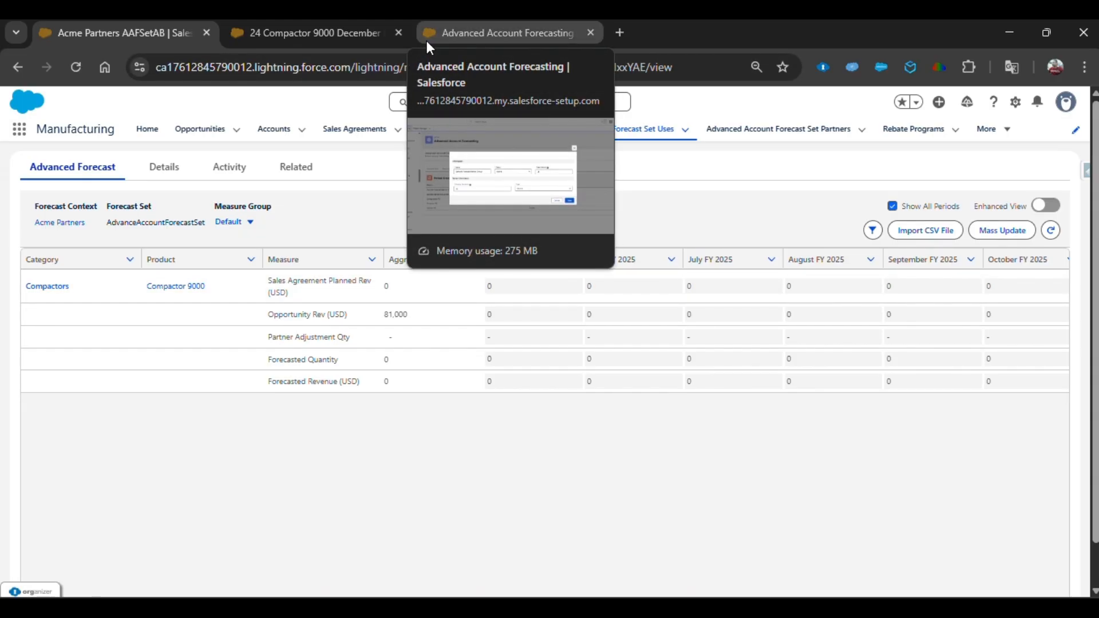
{"action": "left_click", "coordinate": [428, 43]}
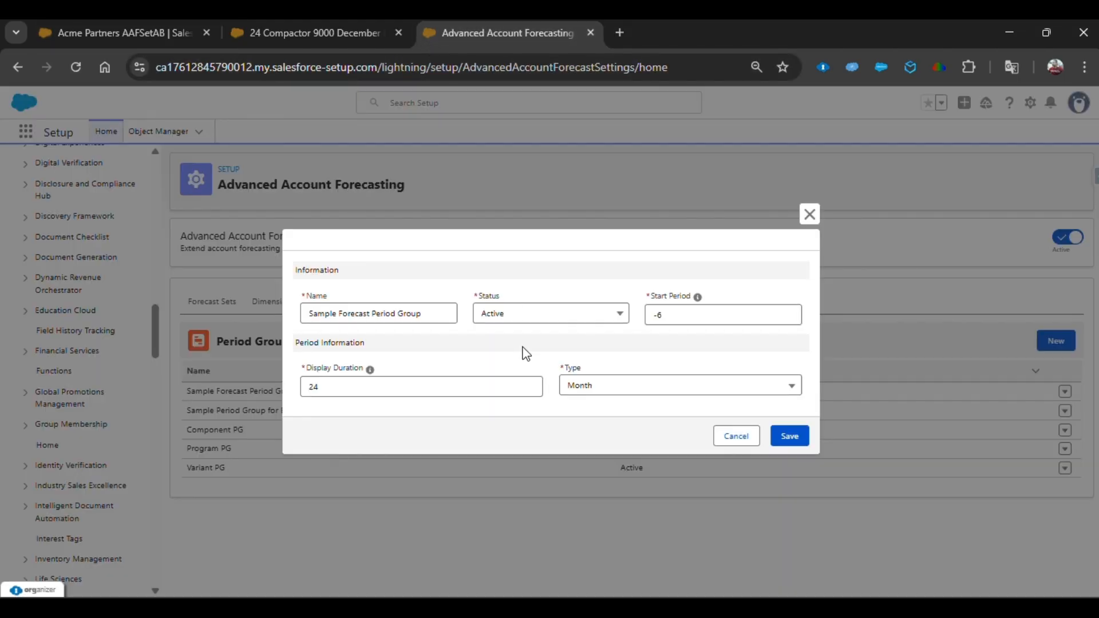
- Check the forecast grid's period columns against the period group's display duration, and close the period group without saving
{"action": "left_click", "coordinate": [125, 33]}
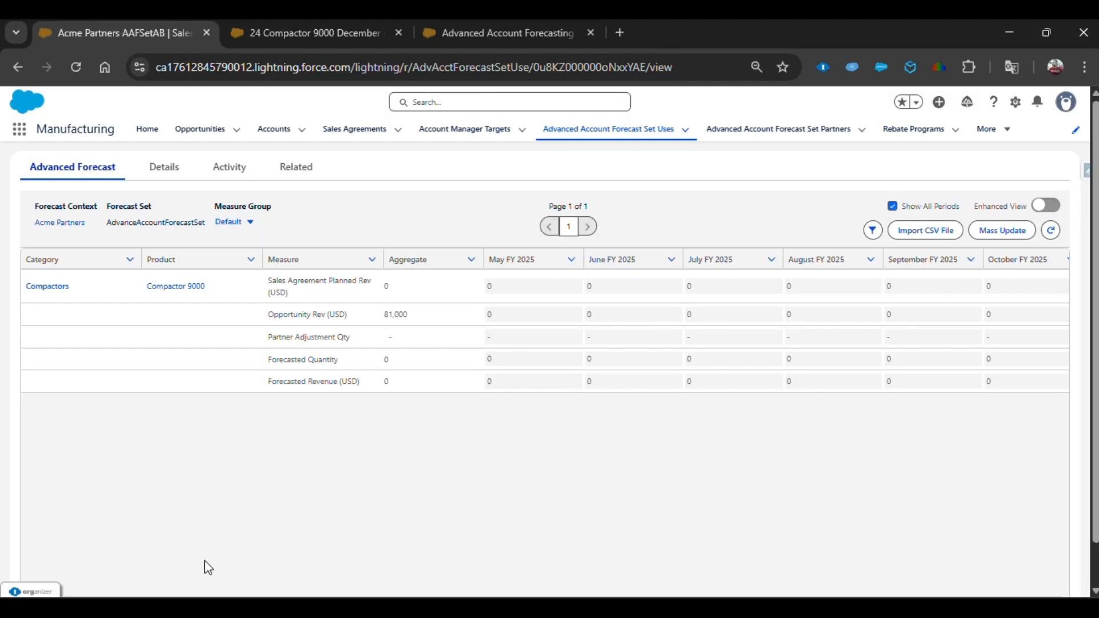
{"action": "scroll", "coordinate": [761, 550], "scroll_direction": "down", "scroll_amount": 1}
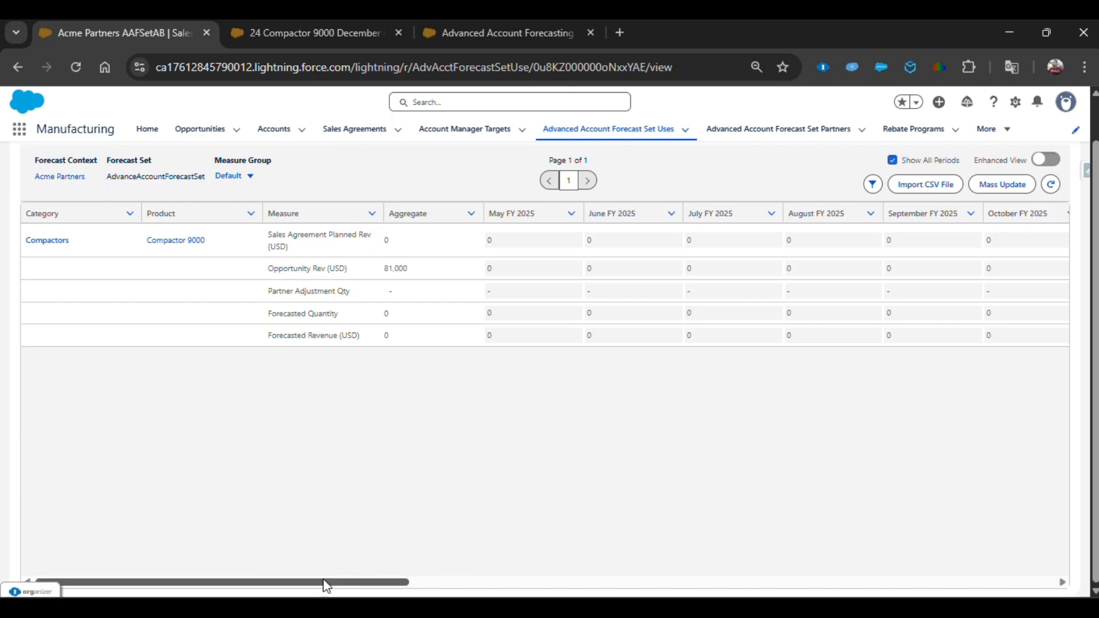
{"action": "left_click_drag", "start_coordinate": [327, 585], "coordinate": [331, 482]}
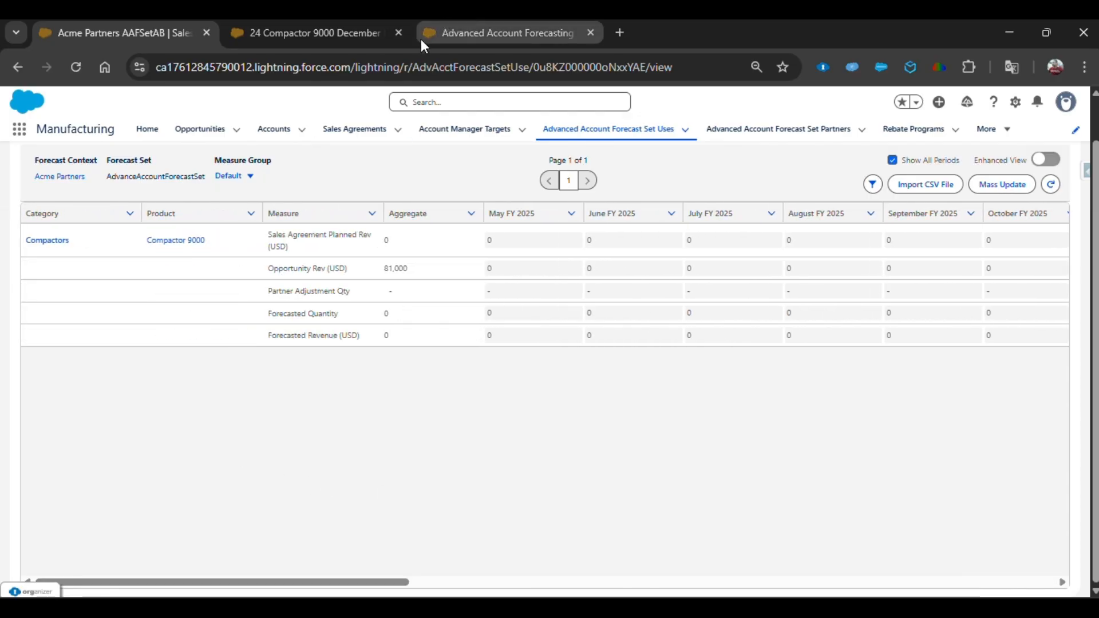
{"action": "left_click", "coordinate": [422, 40]}
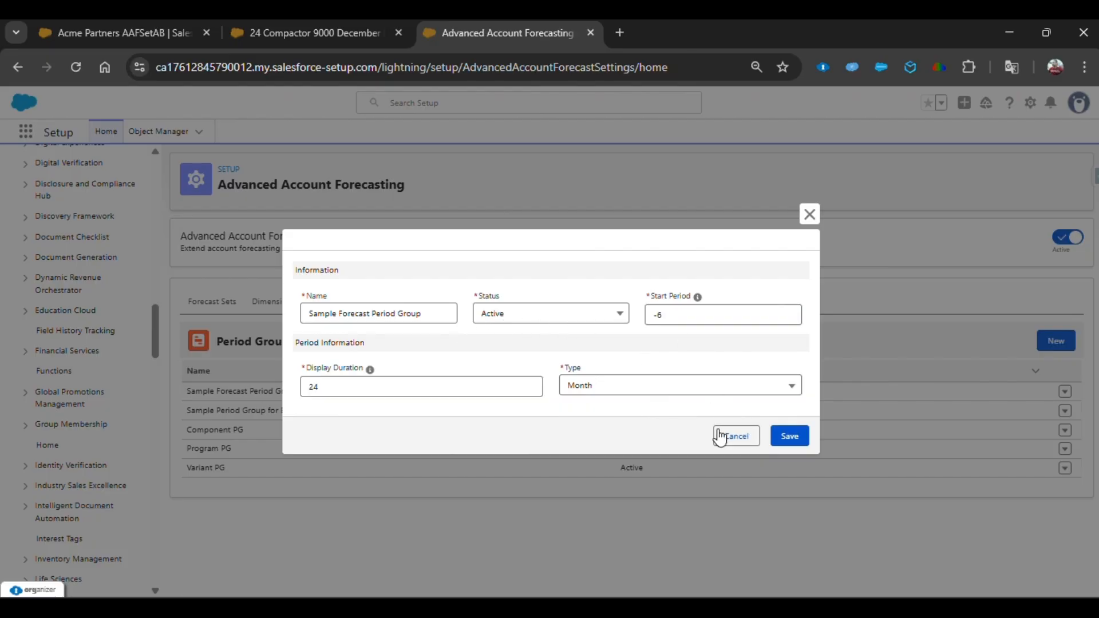
{"action": "left_click", "coordinate": [728, 442]}
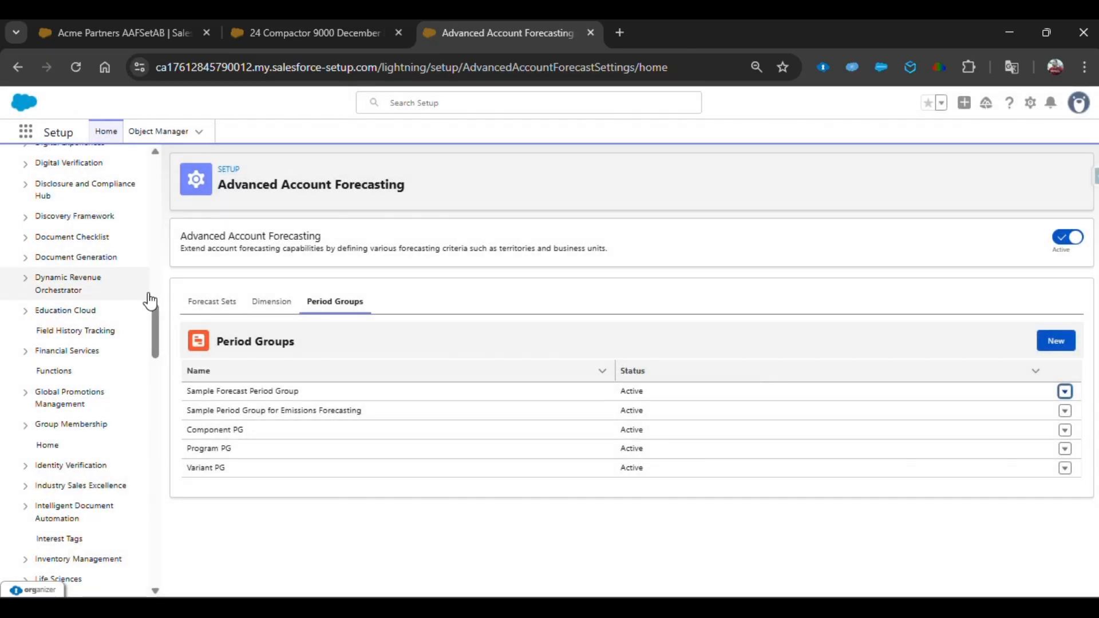
- Show the Advanced Account Forecasting dimensions, inspect the fields required for a new dimension, and close the form without creating one
{"action": "left_click", "coordinate": [272, 302]}
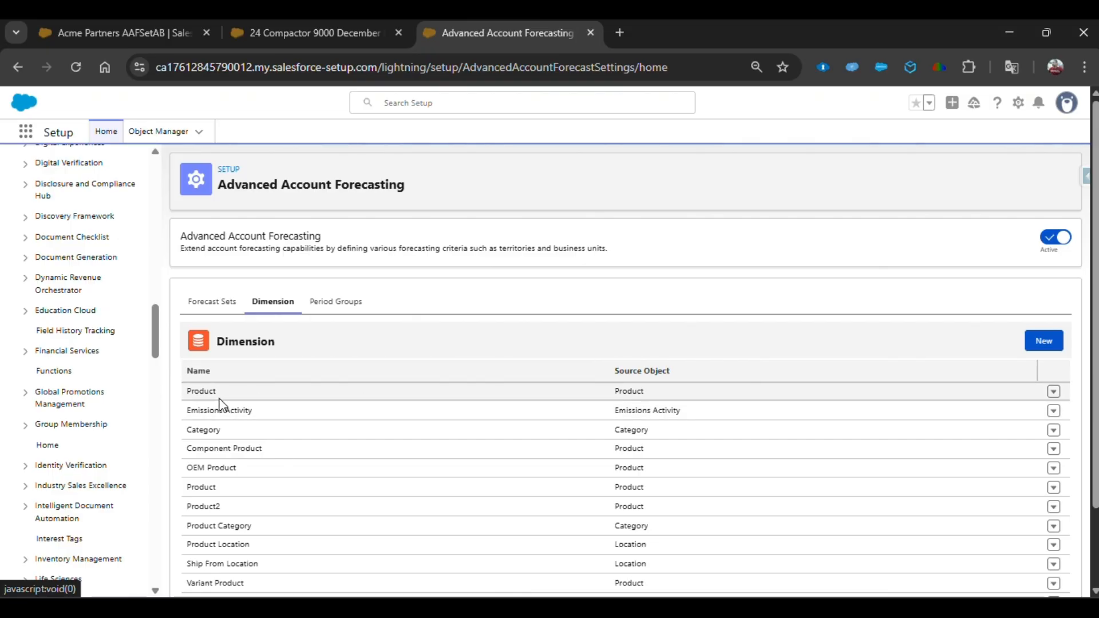
{"action": "left_click", "coordinate": [1043, 341]}
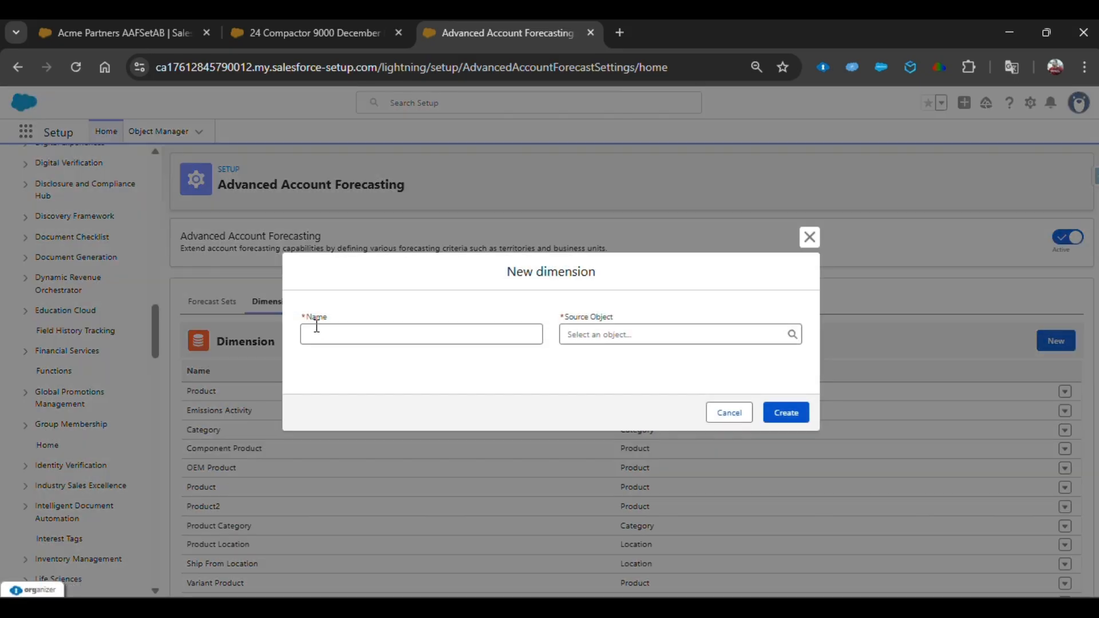
{"action": "left_click", "coordinate": [317, 328]}
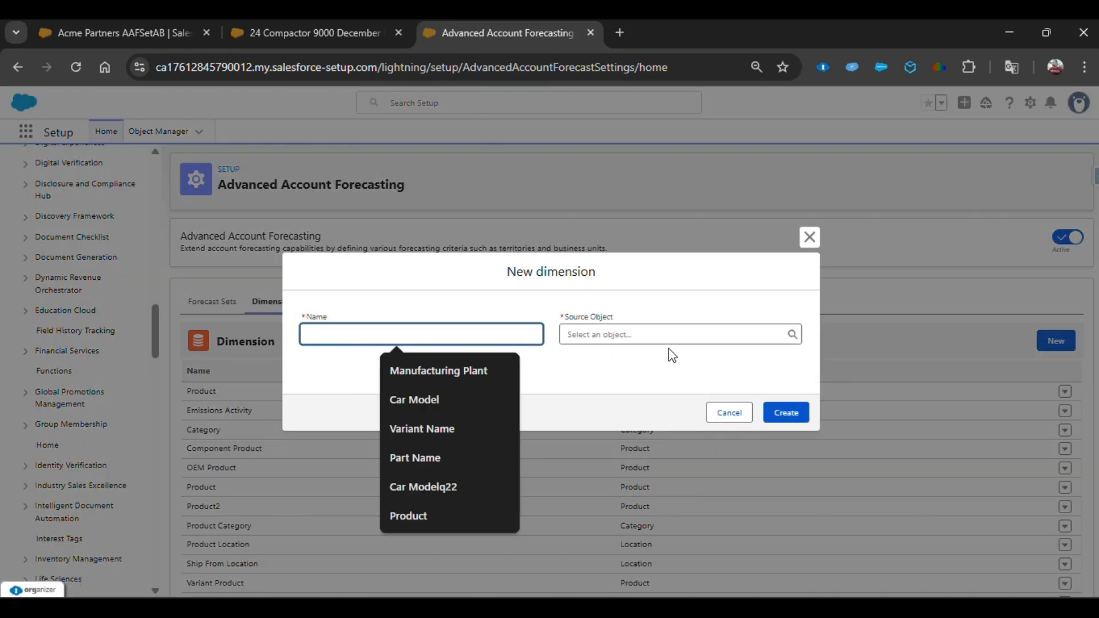
{"action": "left_click", "coordinate": [810, 238]}
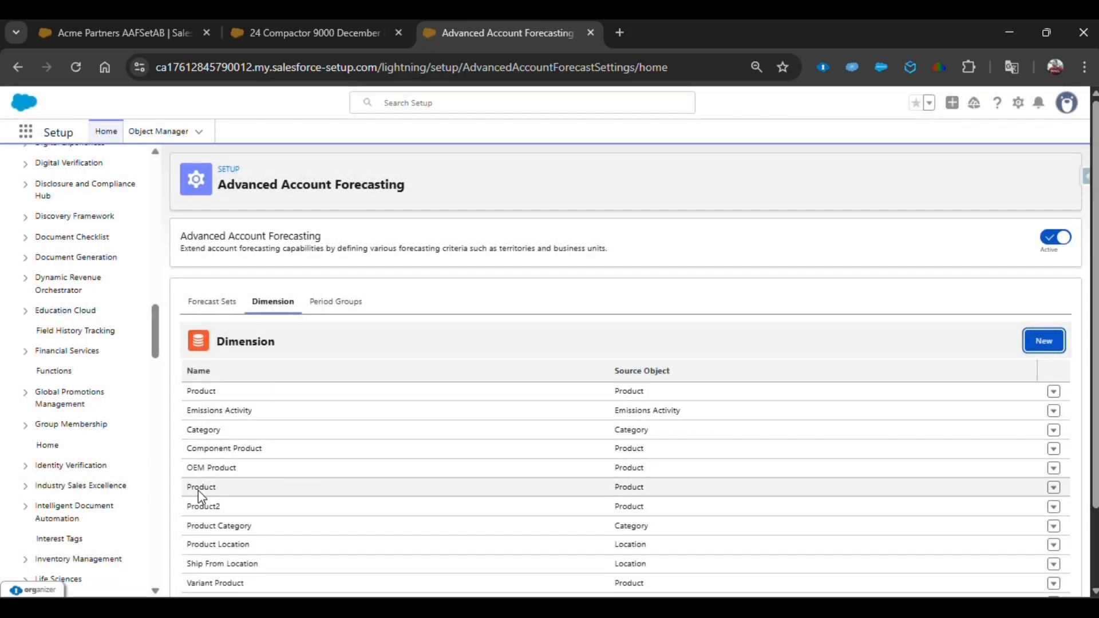
- Examine the full list of dimensions and their source objects, and compare it with the Category and Product columns of the forecast grid
{"action": "scroll", "coordinate": [388, 446], "scroll_direction": "down", "scroll_amount": 2}
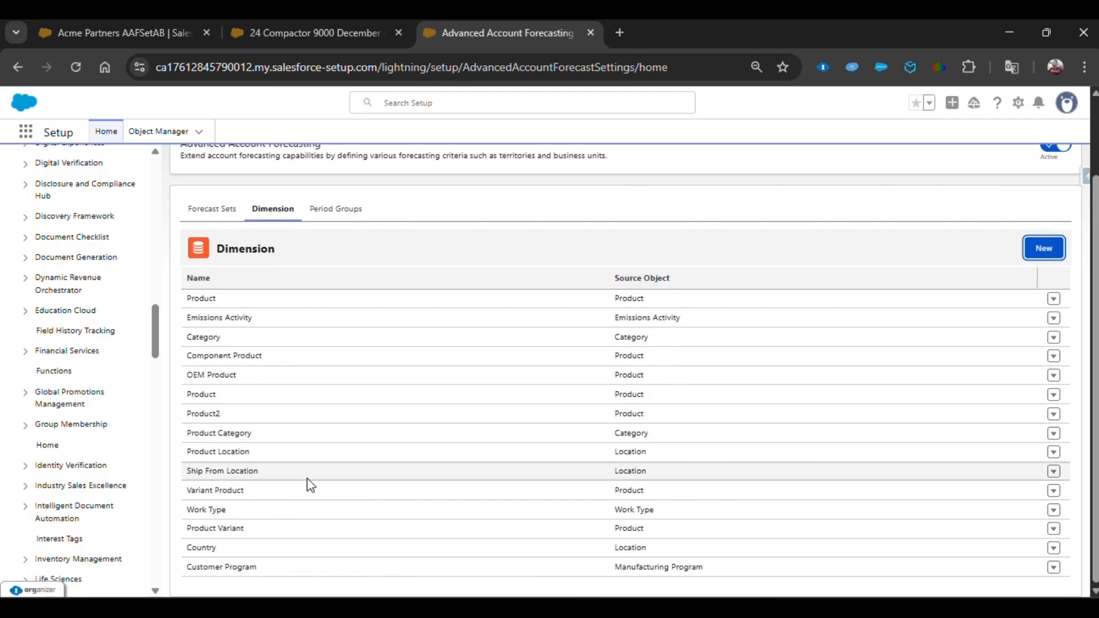
{"action": "scroll", "coordinate": [367, 412], "scroll_direction": "up", "scroll_amount": 2}
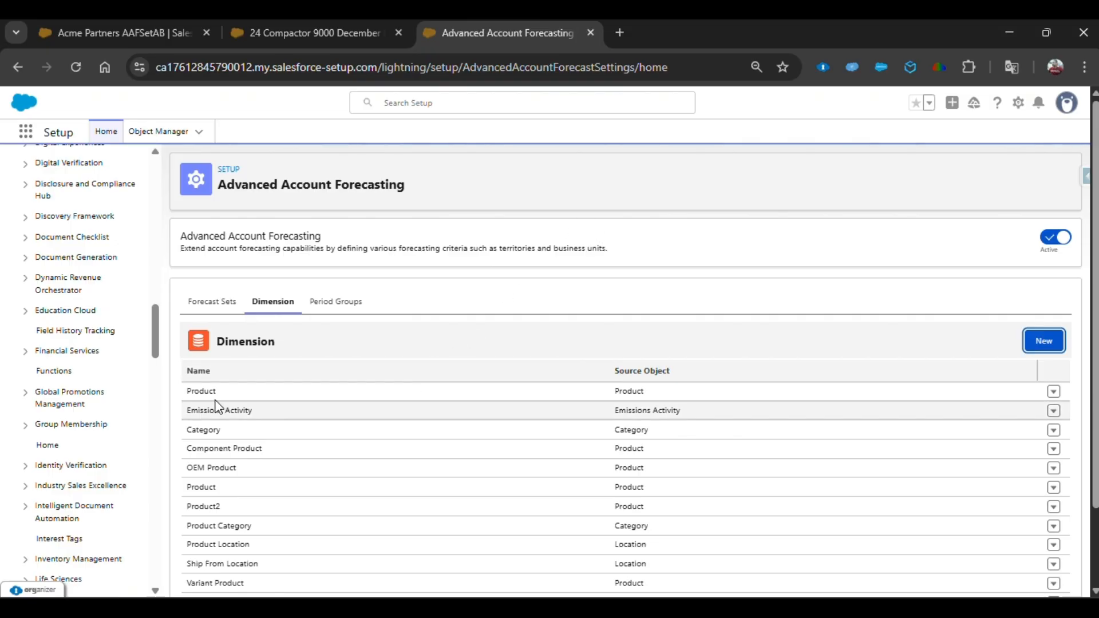
{"action": "left_click", "coordinate": [90, 32]}
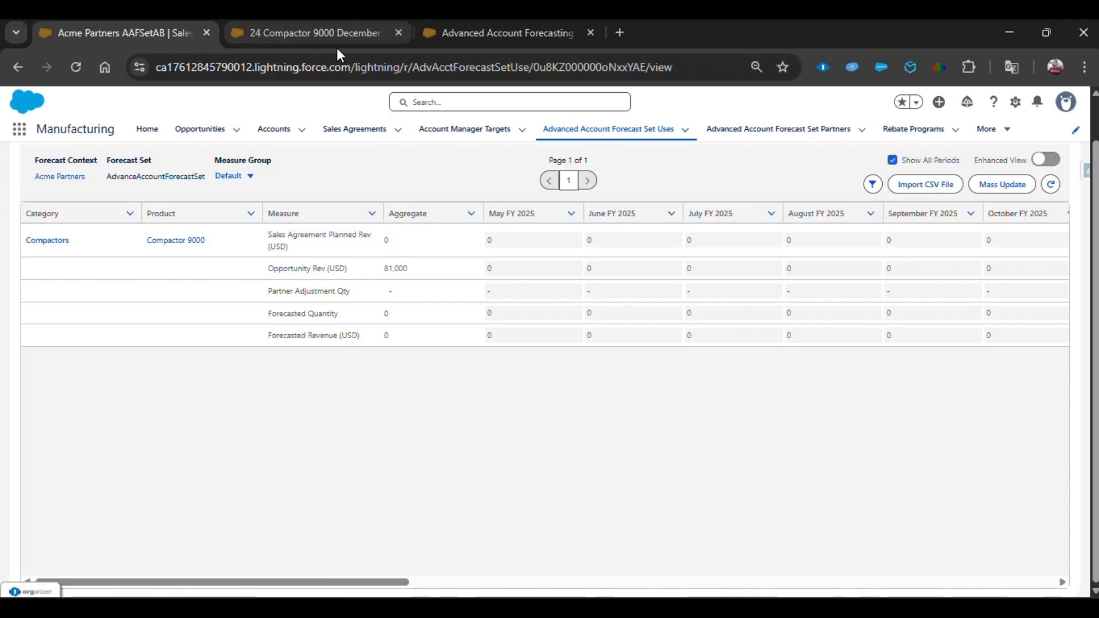
{"action": "left_click", "coordinate": [422, 36]}
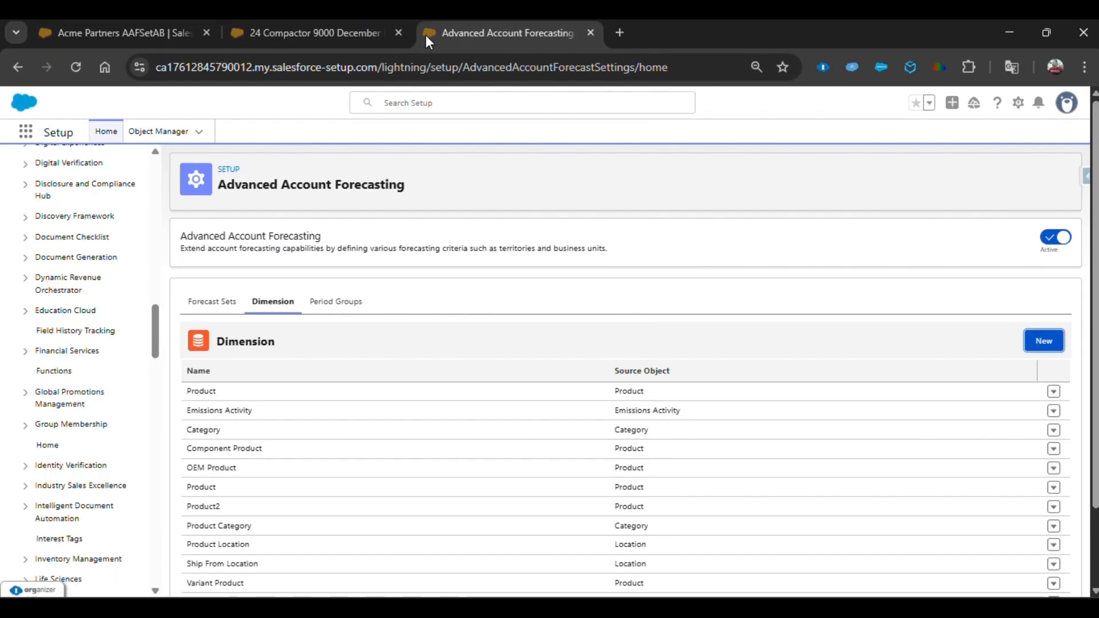
- Identify the forecast set used by the Acme Partners forecast grid, and open AdvanceAccountForecastSet for editing from the Forecast Sets
{"action": "left_click", "coordinate": [225, 308]}
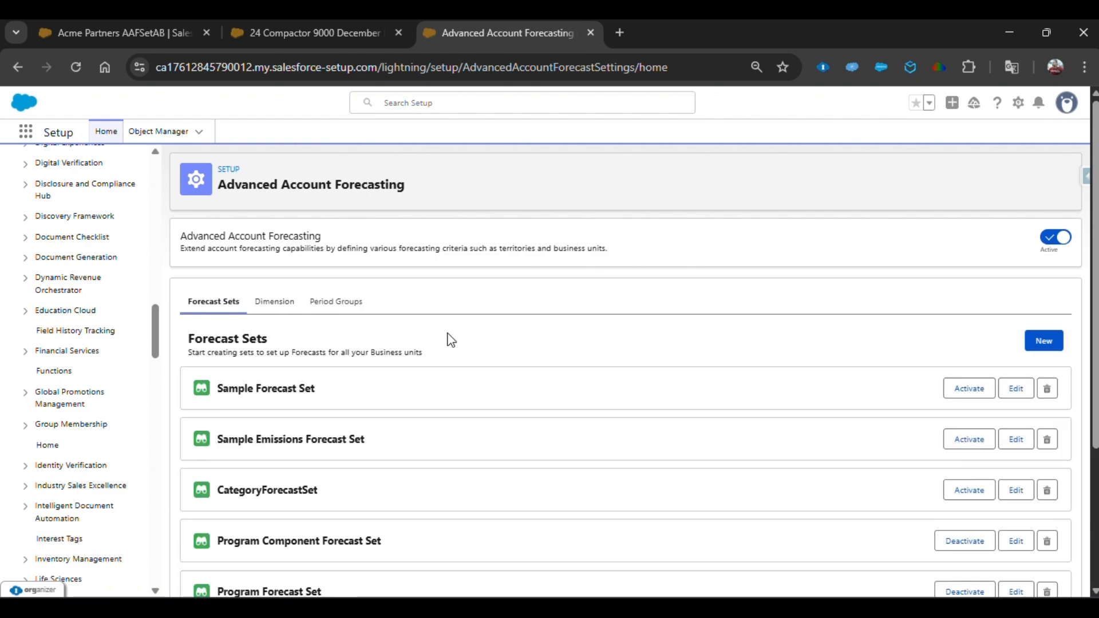
{"action": "scroll", "coordinate": [487, 383], "scroll_direction": "down", "scroll_amount": 3}
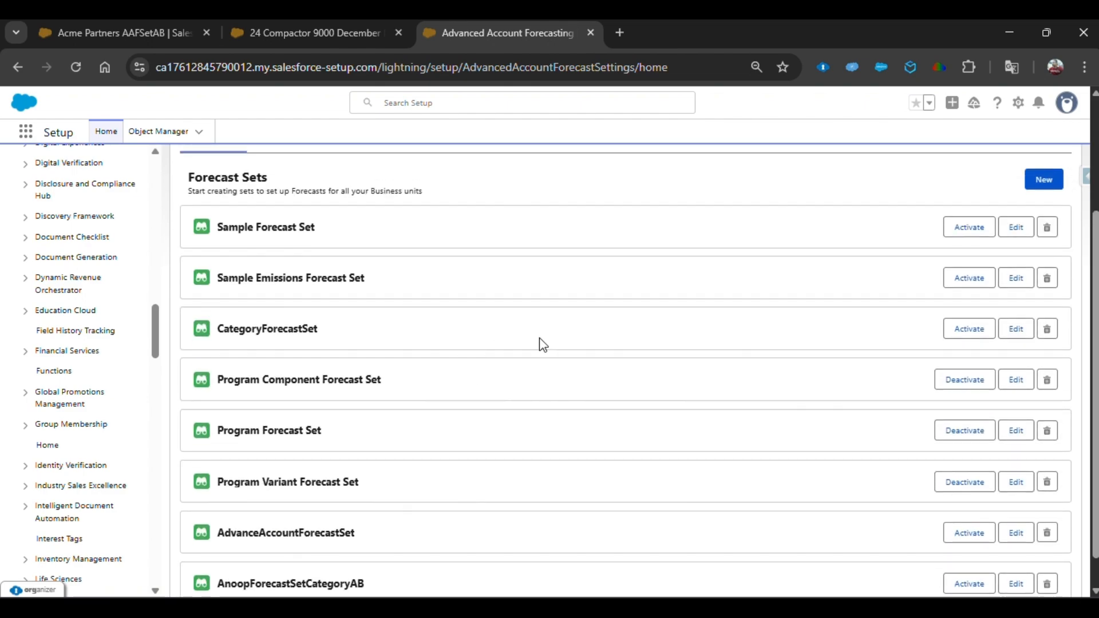
{"action": "scroll", "coordinate": [547, 312], "scroll_direction": "down", "scroll_amount": 1}
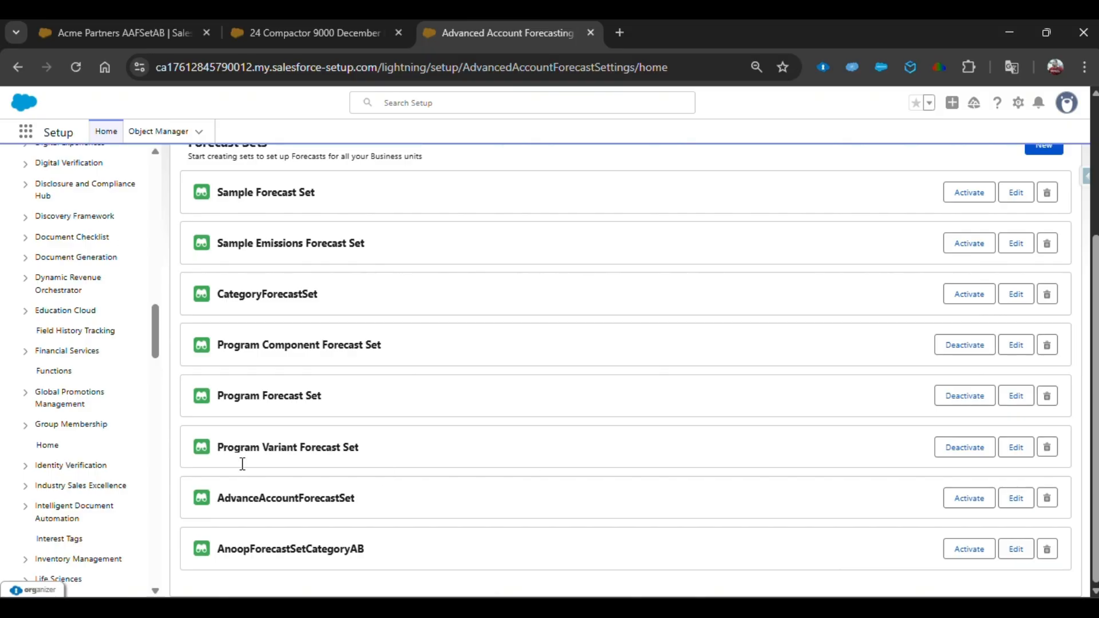
{"action": "left_click", "coordinate": [65, 33]}
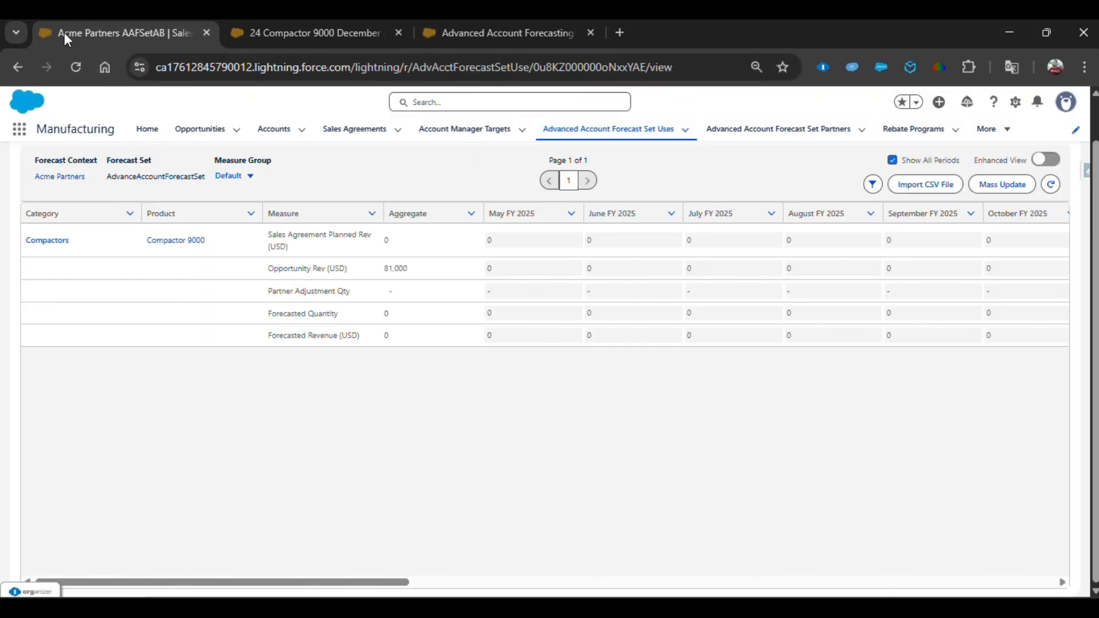
{"action": "left_click", "coordinate": [425, 34]}
{"action": "left_click", "coordinate": [143, 29]}
{"action": "left_click_drag", "start_coordinate": [106, 176], "coordinate": [205, 177]}
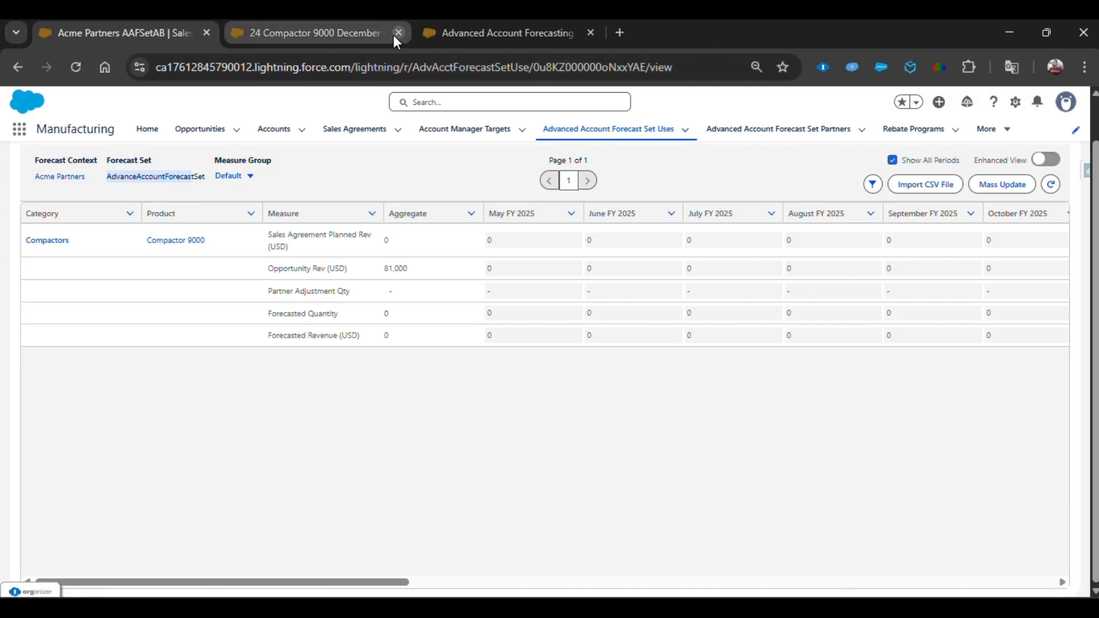
{"action": "left_click", "coordinate": [431, 33]}
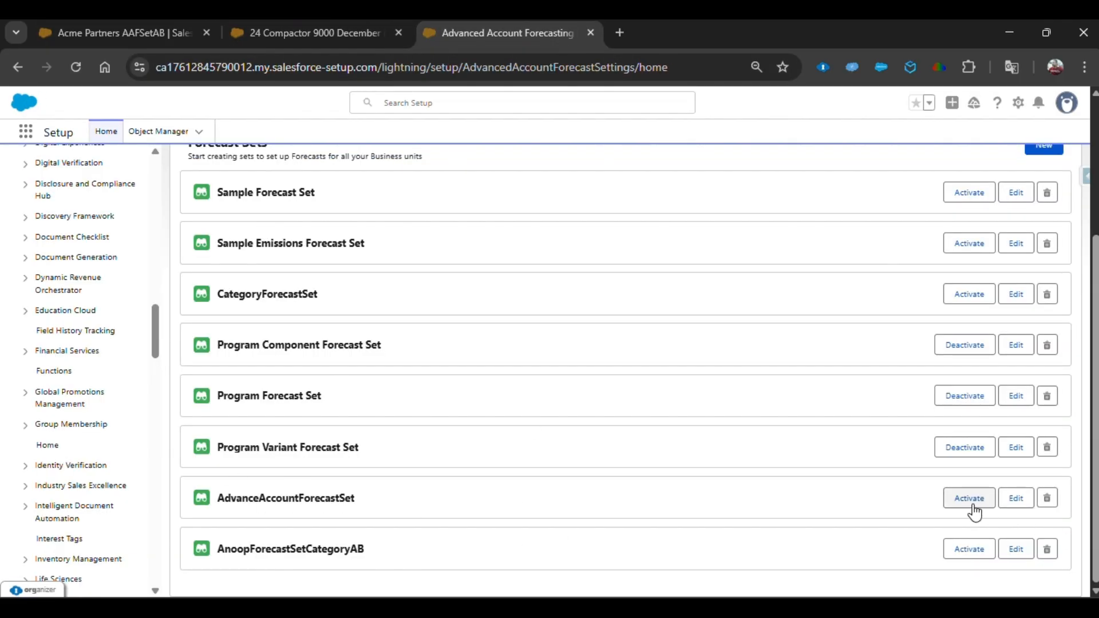
{"action": "left_click", "coordinate": [1019, 508]}
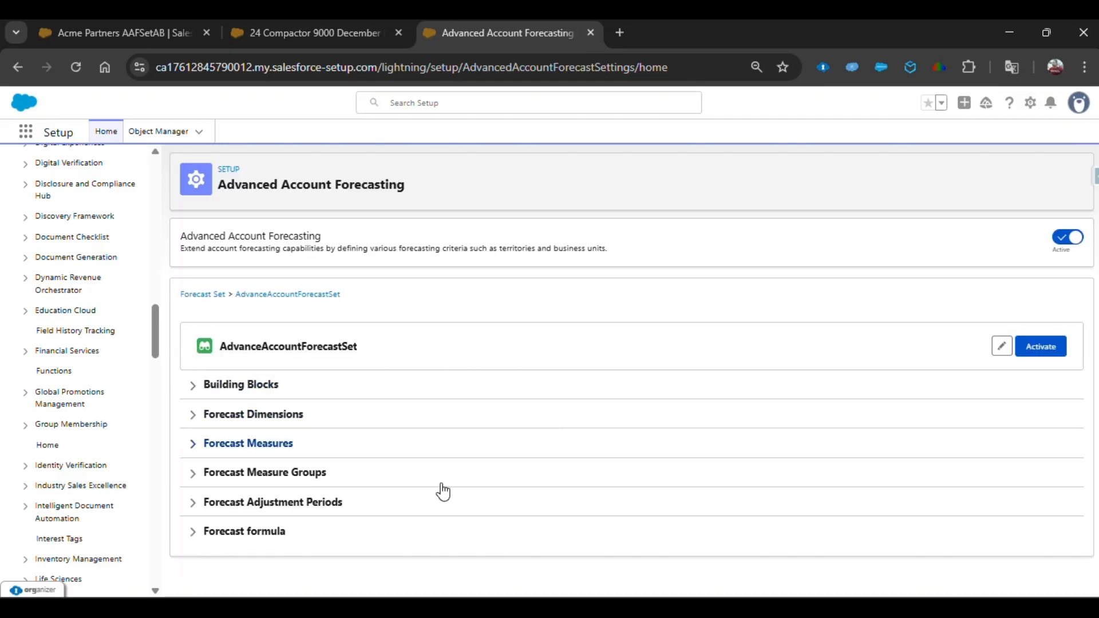
- Examine the Building Blocks of AdvanceAccountForecastSet and compare its forecast fact object with the Compactor 9000 December FY 2026 fact record
{"action": "left_click", "coordinate": [274, 386]}
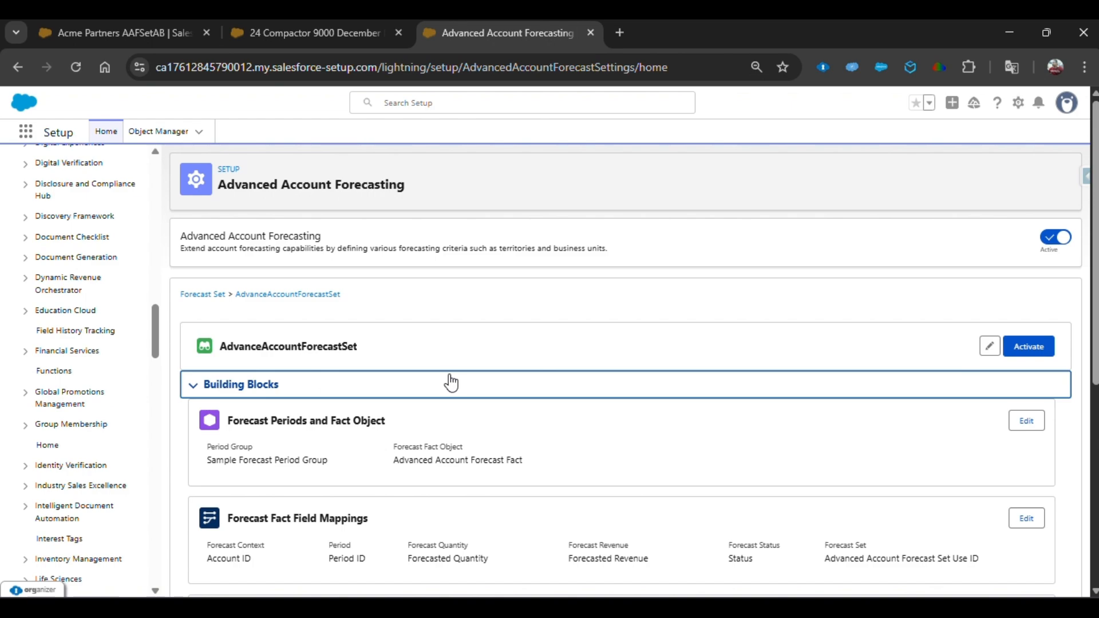
{"action": "scroll", "coordinate": [461, 380], "scroll_direction": "down", "scroll_amount": 4}
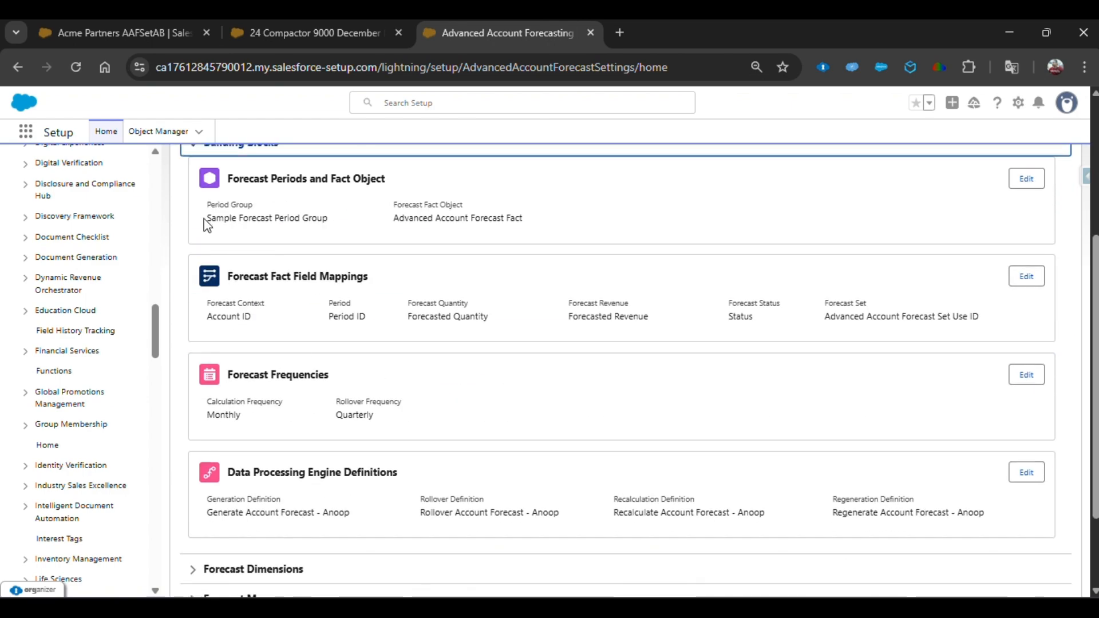
{"action": "scroll", "coordinate": [210, 220], "scroll_direction": "up", "scroll_amount": 1}
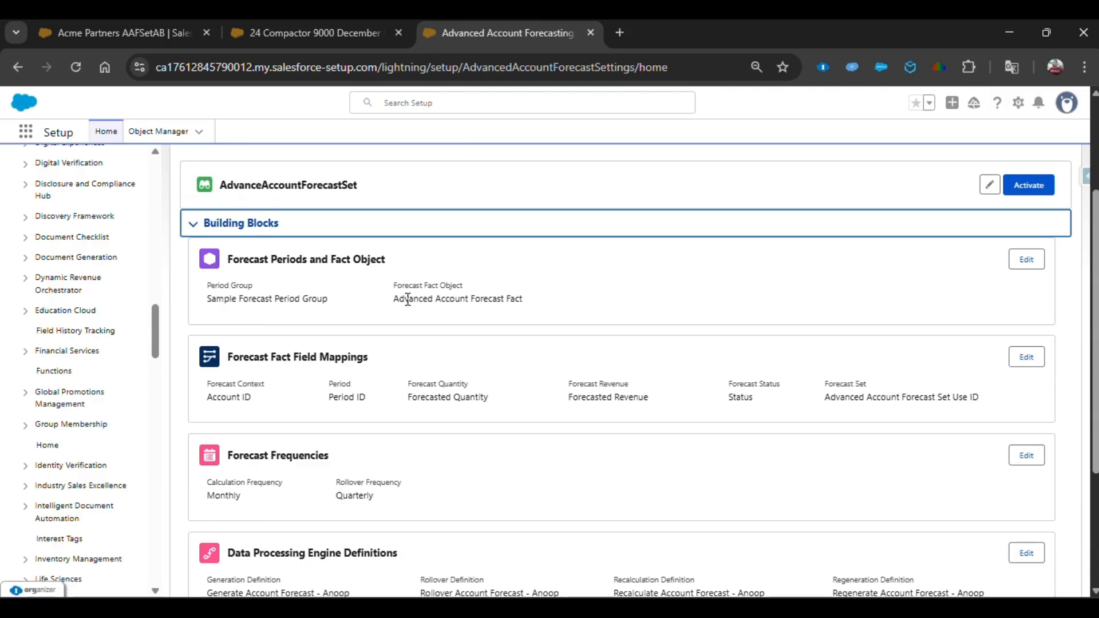
{"action": "left_click", "coordinate": [307, 38]}
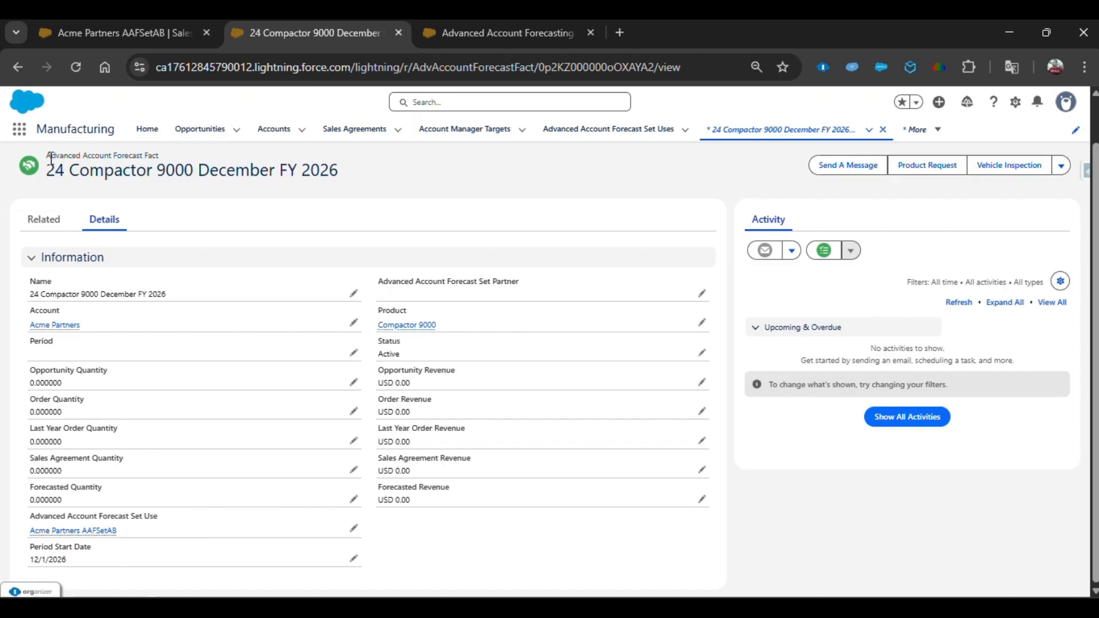
{"action": "left_click", "coordinate": [431, 36]}
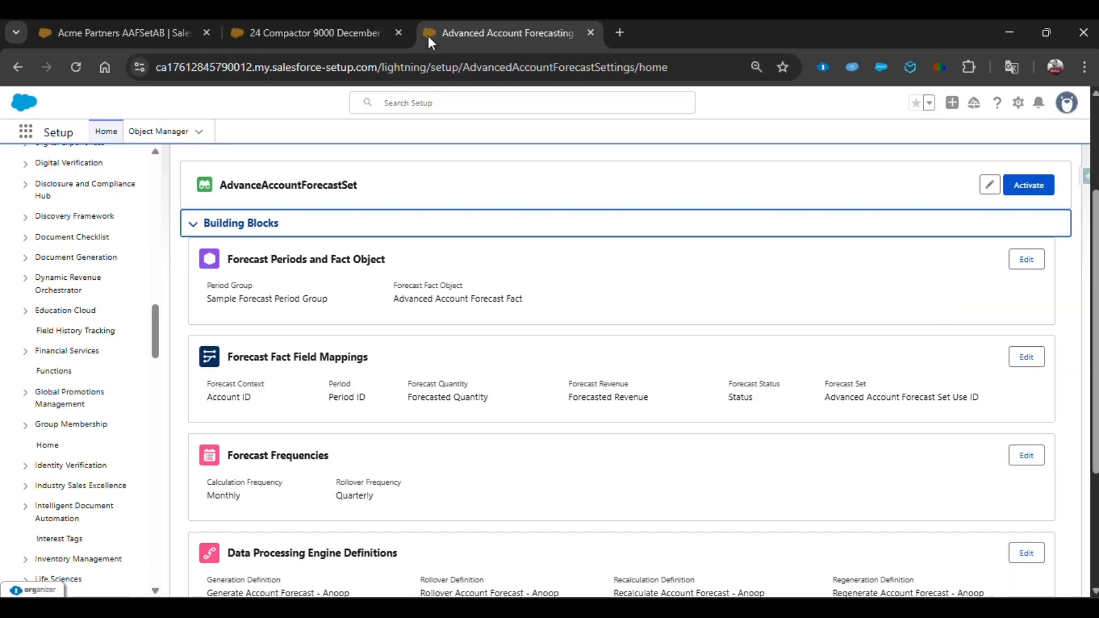
- Inspect the available period group and forecast fact object options in Forecast Periods and Fact Object, and close the form without saving
{"action": "left_click", "coordinate": [1025, 263]}
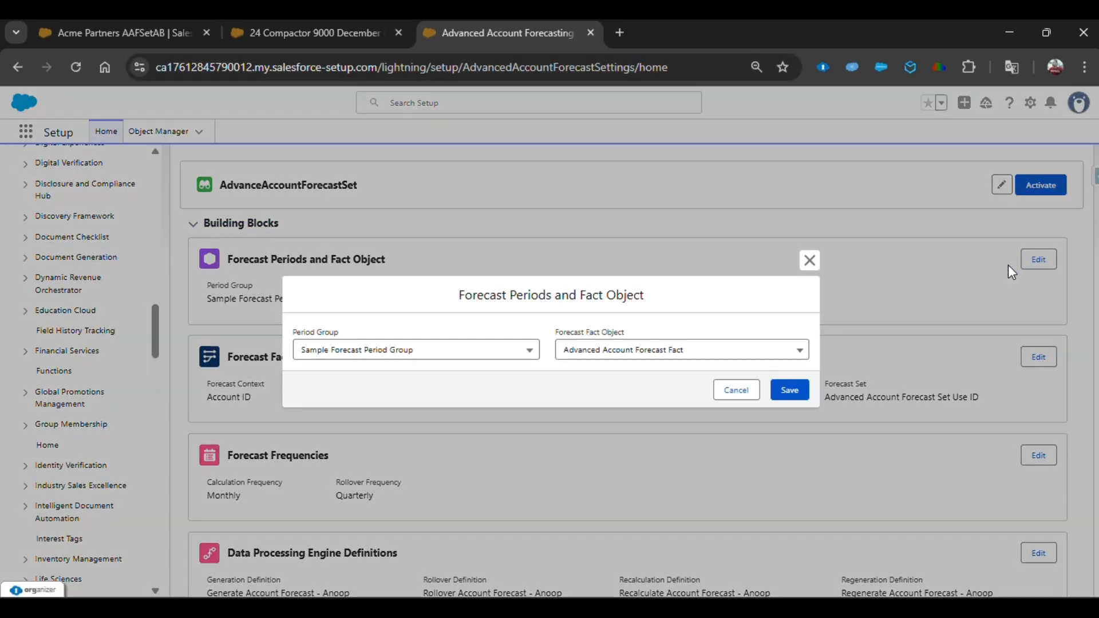
{"action": "left_click", "coordinate": [605, 354]}
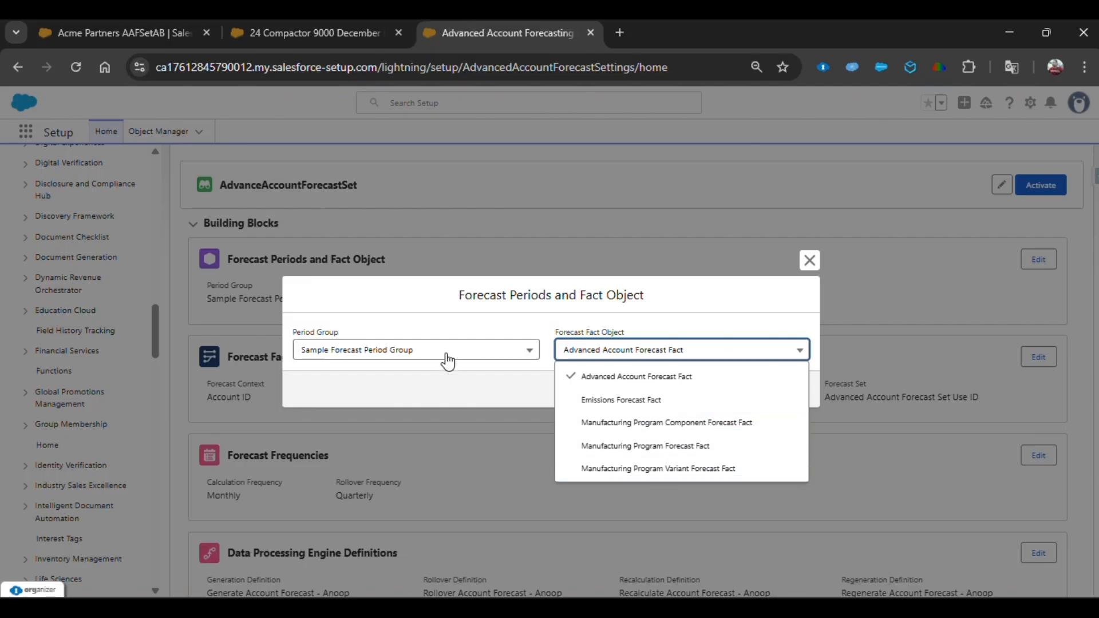
{"action": "left_click", "coordinate": [496, 390]}
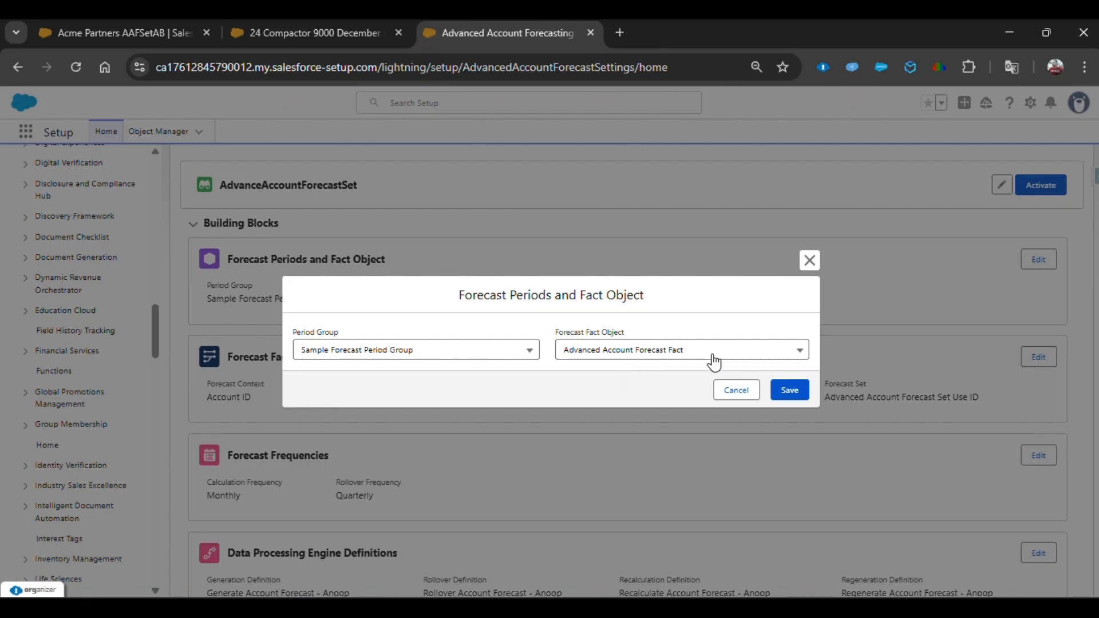
{"action": "left_click", "coordinate": [633, 352]}
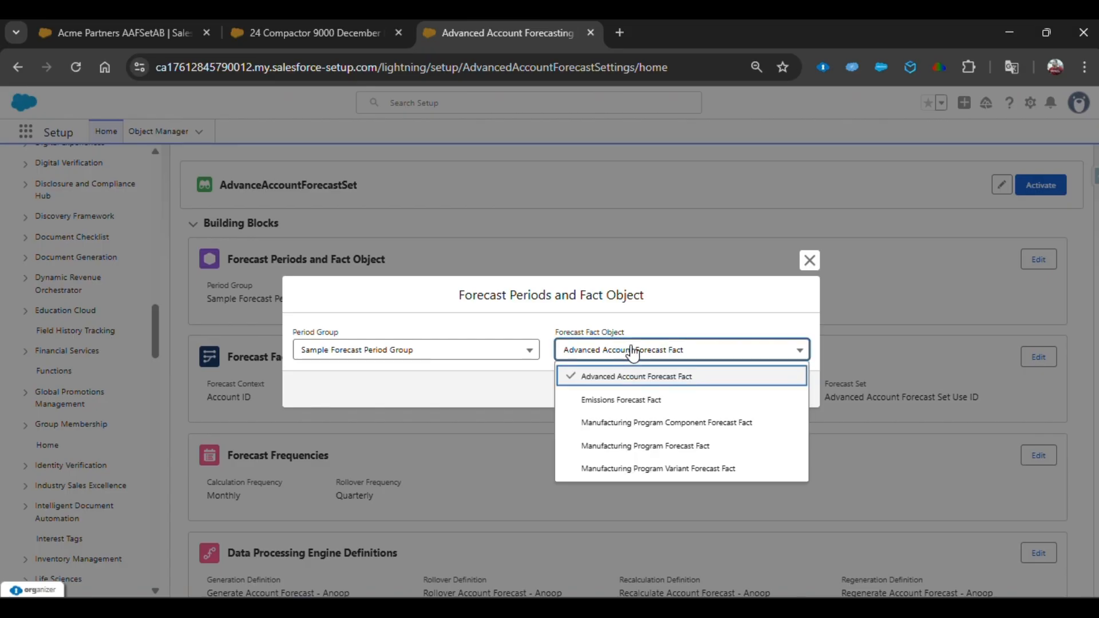
{"action": "left_click", "coordinate": [708, 309]}
{"action": "left_click", "coordinate": [733, 391]}
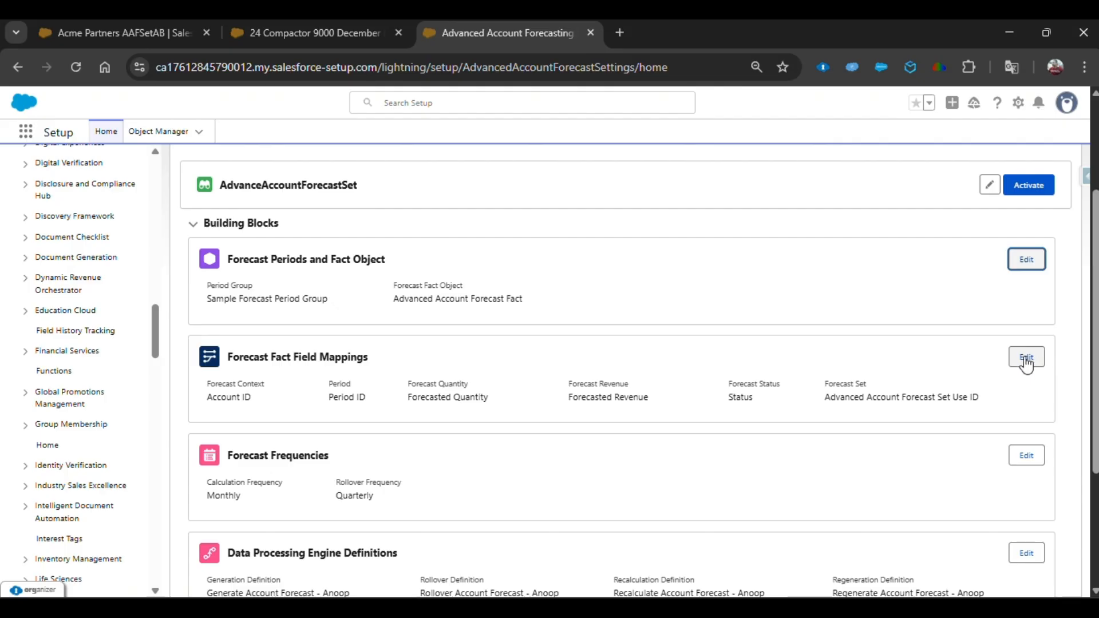
- Compare the Forecast Fact Field Mappings, especially the Forecast Set mapping, with the Compactor 9000 December FY 2026 fact record and the Acme Partners forecast grid
{"action": "left_click", "coordinate": [300, 44]}
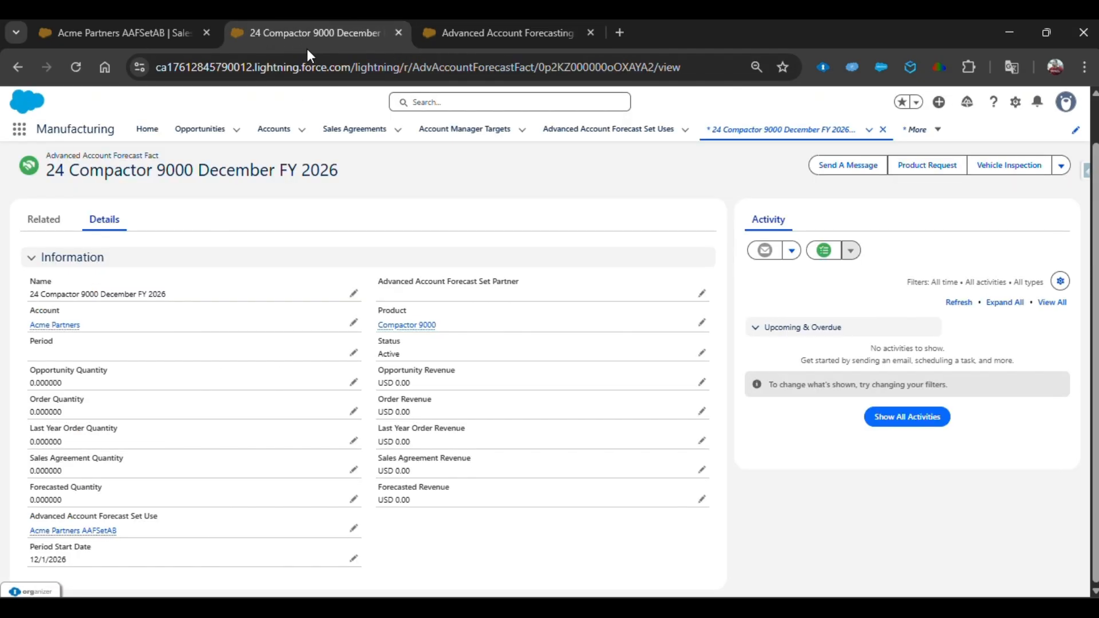
{"action": "left_click", "coordinate": [123, 33]}
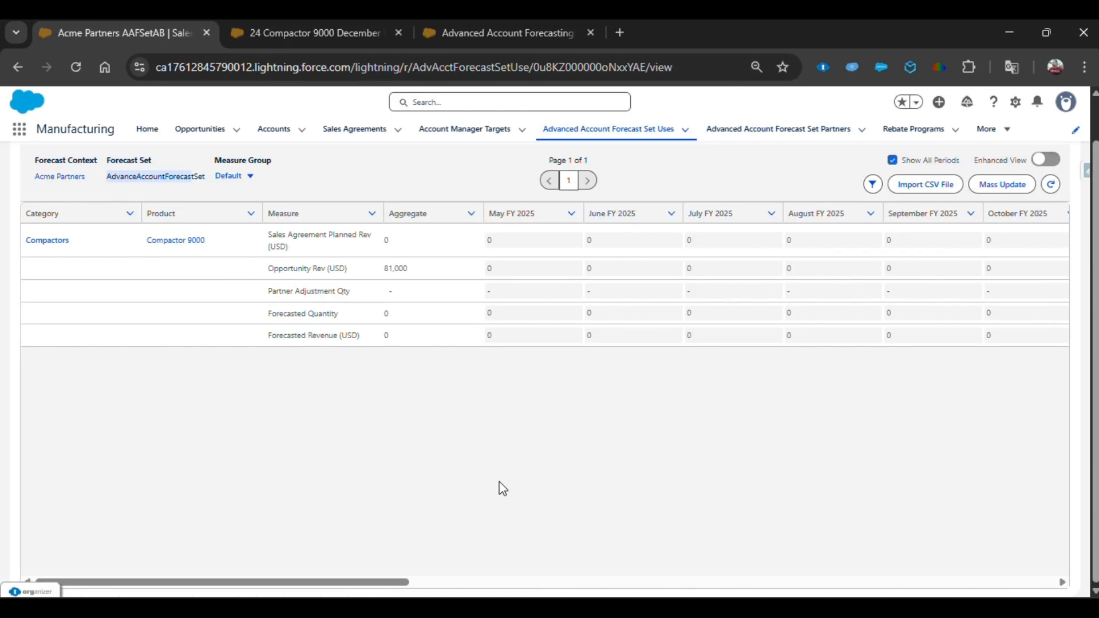
{"action": "left_click", "coordinate": [429, 38]}
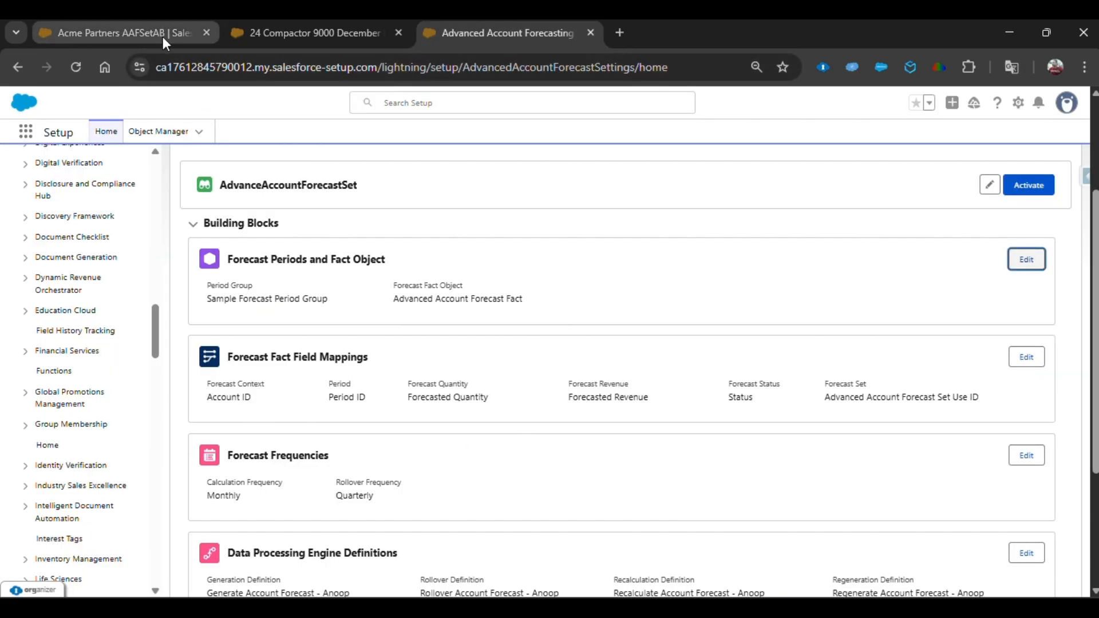
{"action": "left_click", "coordinate": [264, 41]}
{"action": "left_click", "coordinate": [115, 33]}
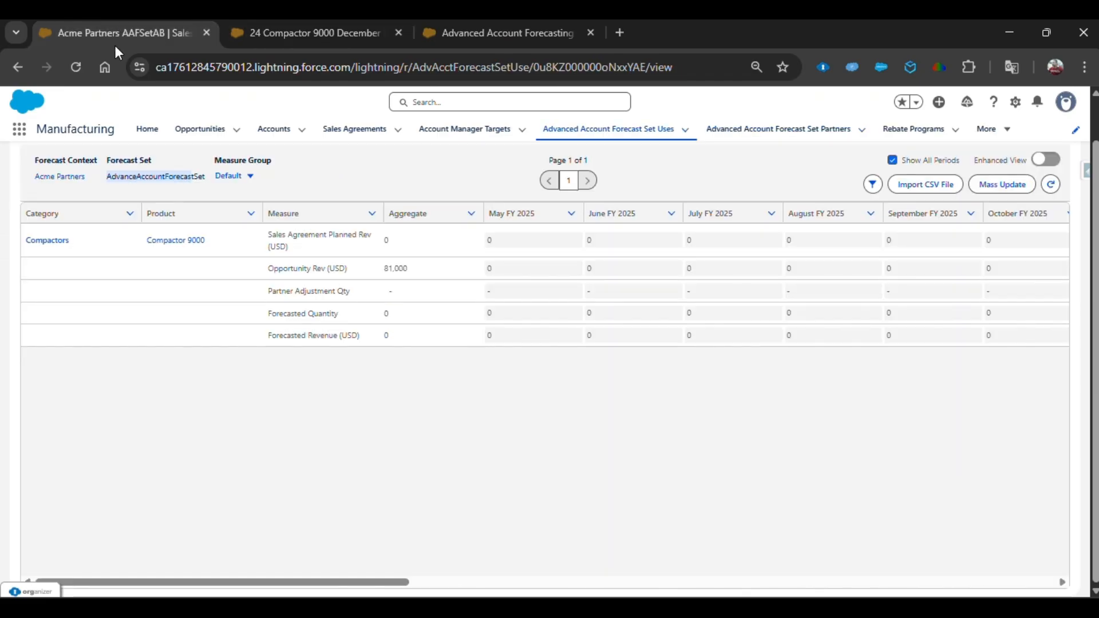
{"action": "left_click", "coordinate": [424, 33]}
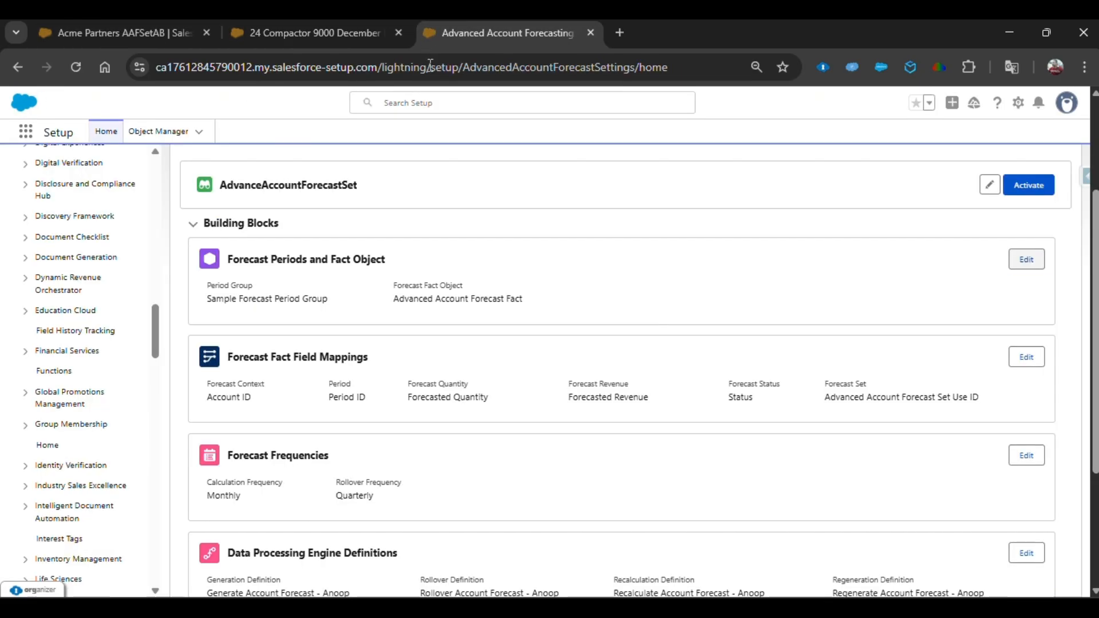
{"action": "left_click", "coordinate": [120, 35]}
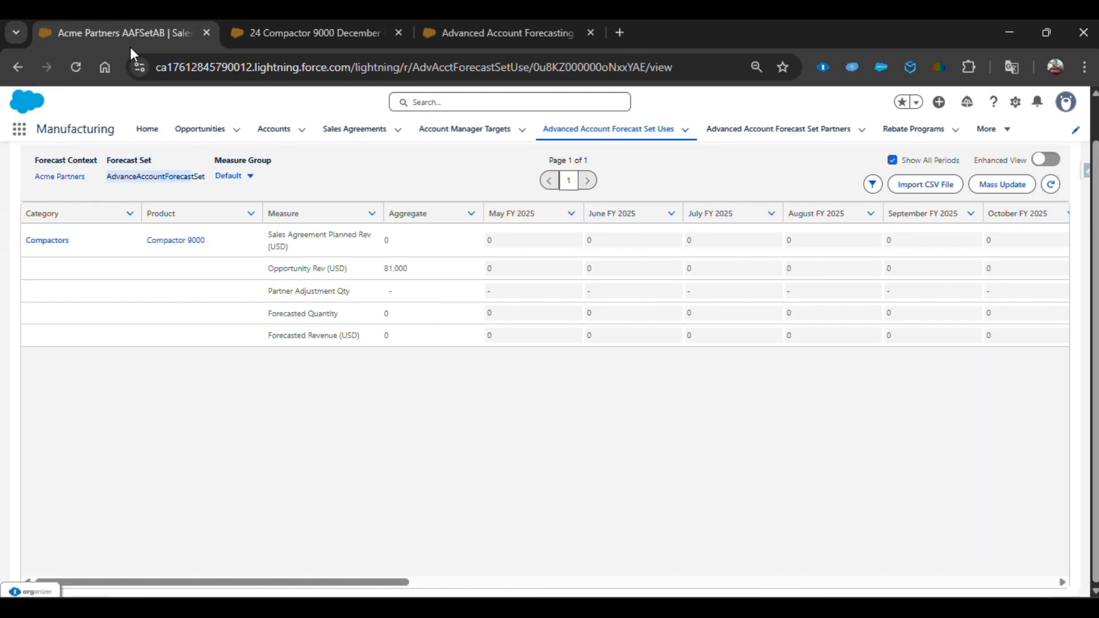
{"action": "left_click", "coordinate": [269, 33]}
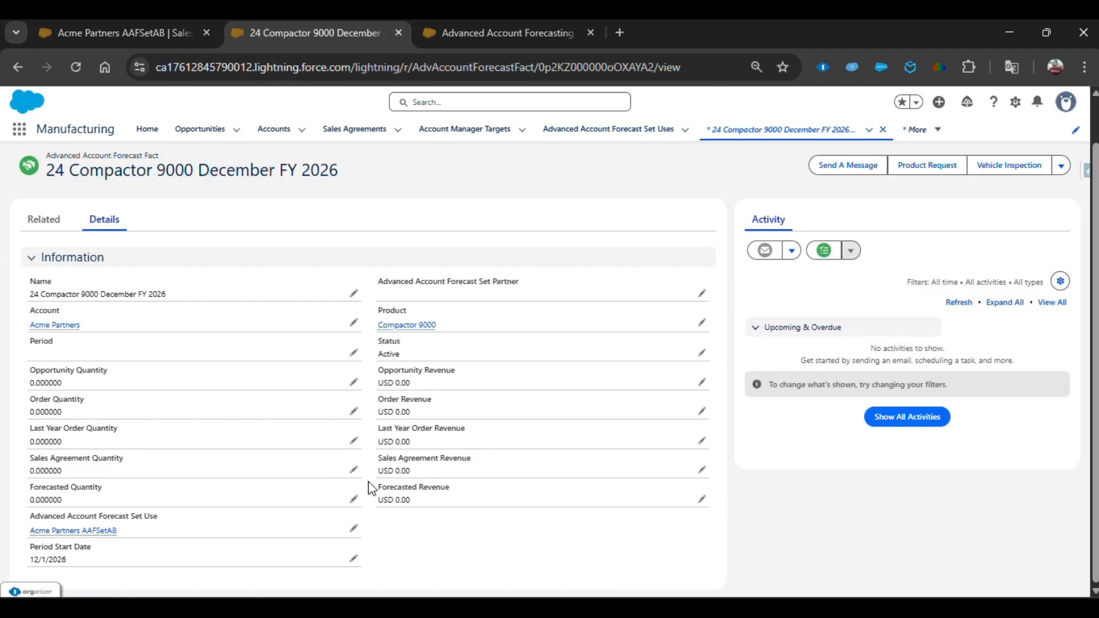
{"action": "left_click", "coordinate": [81, 41]}
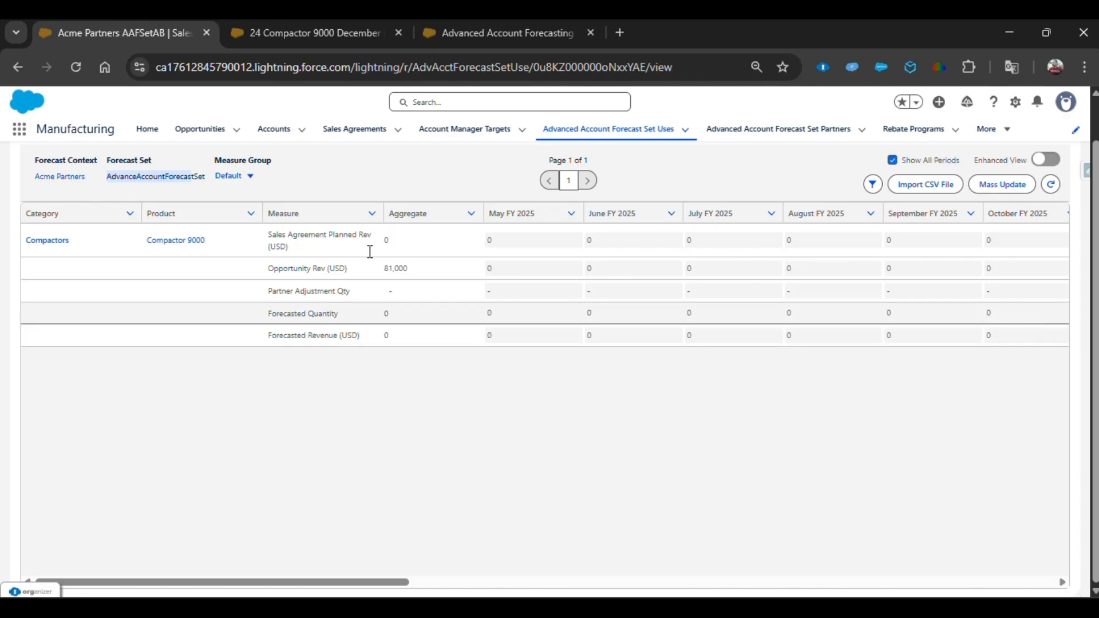
{"action": "left_click", "coordinate": [417, 36]}
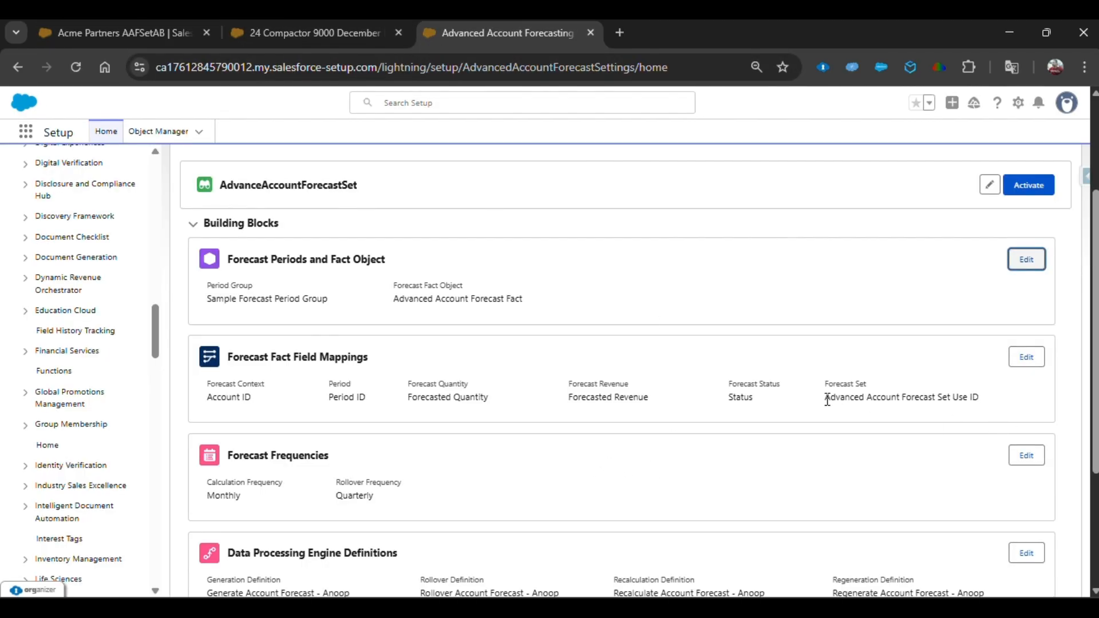
{"action": "left_click_drag", "start_coordinate": [827, 399], "coordinate": [979, 391]}
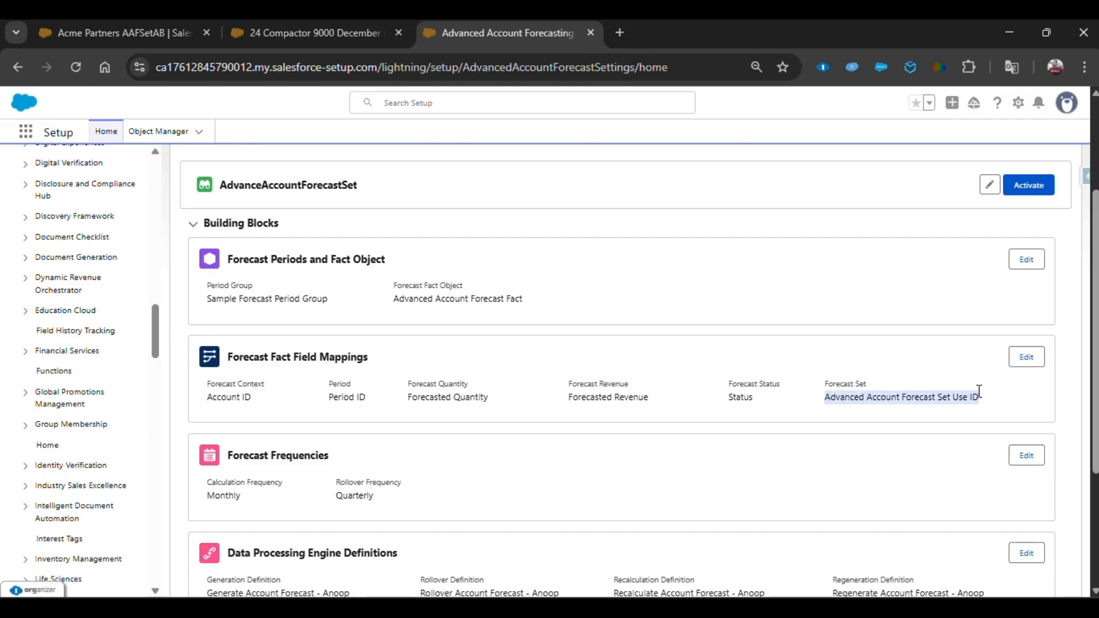
- Inspect the field options for the Forecast Set and Forecast Context mappings in Forecast Fact Field Mappings, and close the form without saving
{"action": "left_click", "coordinate": [1027, 358]}
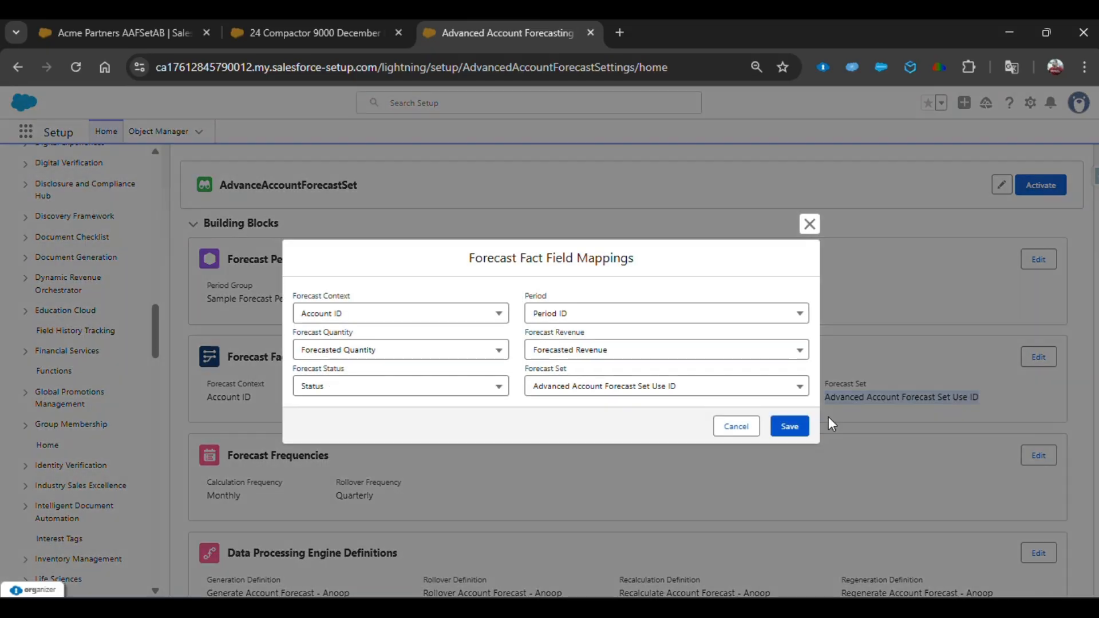
{"action": "left_click", "coordinate": [742, 387]}
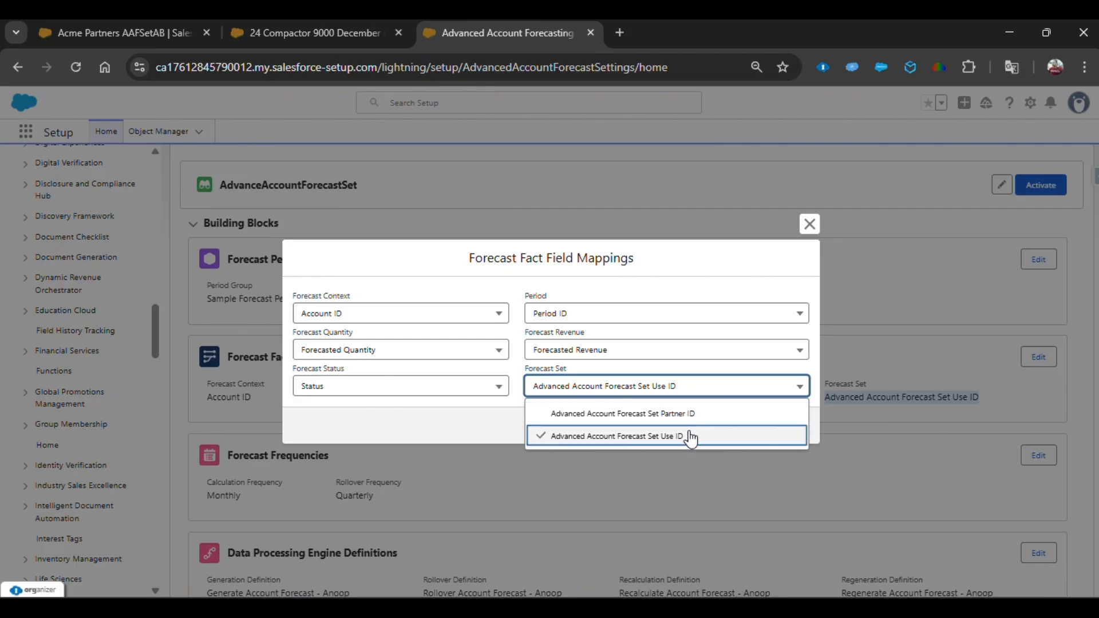
{"action": "left_click", "coordinate": [445, 429]}
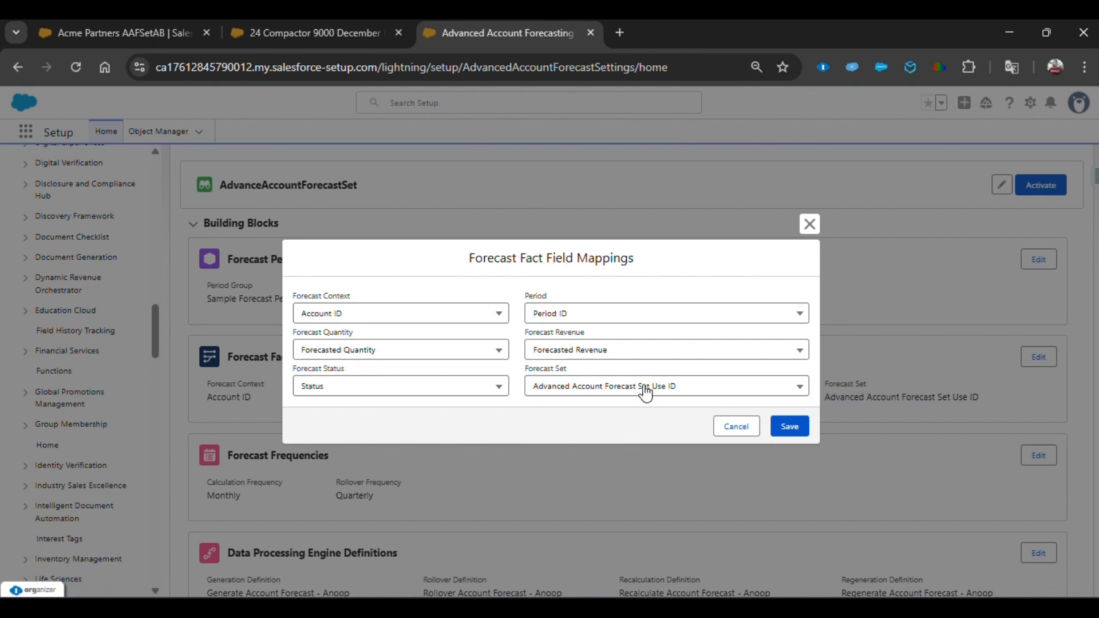
{"action": "left_click", "coordinate": [365, 318]}
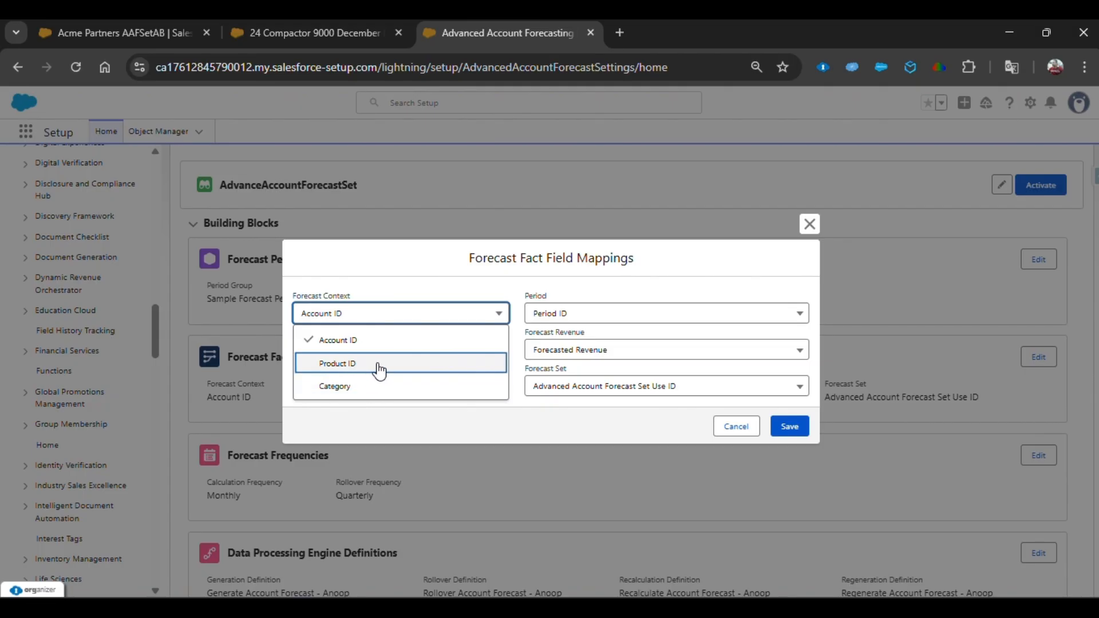
{"action": "left_click", "coordinate": [604, 430]}
{"action": "left_click", "coordinate": [738, 430]}
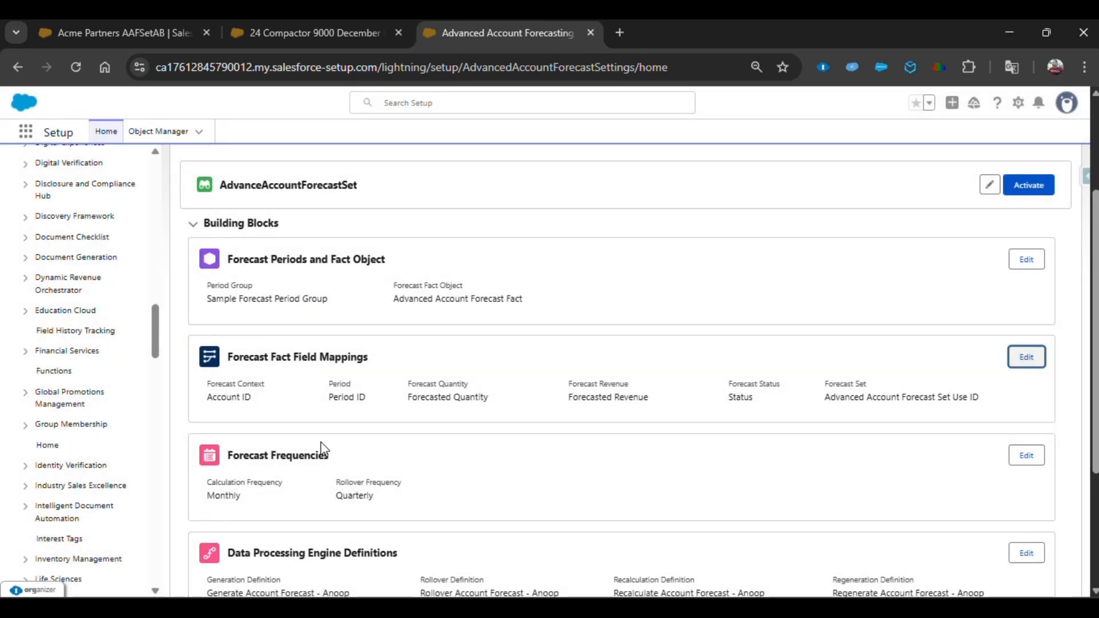
- Examine the monthly period columns of the Acme Partners forecast grid from May FY 2025 through February FY 2026
{"action": "scroll", "coordinate": [475, 411], "scroll_direction": "down", "scroll_amount": 3}
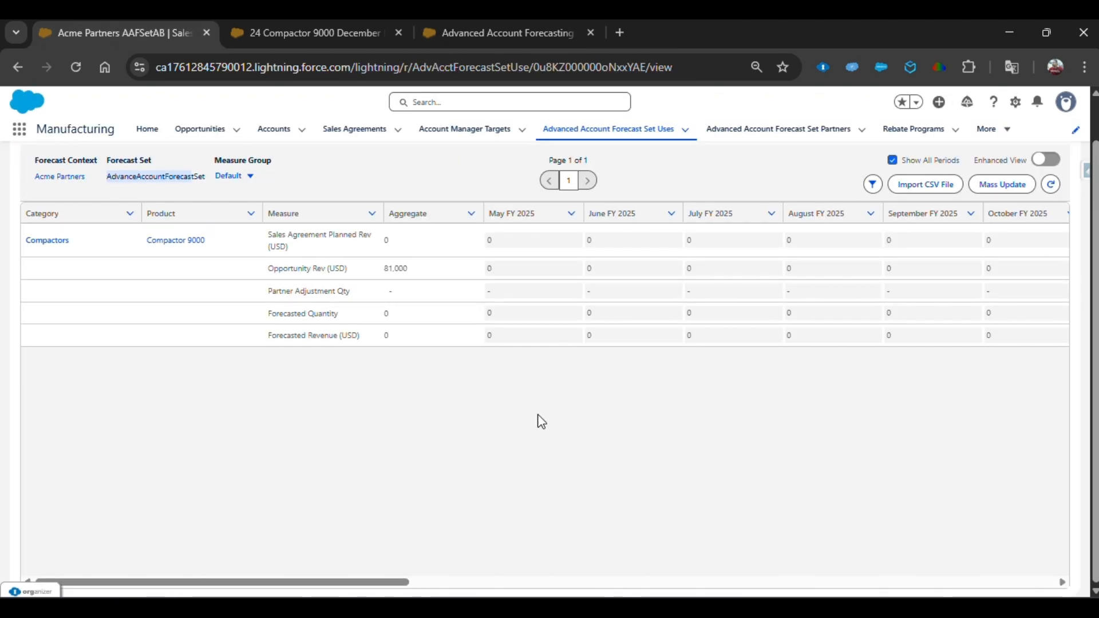
{"action": "left_click_drag", "start_coordinate": [397, 584], "coordinate": [453, 545]}
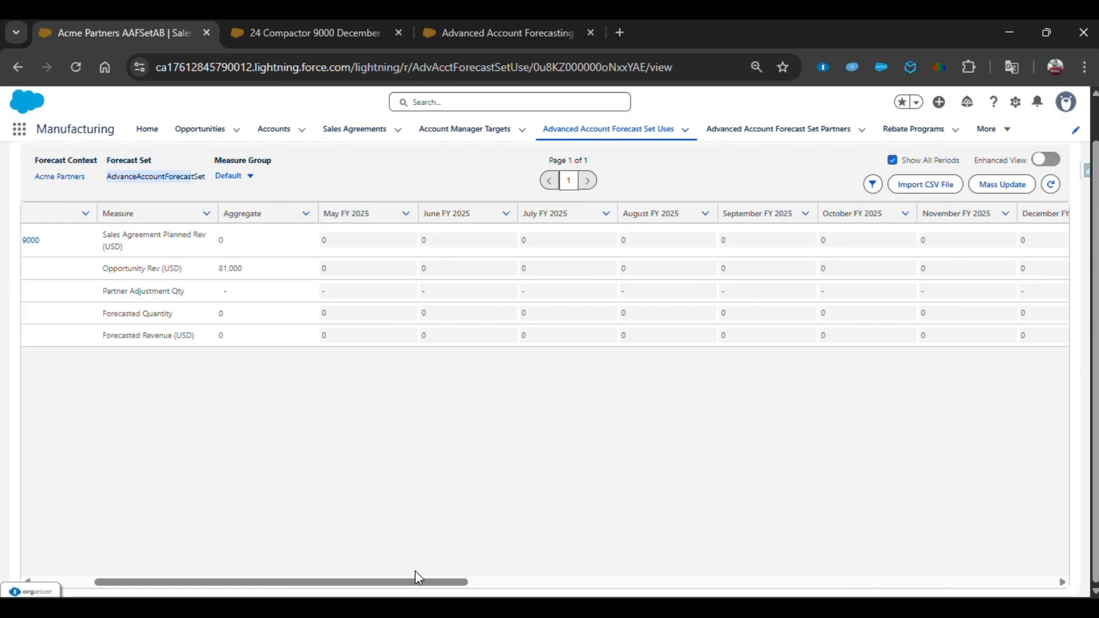
{"action": "left_click_drag", "start_coordinate": [415, 581], "coordinate": [500, 582]}
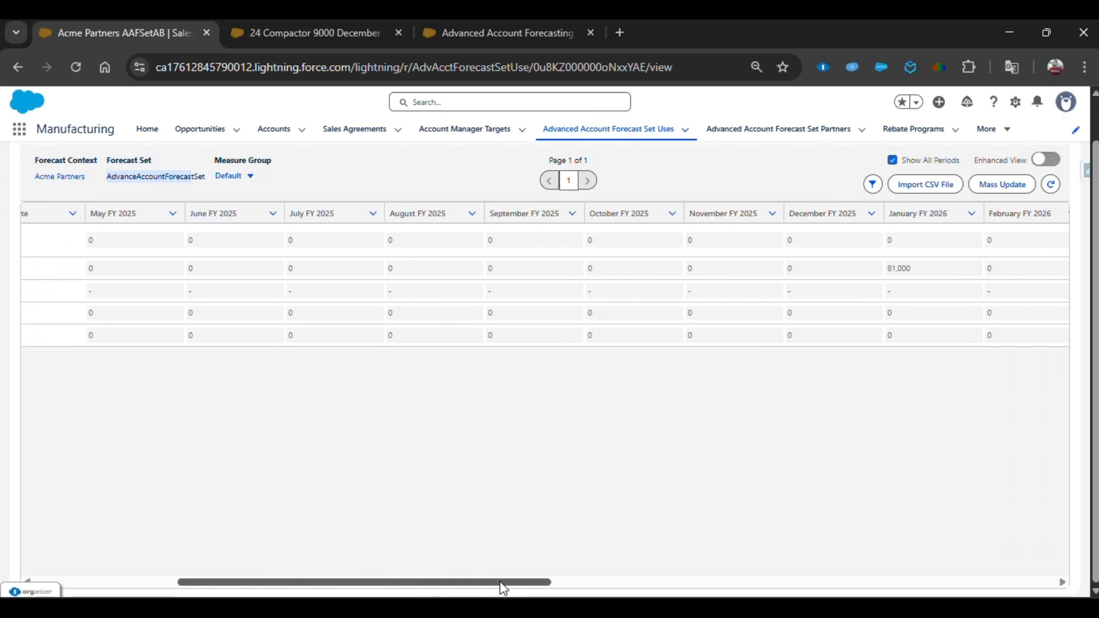
- Return to the forecast set in Setup, inspect the rollover options in Forecast Frequencies, and close the form without saving
{"action": "left_click", "coordinate": [418, 32]}
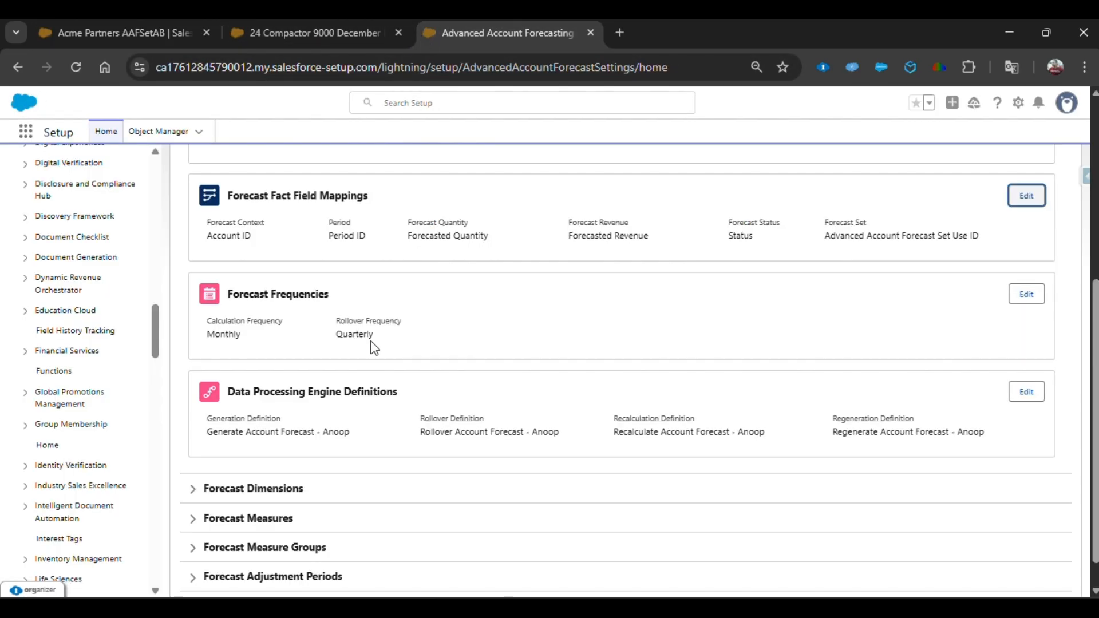
{"action": "left_click", "coordinate": [1027, 293]}
{"action": "left_click", "coordinate": [605, 352]}
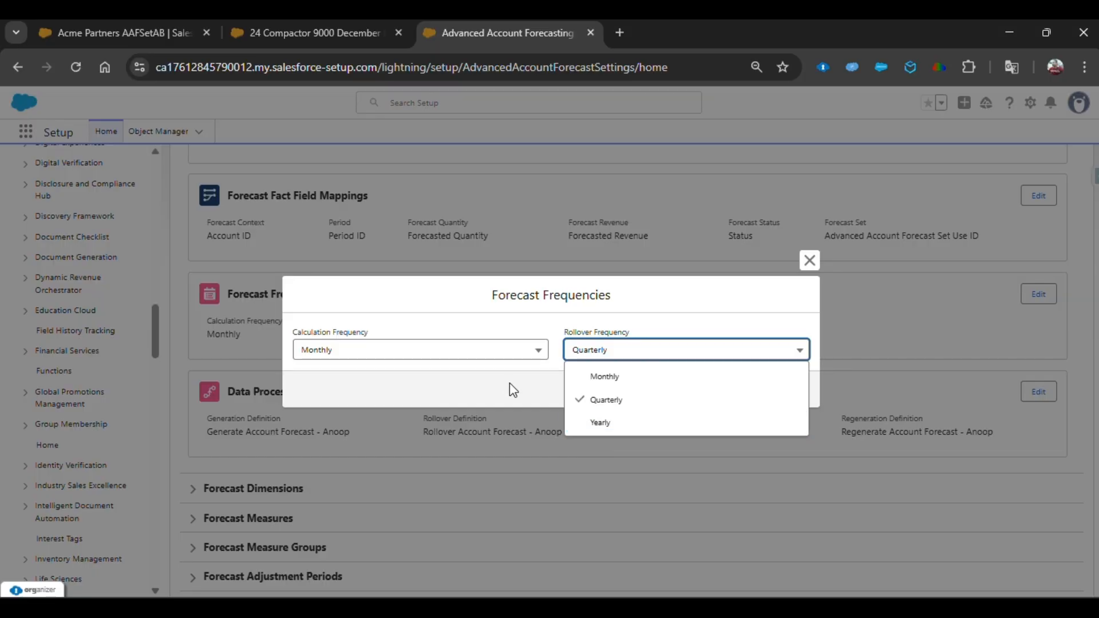
{"action": "left_click", "coordinate": [740, 295]}
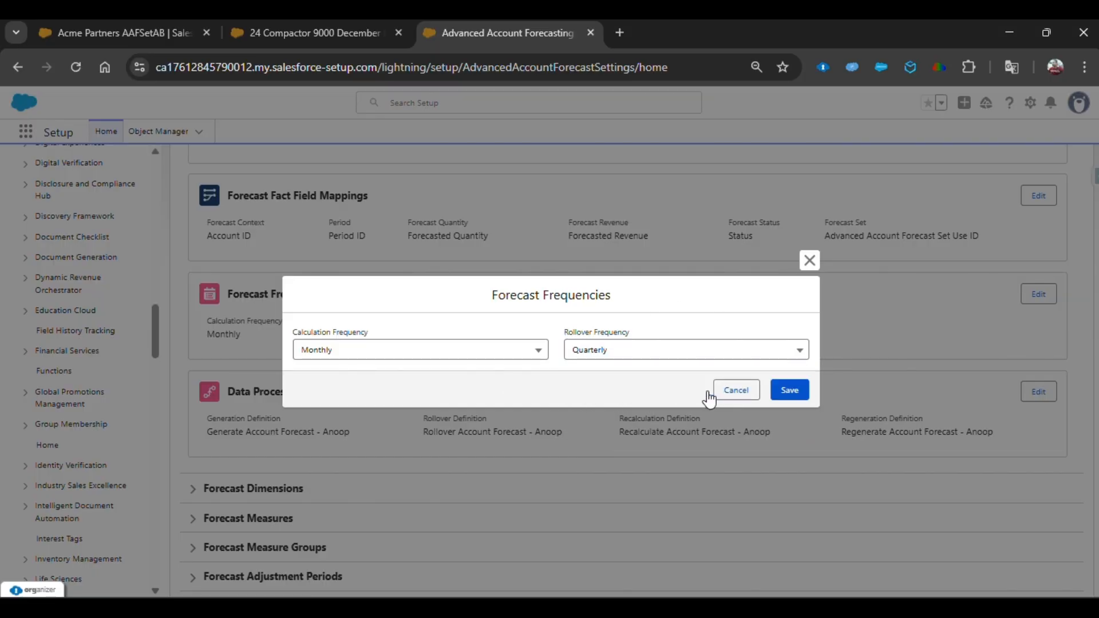
{"action": "left_click", "coordinate": [744, 391]}
- Examine the generation and rollover definitions in the forecast set's Data Processing Engine Definitions
{"action": "scroll", "coordinate": [538, 366], "scroll_direction": "down", "scroll_amount": 1}
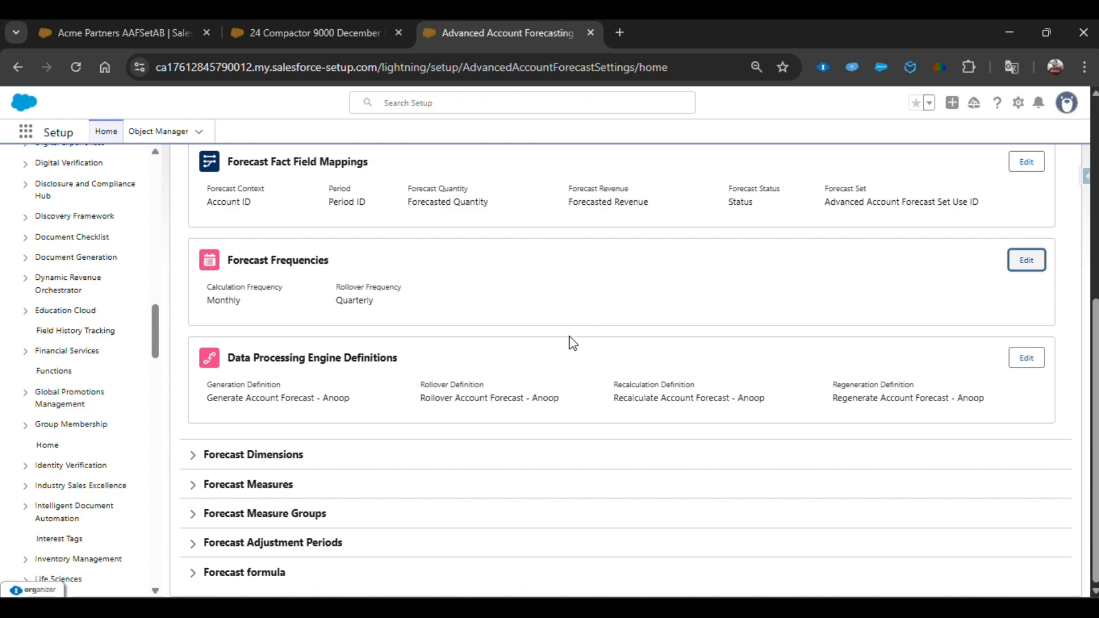
{"action": "left_click", "coordinate": [206, 398]}
{"action": "left_click_drag", "start_coordinate": [212, 398], "coordinate": [304, 402]}
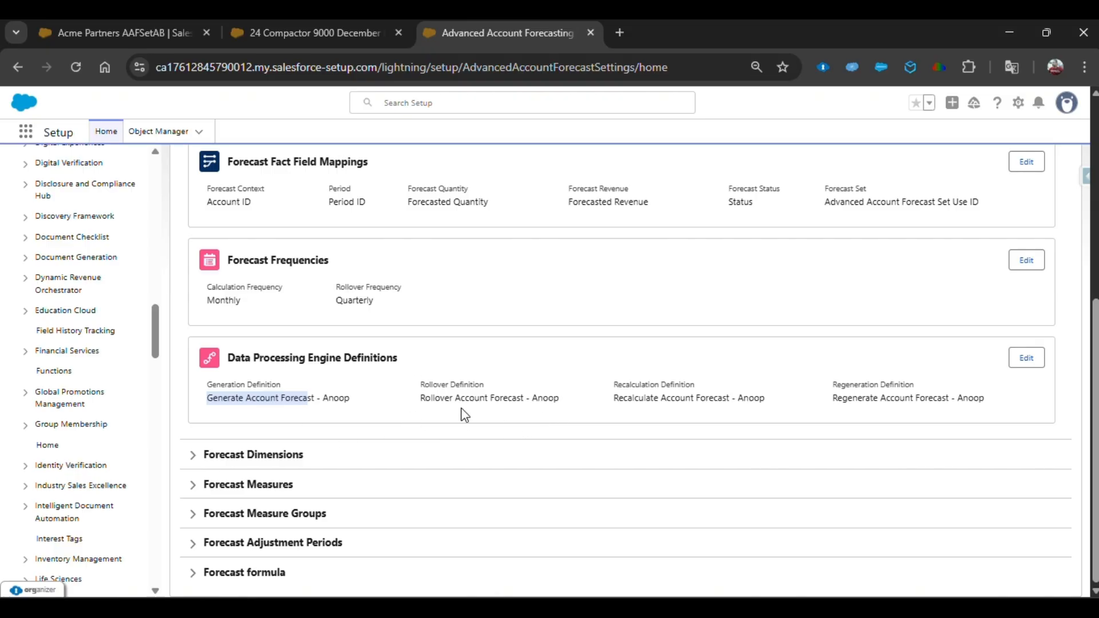
{"action": "left_click_drag", "start_coordinate": [420, 400], "coordinate": [527, 402]}
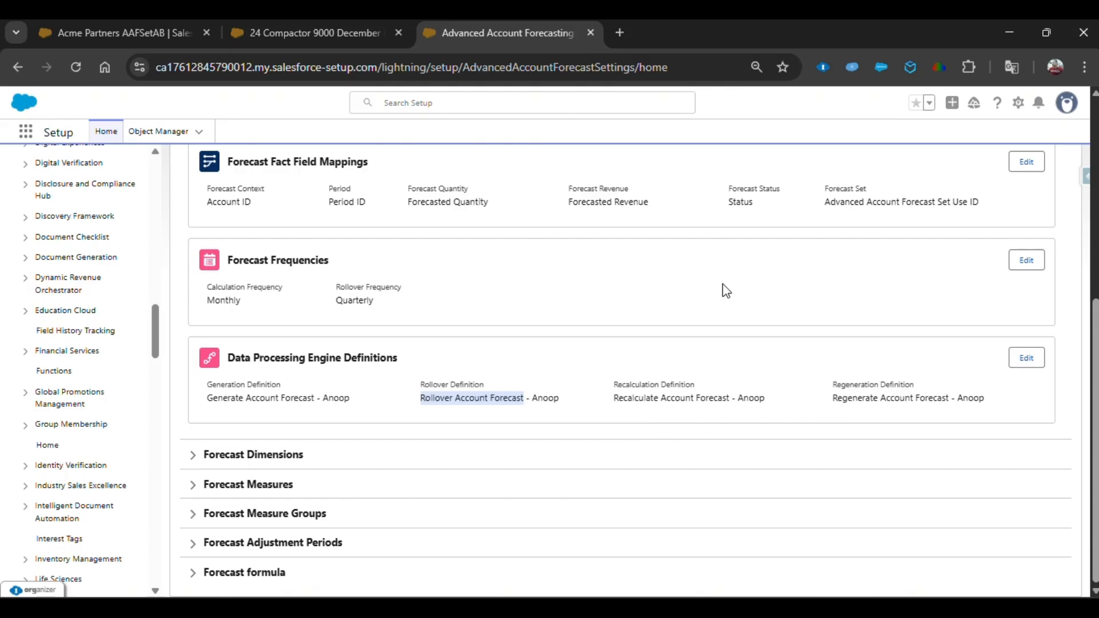
{"action": "scroll", "coordinate": [723, 253], "scroll_direction": "up", "scroll_amount": 1}
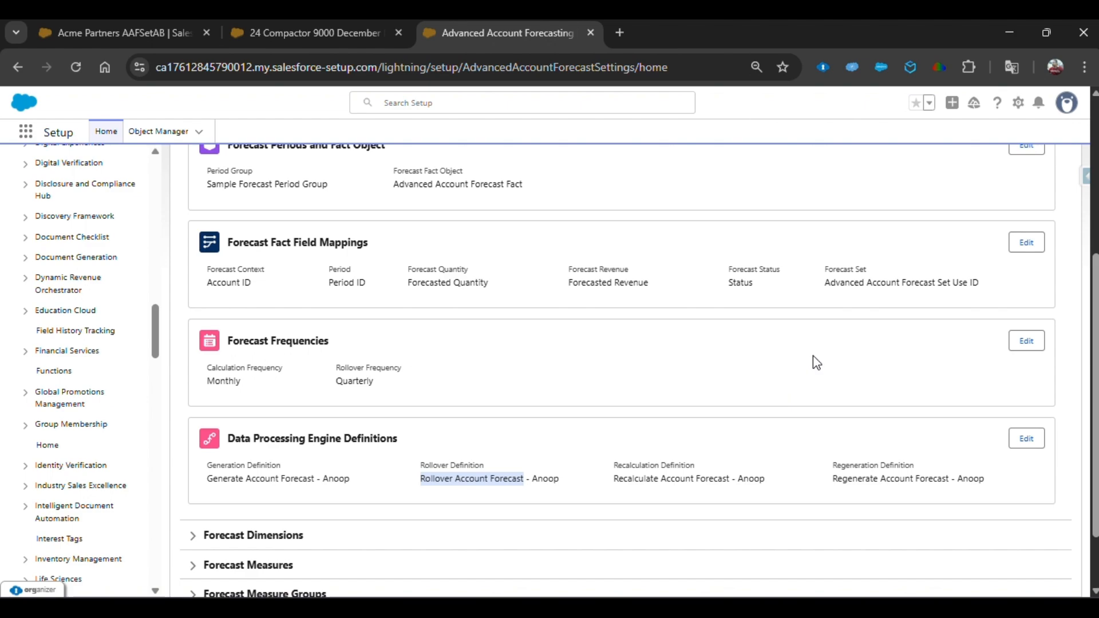
{"action": "scroll", "coordinate": [645, 368], "scroll_direction": "down", "scroll_amount": 2}
- Expand the forecast set's Forecast Dimensions and examine the fact dimension fields and display order of Category and Product
{"action": "left_click", "coordinate": [369, 453]}
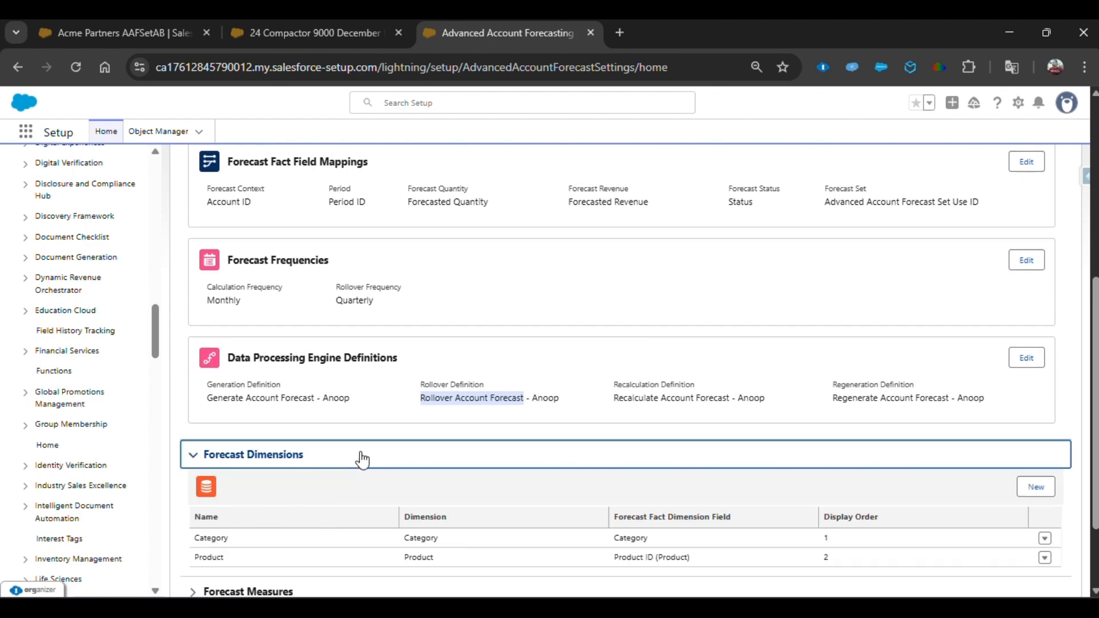
{"action": "scroll", "coordinate": [468, 425], "scroll_direction": "down", "scroll_amount": 2}
{"action": "scroll", "coordinate": [437, 335], "scroll_direction": "up", "scroll_amount": 3}
{"action": "scroll", "coordinate": [437, 336], "scroll_direction": "up", "scroll_amount": 2}
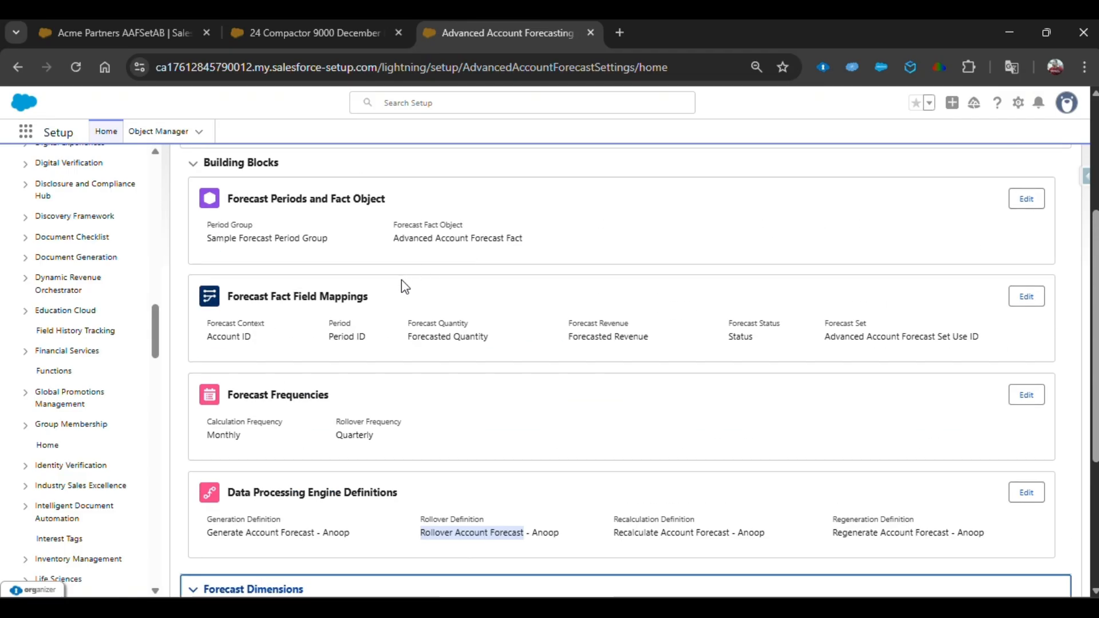
{"action": "scroll", "coordinate": [473, 422], "scroll_direction": "down", "scroll_amount": 4}
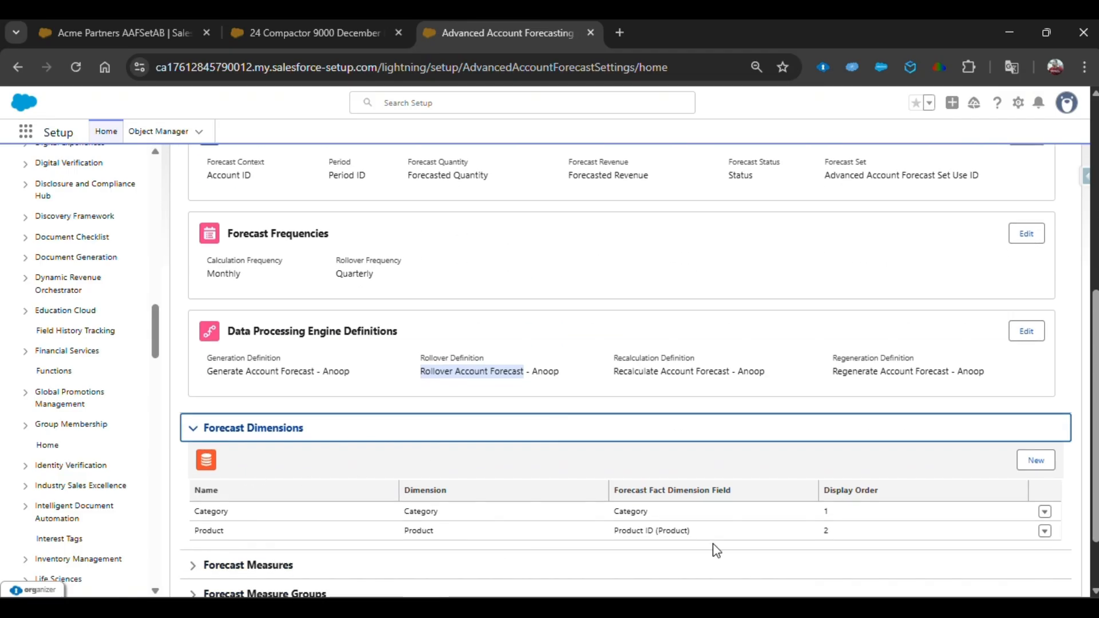
{"action": "scroll", "coordinate": [493, 449], "scroll_direction": "down", "scroll_amount": 2}
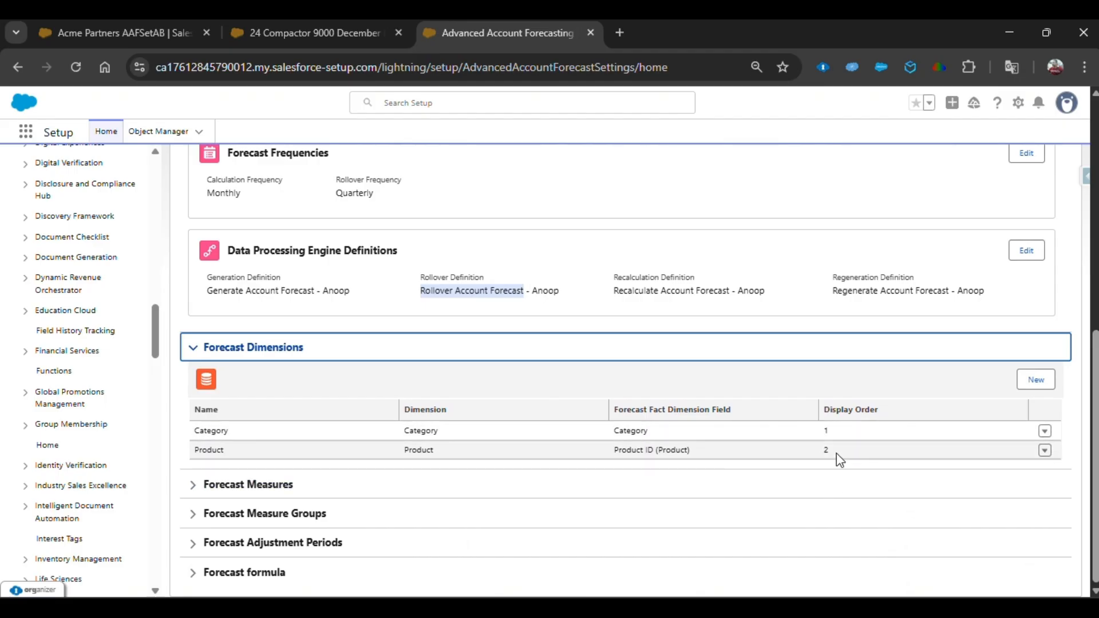
- Compare the dimension order with the Category and Product columns of the Acme Partners forecast grid, and return to Setup
{"action": "left_click", "coordinate": [95, 33]}
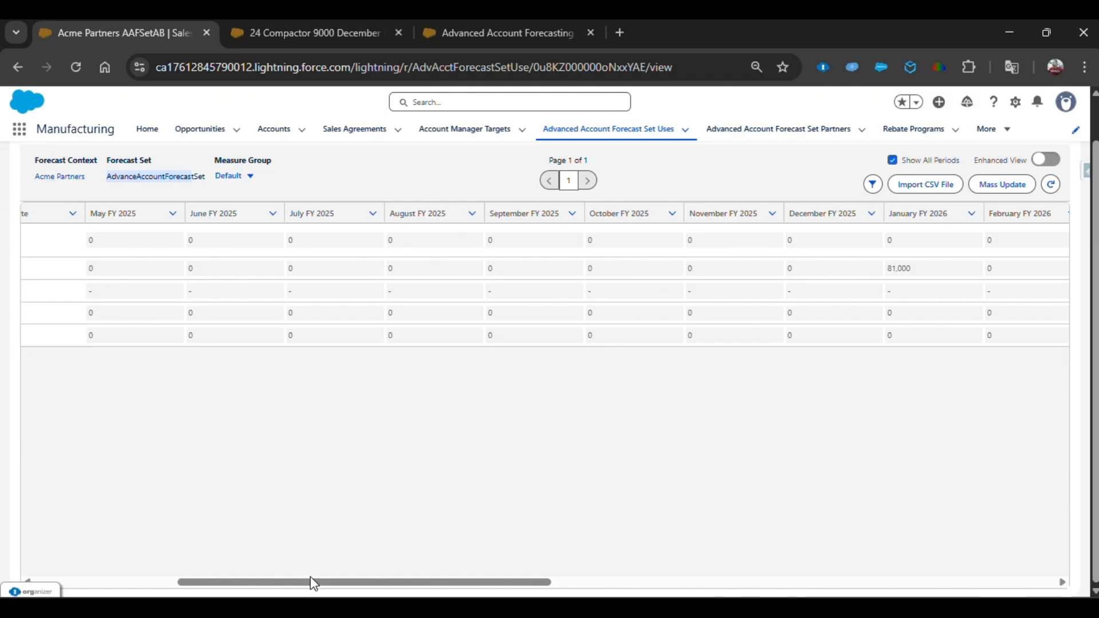
{"action": "left_click_drag", "start_coordinate": [314, 583], "coordinate": [163, 581]}
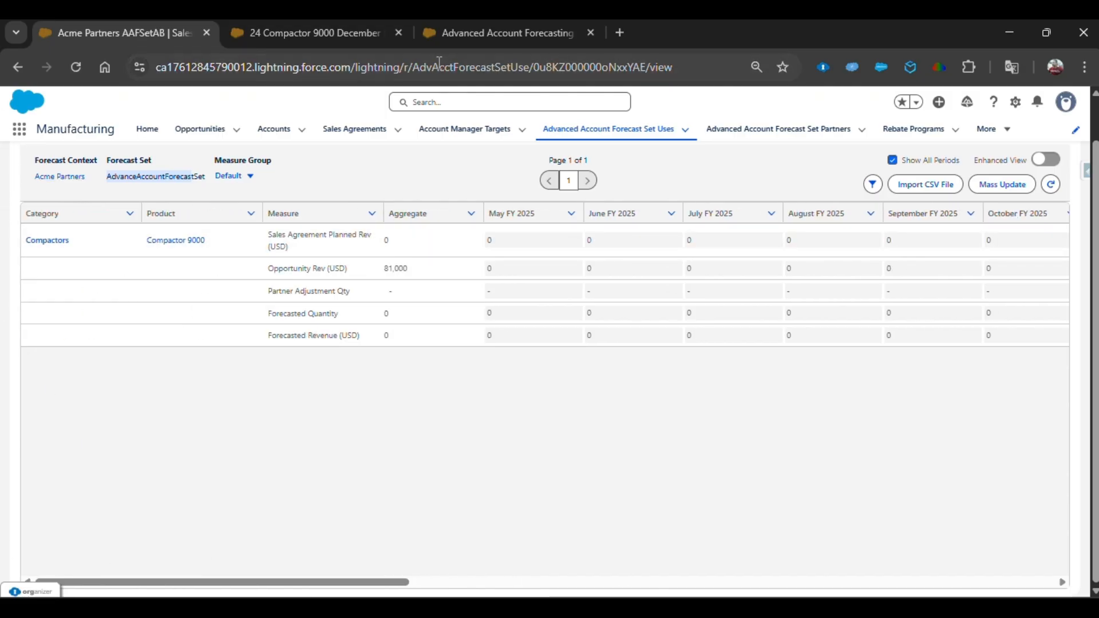
{"action": "left_click", "coordinate": [432, 35]}
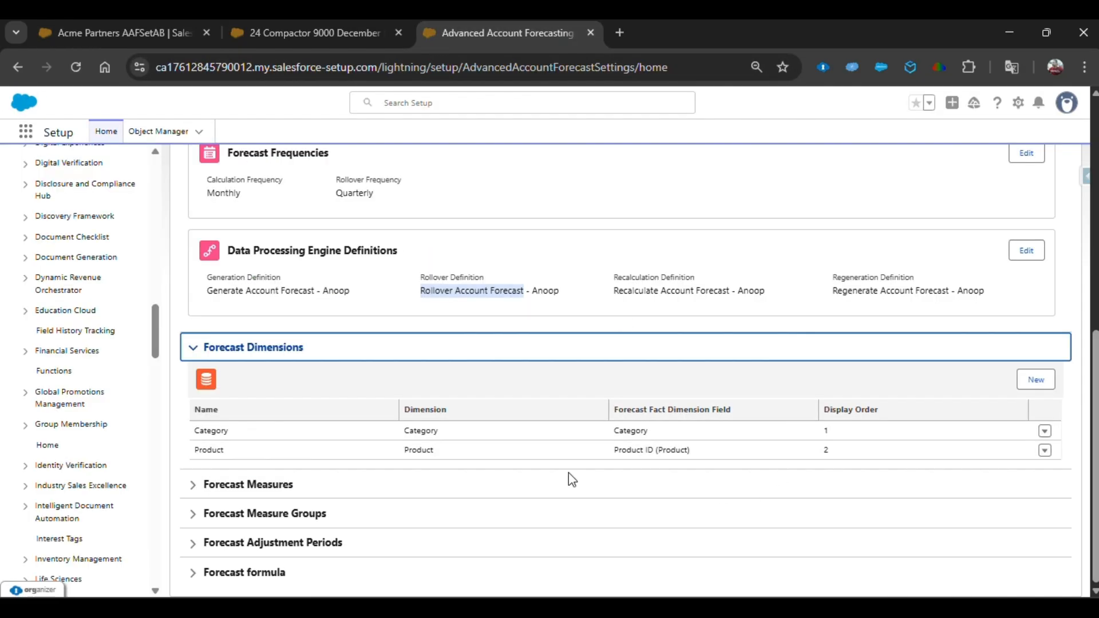
- Expand Forecast Measures, start a new forecast measure, and inspect its Forecast Fact Measure Field options
{"action": "left_click", "coordinate": [249, 491]}
{"action": "scroll", "coordinate": [435, 486], "scroll_direction": "down", "scroll_amount": 2}
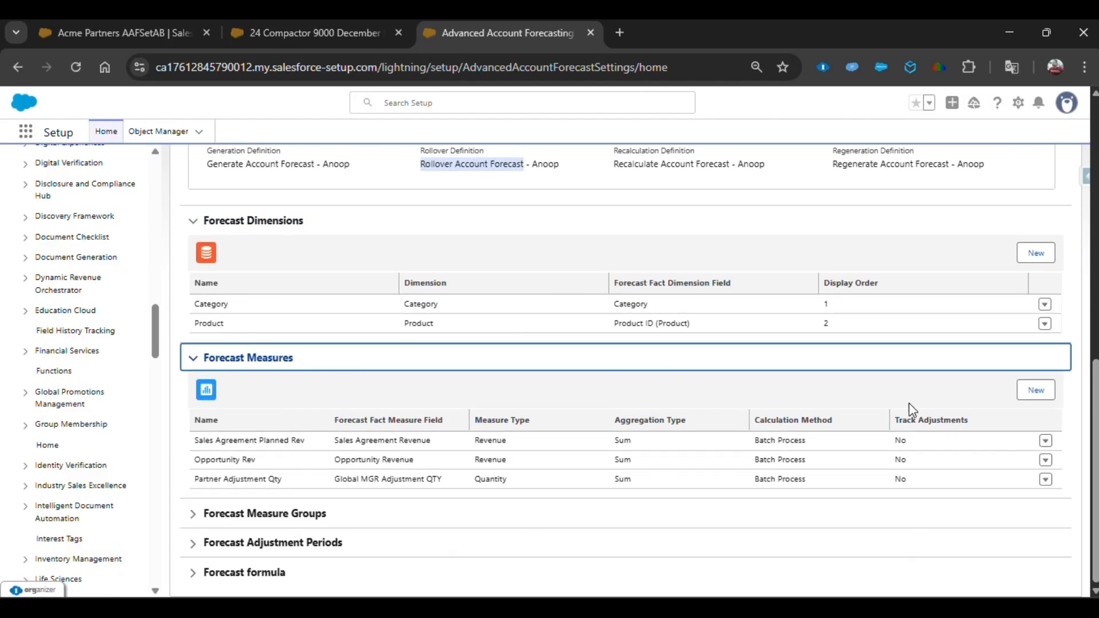
{"action": "left_click", "coordinate": [1042, 398]}
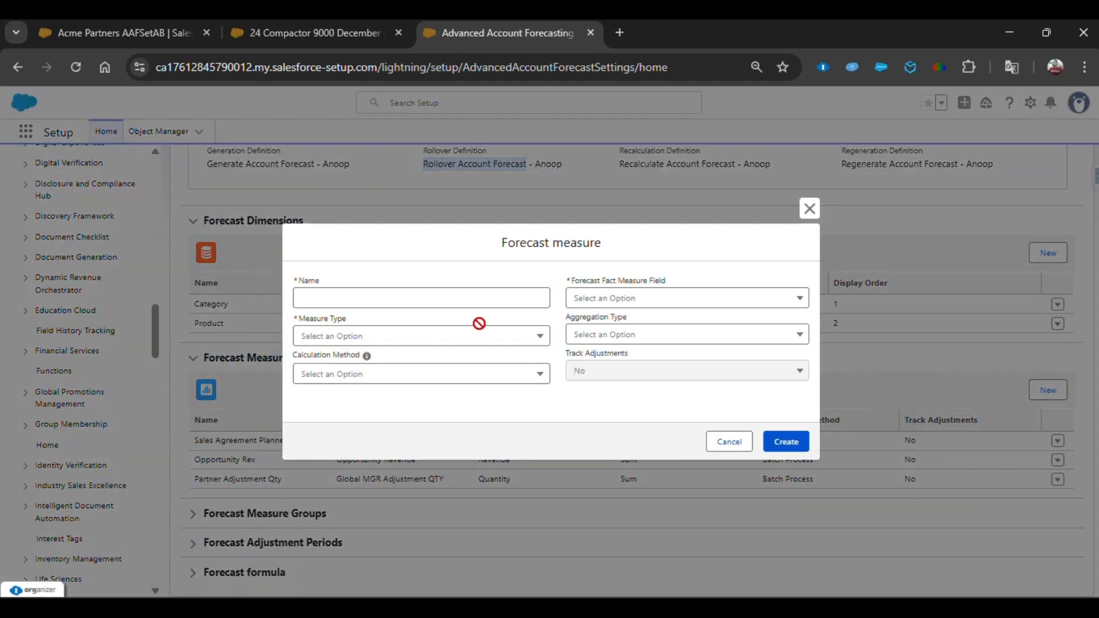
{"action": "left_click", "coordinate": [530, 293]}
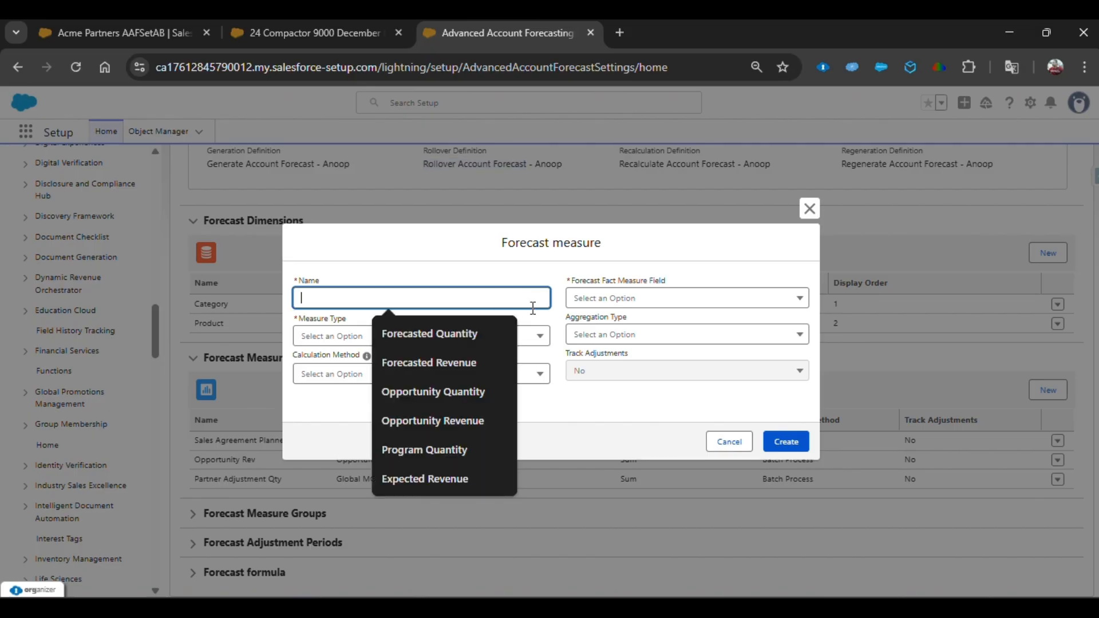
{"action": "left_click", "coordinate": [628, 298]}
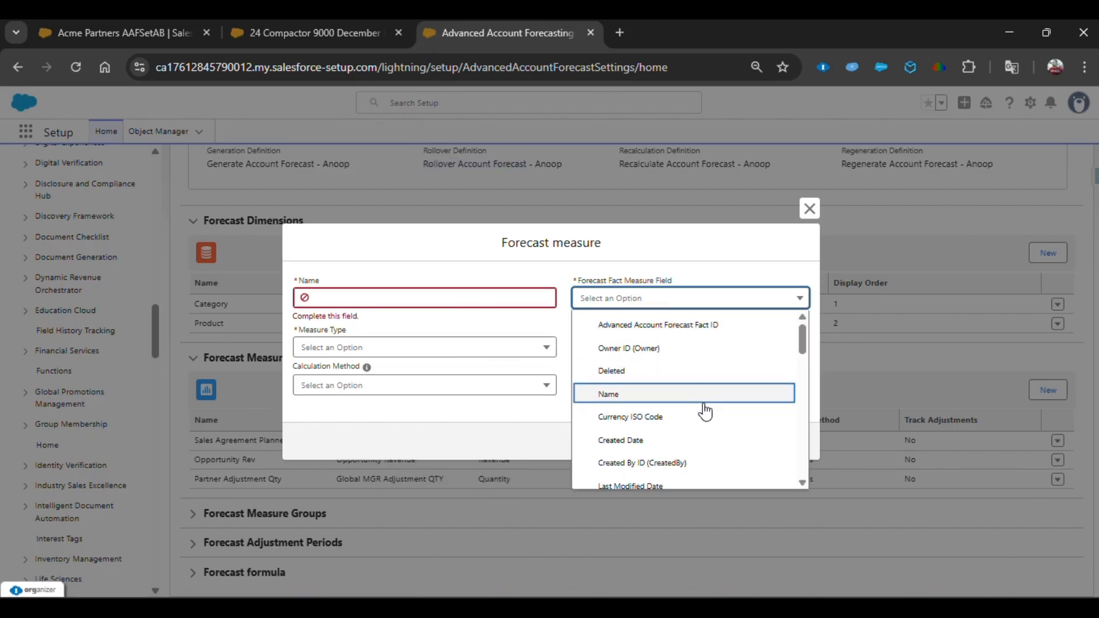
{"action": "scroll", "coordinate": [696, 401], "scroll_direction": "down", "scroll_amount": 2}
{"action": "scroll", "coordinate": [710, 372], "scroll_direction": "down", "scroll_amount": 5}
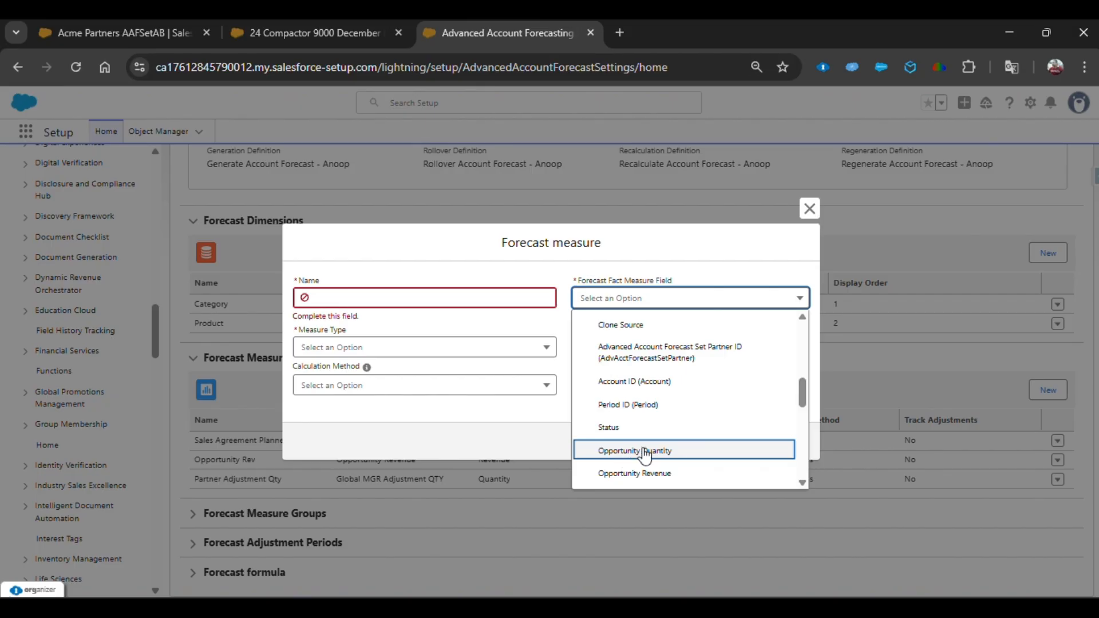
- Choose Quantity as the new measure's Measure Type and inspect the Aggregation Type options
{"action": "left_click", "coordinate": [367, 356]}
{"action": "left_click", "coordinate": [375, 345]}
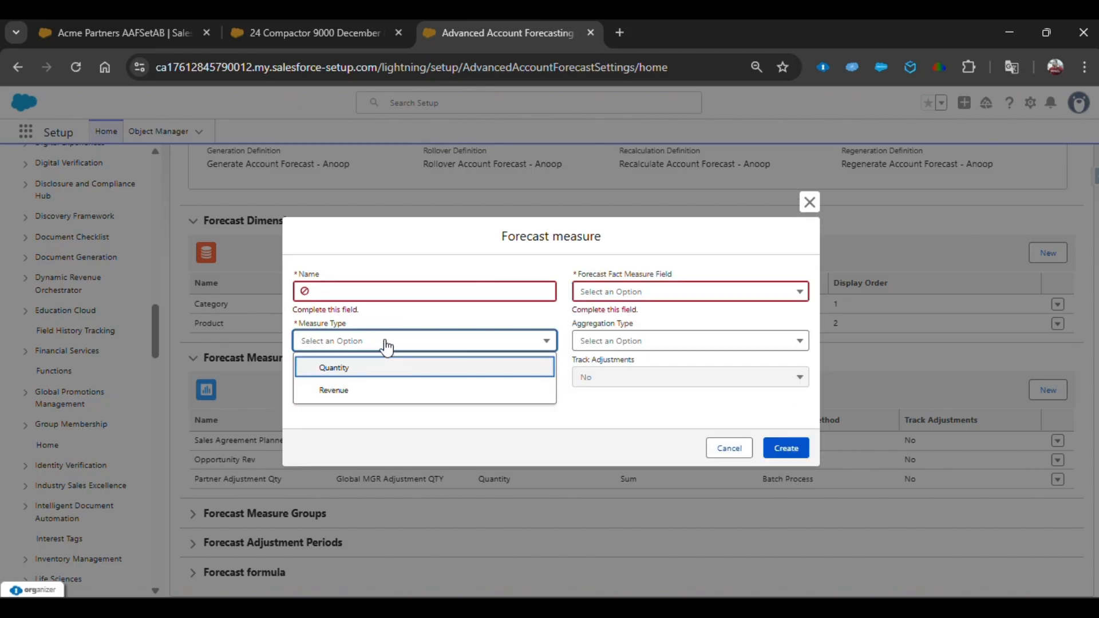
{"action": "left_click", "coordinate": [361, 371]}
{"action": "left_click", "coordinate": [616, 345]}
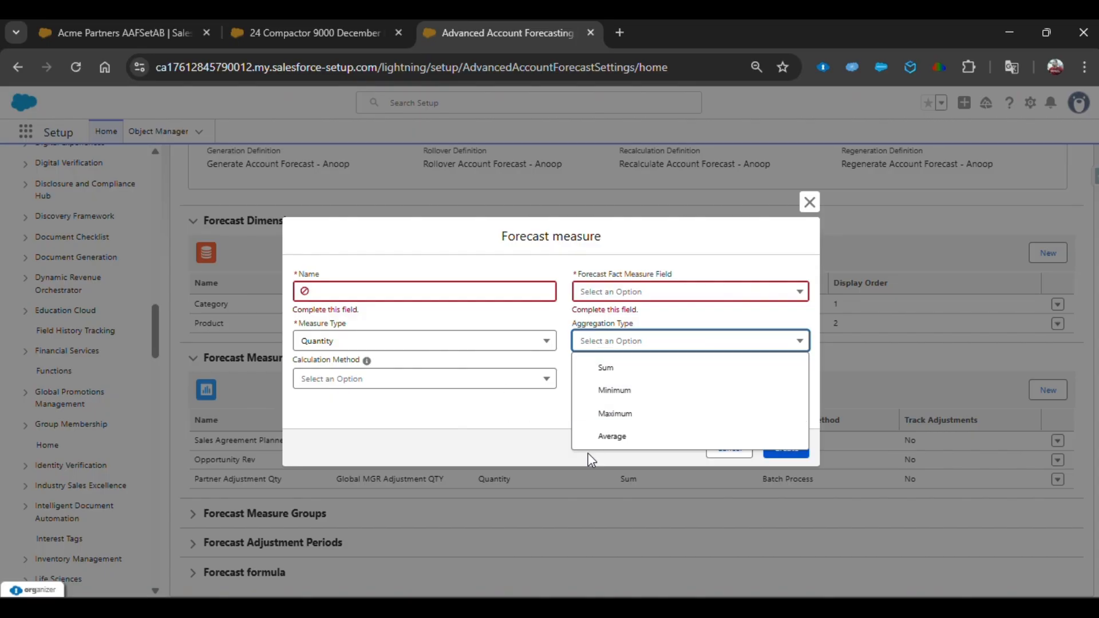
{"action": "left_click", "coordinate": [479, 416]}
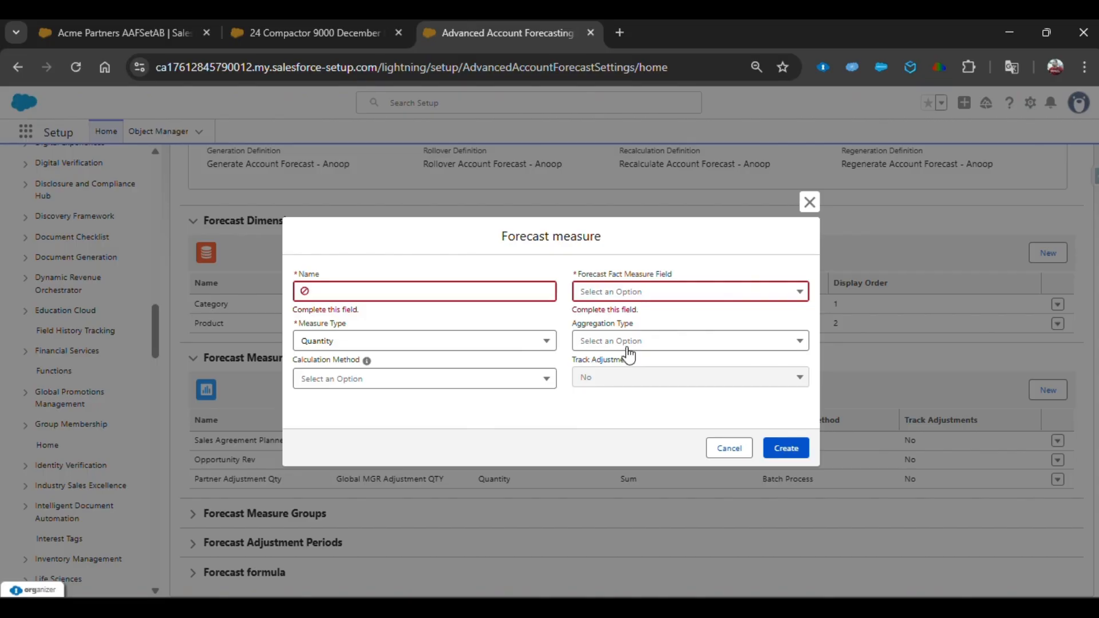
- Try the Batch Process, User-Editable and Forecast Formula calculation methods for the new measure, and discard the form
{"action": "left_click", "coordinate": [340, 392]}
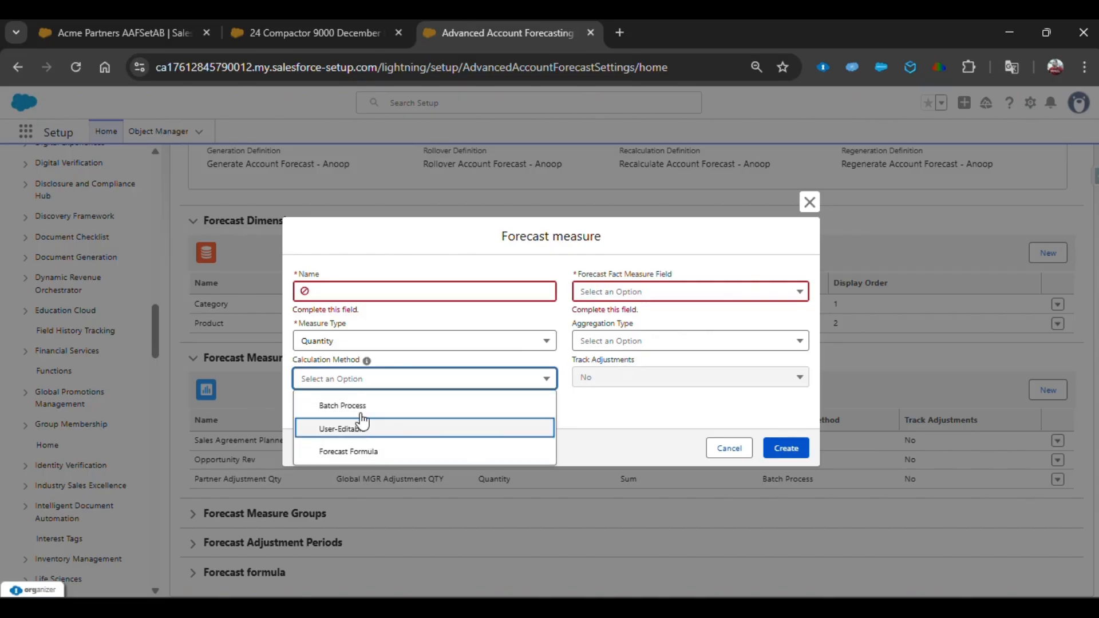
{"action": "left_click", "coordinate": [360, 408]}
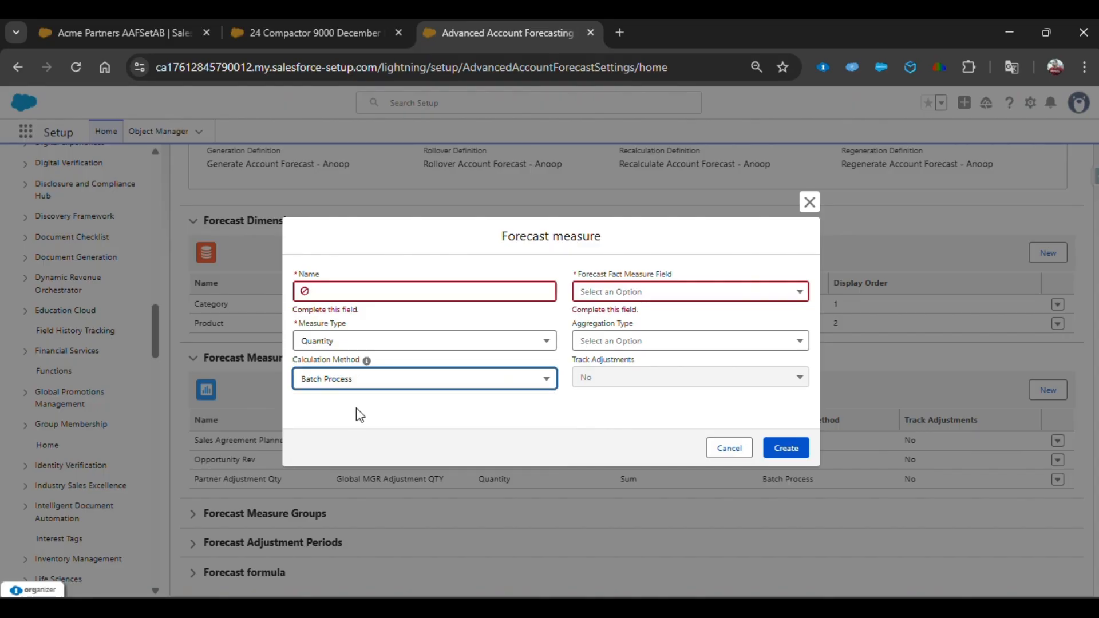
{"action": "left_click", "coordinate": [474, 377]}
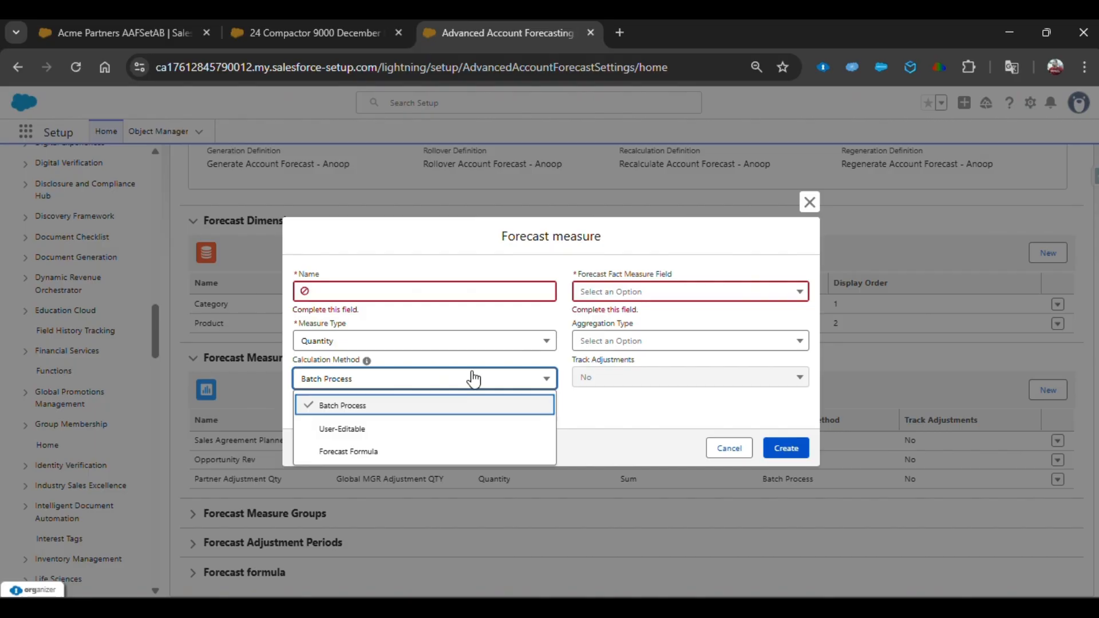
{"action": "left_click", "coordinate": [401, 435]}
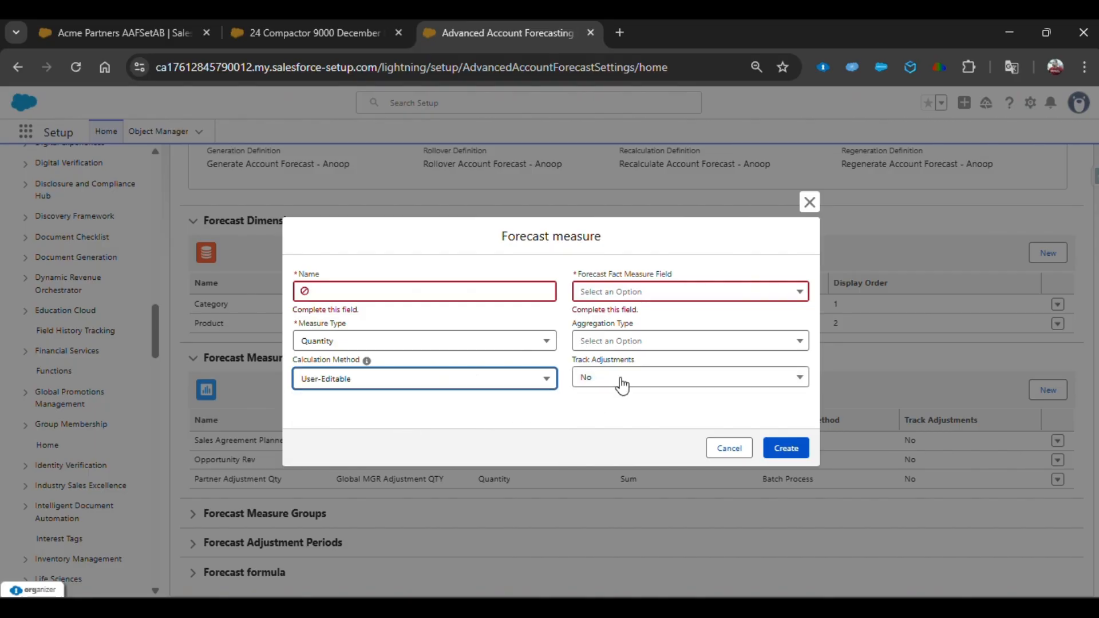
{"action": "left_click", "coordinate": [620, 383]}
{"action": "left_click", "coordinate": [412, 421]}
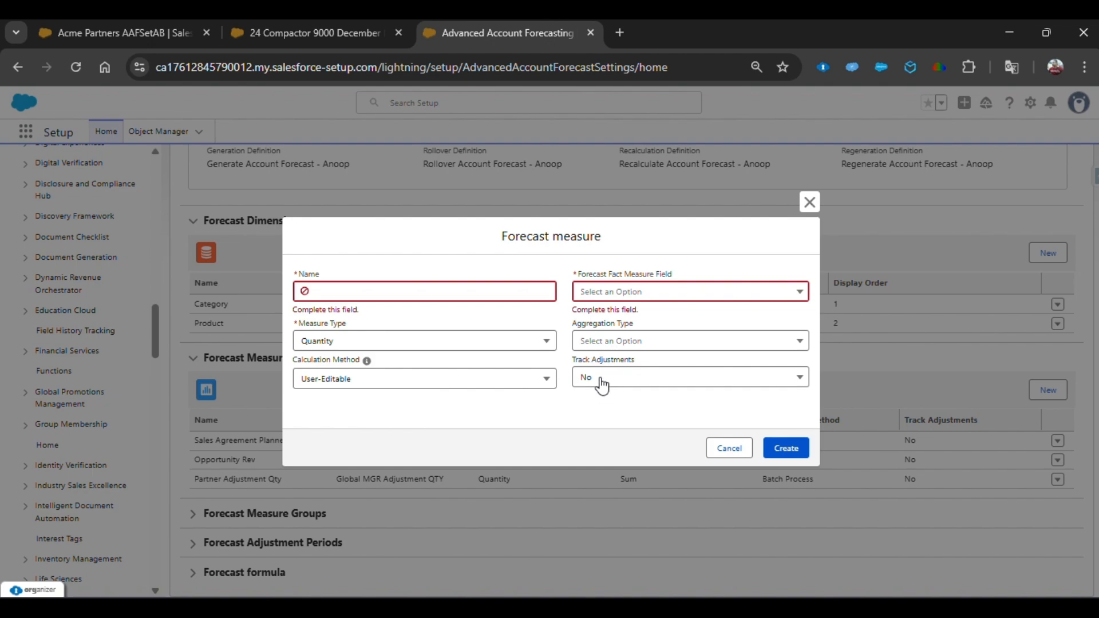
{"action": "left_click", "coordinate": [359, 383]}
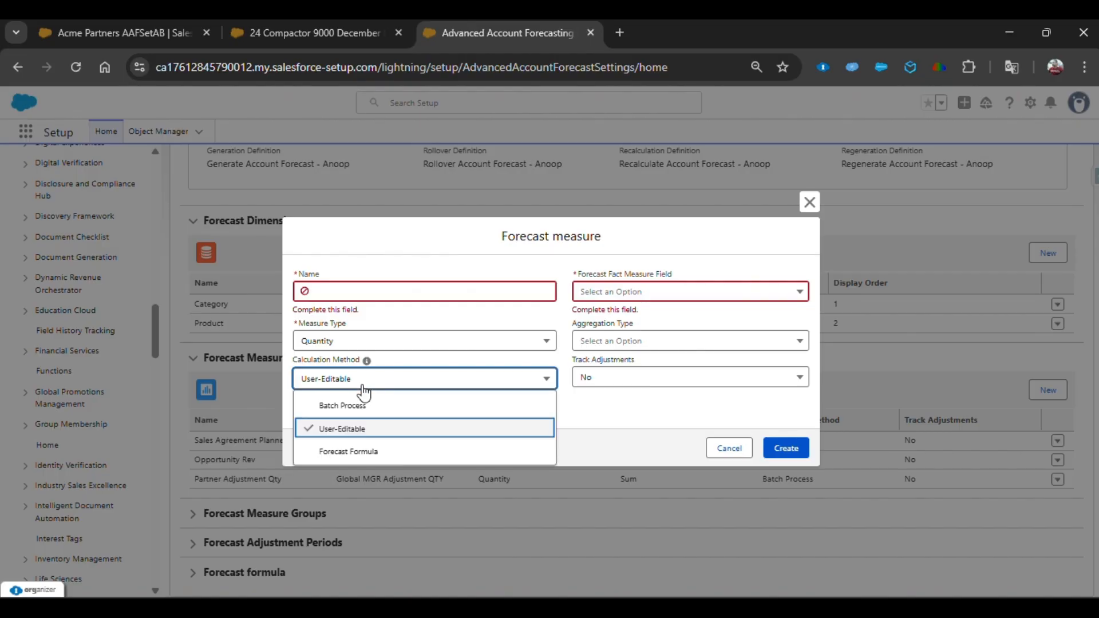
{"action": "left_click", "coordinate": [378, 455]}
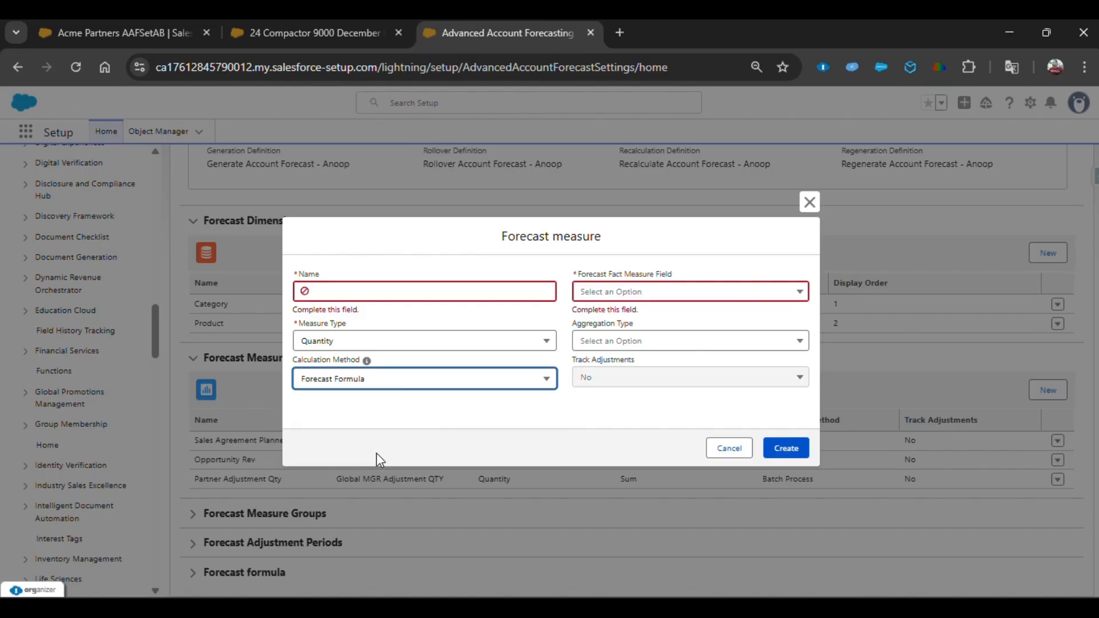
{"action": "left_click", "coordinate": [730, 452]}
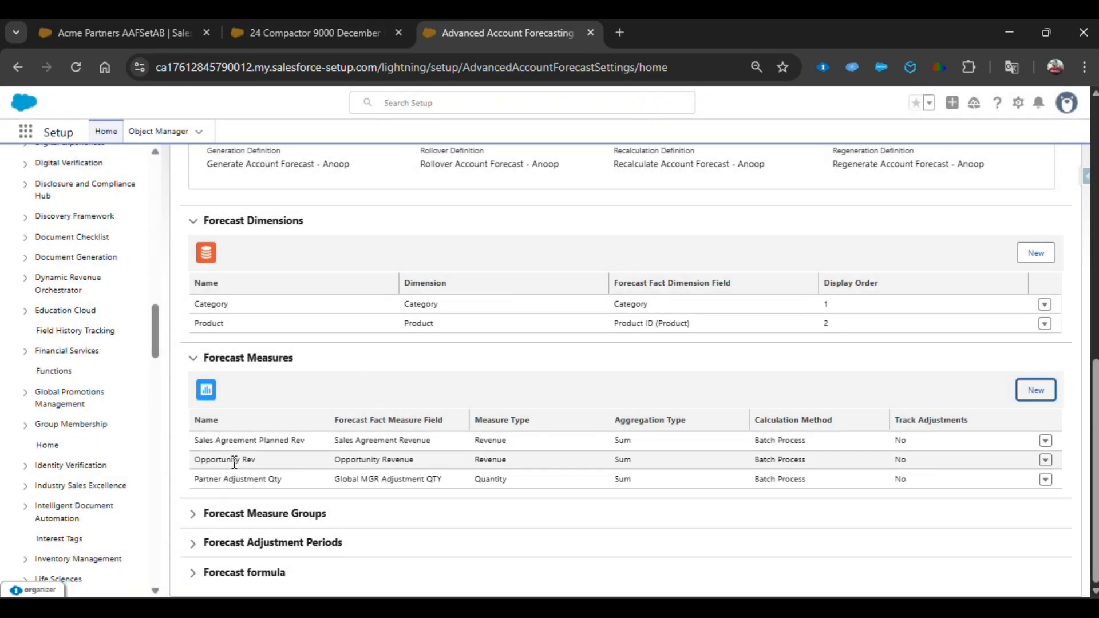
- Compare the forecast set's three measures with the Measure column of the Acme Partners forecast grid, and return to Setup
{"action": "left_click_drag", "start_coordinate": [190, 443], "coordinate": [316, 474]}
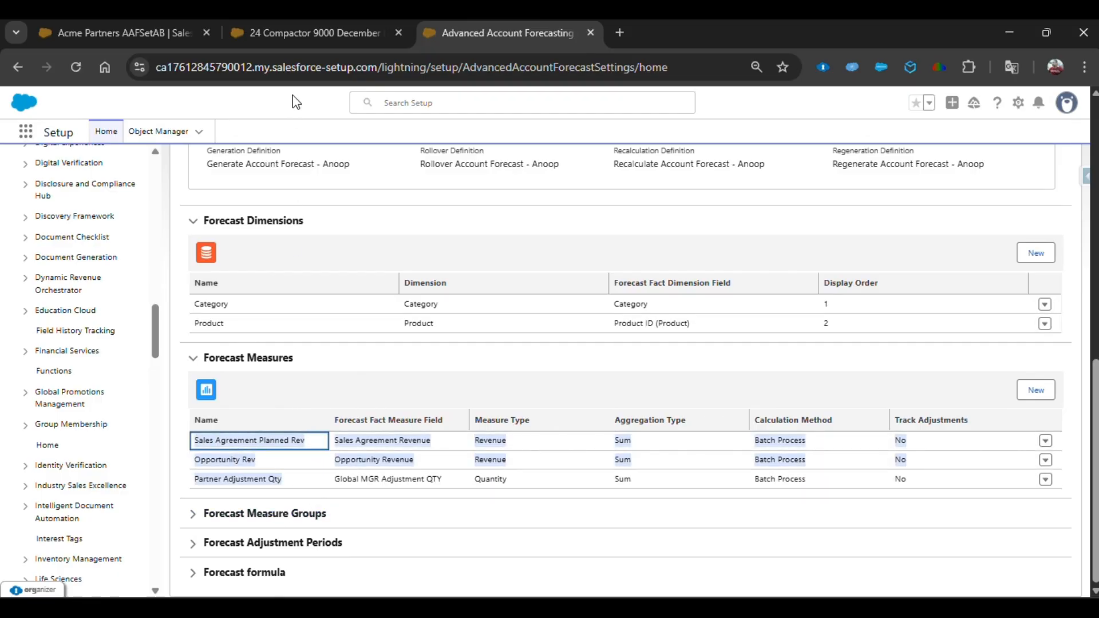
{"action": "left_click", "coordinate": [111, 41]}
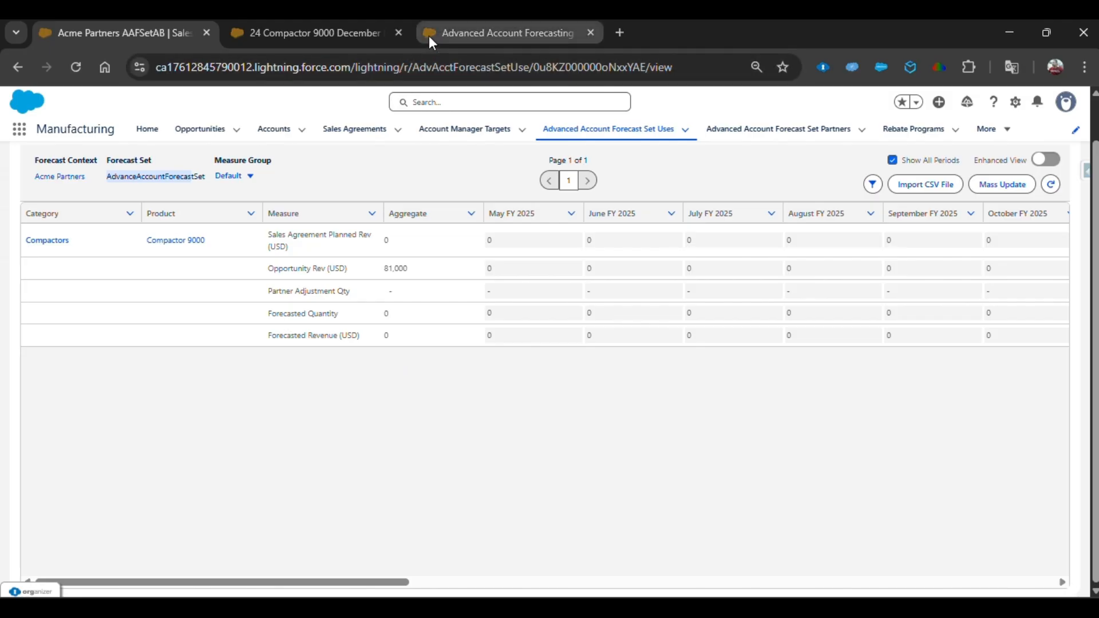
{"action": "mouse_move", "coordinate": [428, 36]}
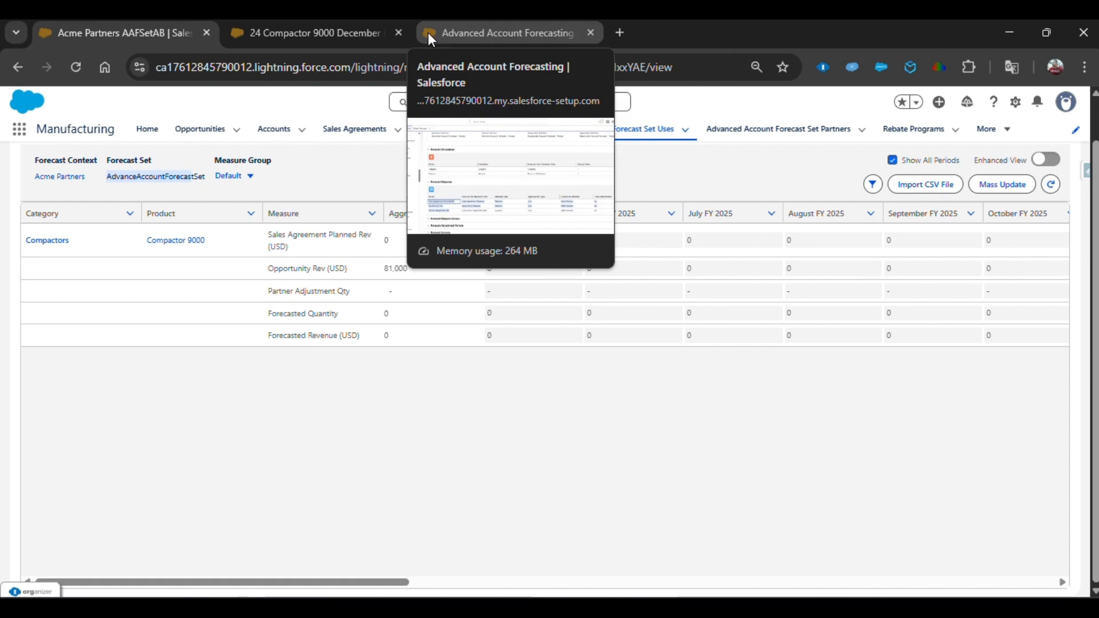
{"action": "left_click", "coordinate": [427, 32]}
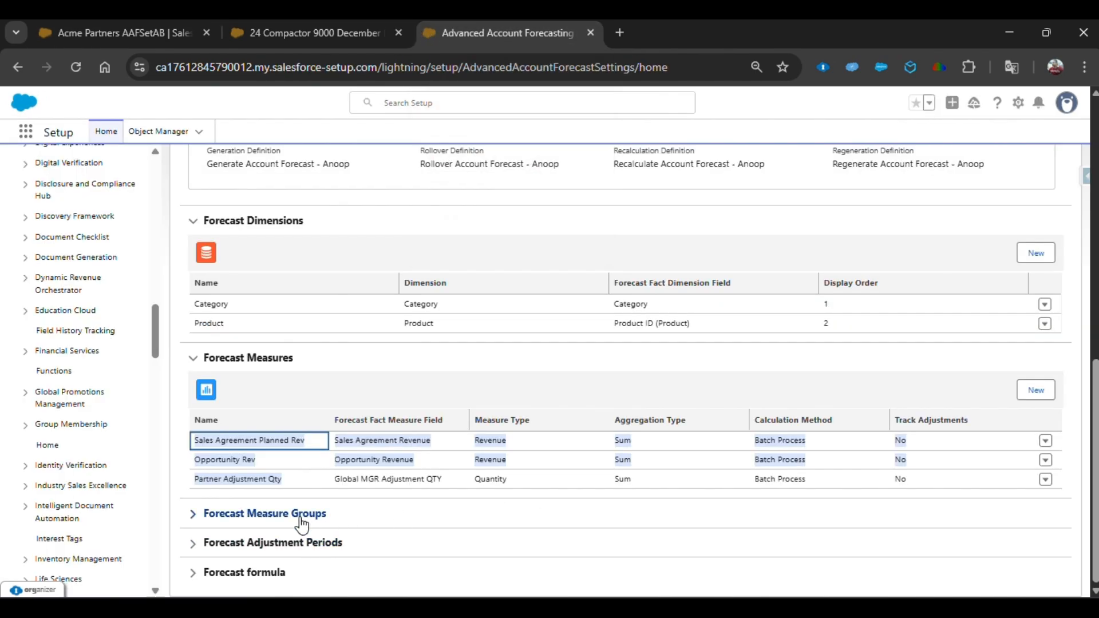
- Expand Forecast Measure Groups in Setup, and switch the Acme Partners forecast grid to the Revenue Measures group
{"action": "left_click", "coordinate": [369, 510]}
{"action": "scroll", "coordinate": [554, 373], "scroll_direction": "down", "scroll_amount": 2}
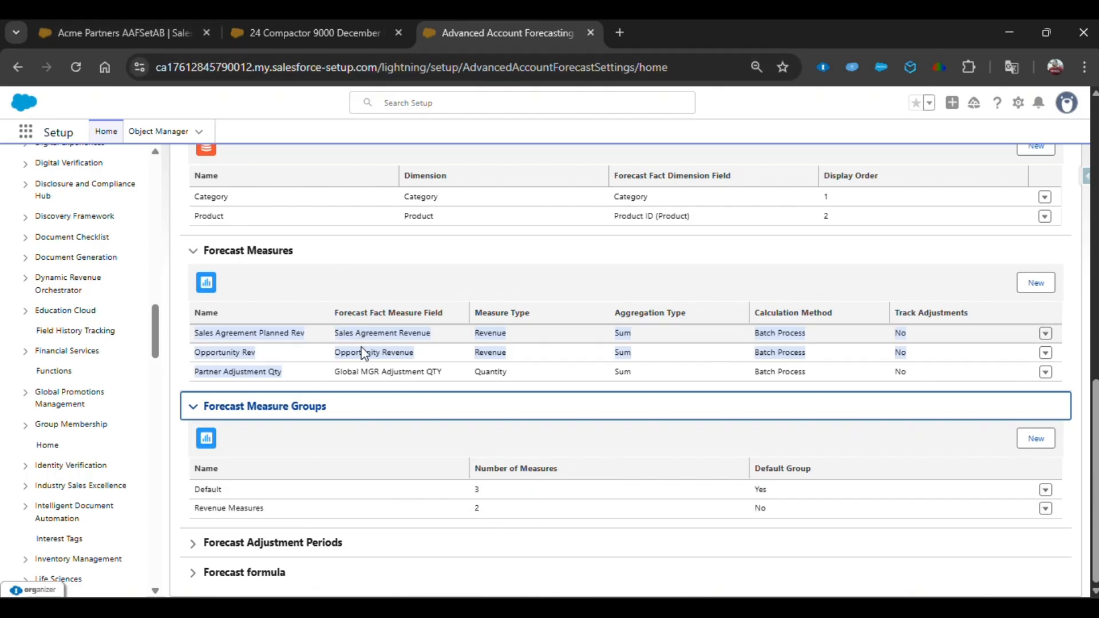
{"action": "left_click", "coordinate": [66, 24]}
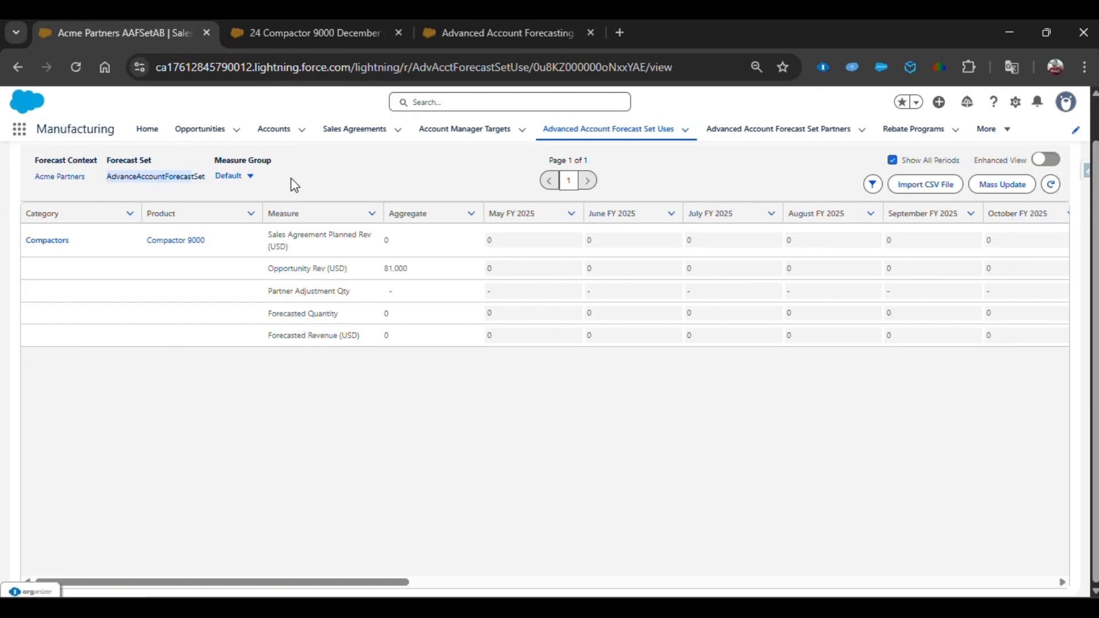
{"action": "left_click", "coordinate": [250, 177]}
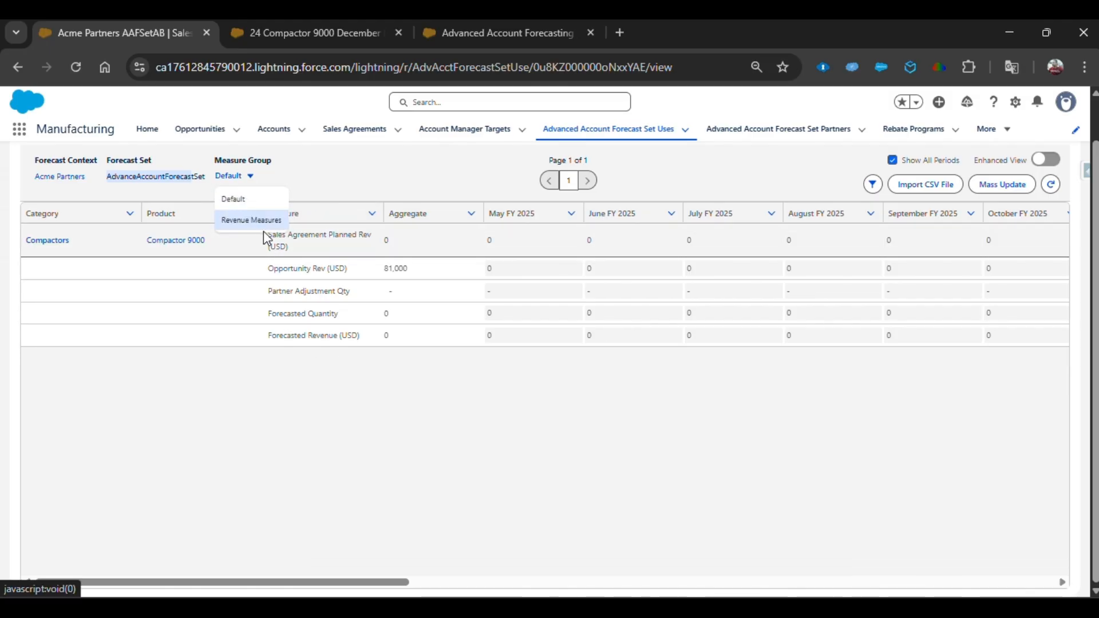
{"action": "left_click", "coordinate": [256, 218]}
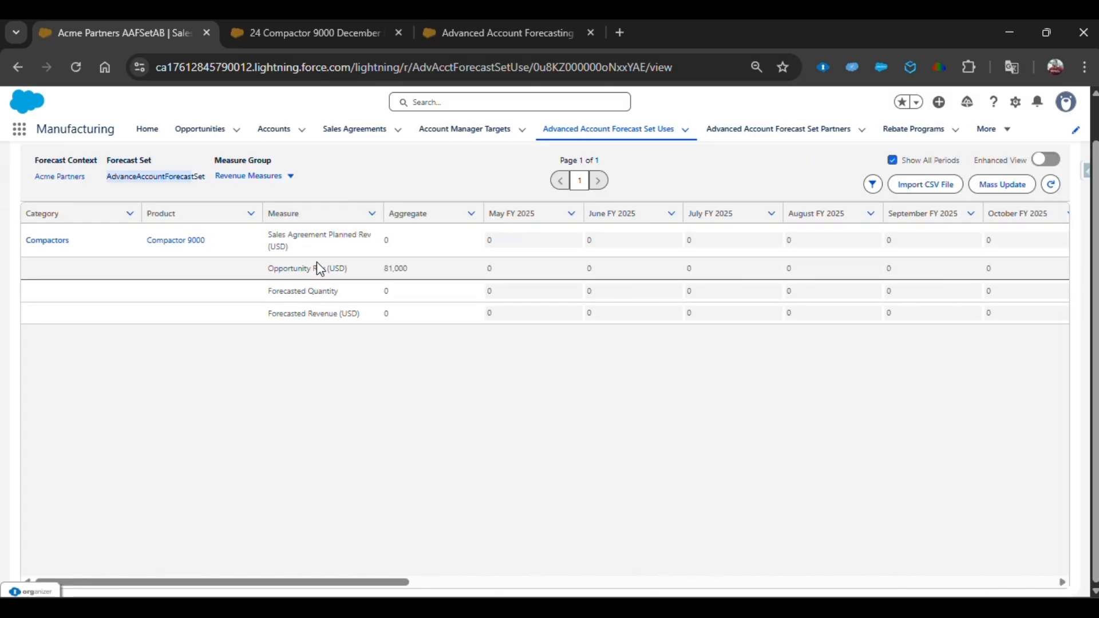
- Compare the selected measures of the Revenue Measures group in Setup with the Acme Partners forecast grid's rows, leaving the group unedited
{"action": "left_click", "coordinate": [452, 33]}
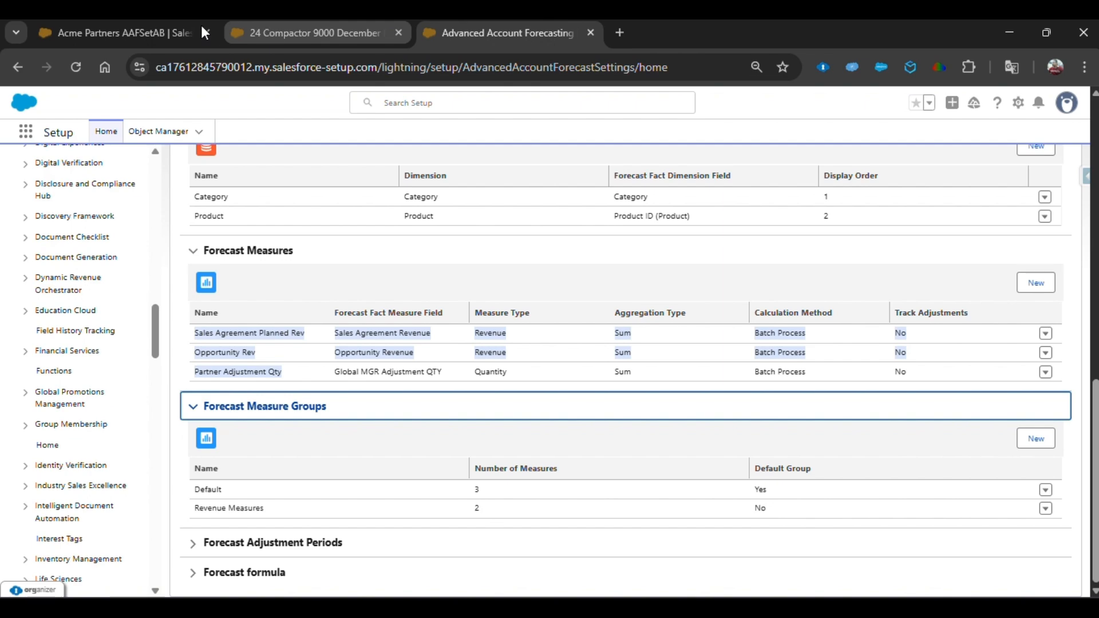
{"action": "left_click", "coordinate": [118, 33]}
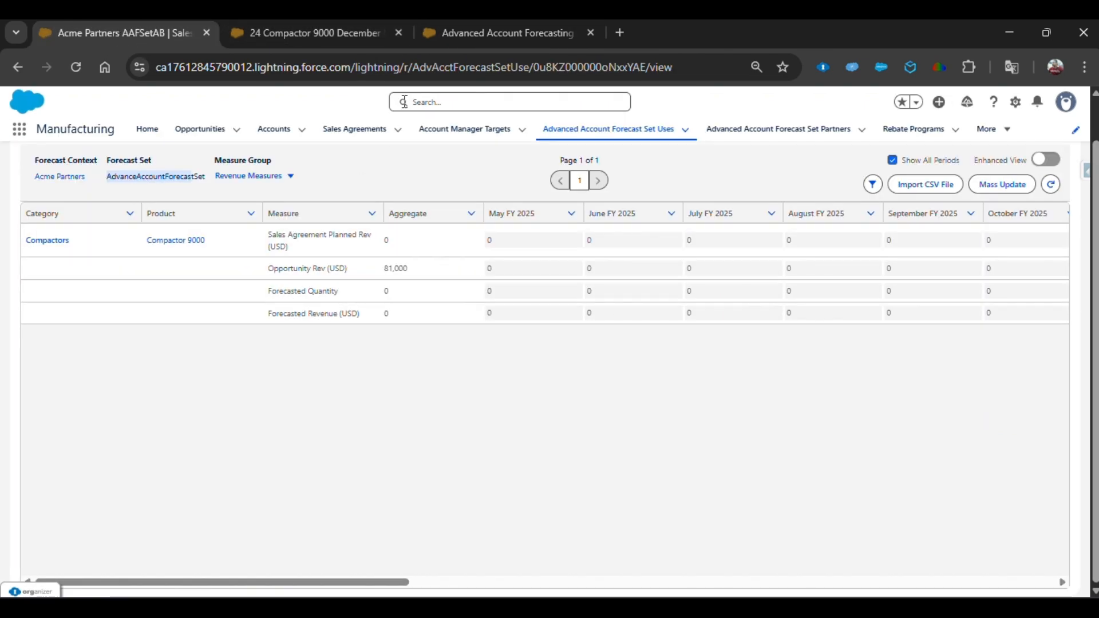
{"action": "left_click", "coordinate": [429, 34]}
{"action": "left_click", "coordinate": [1046, 508]}
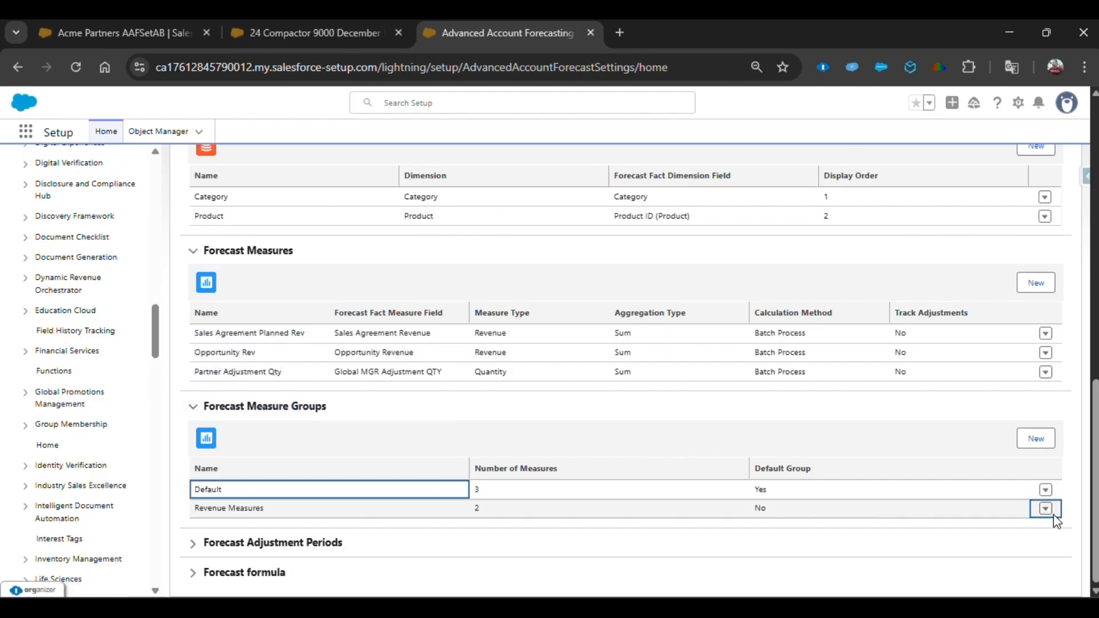
{"action": "left_click", "coordinate": [1020, 488]}
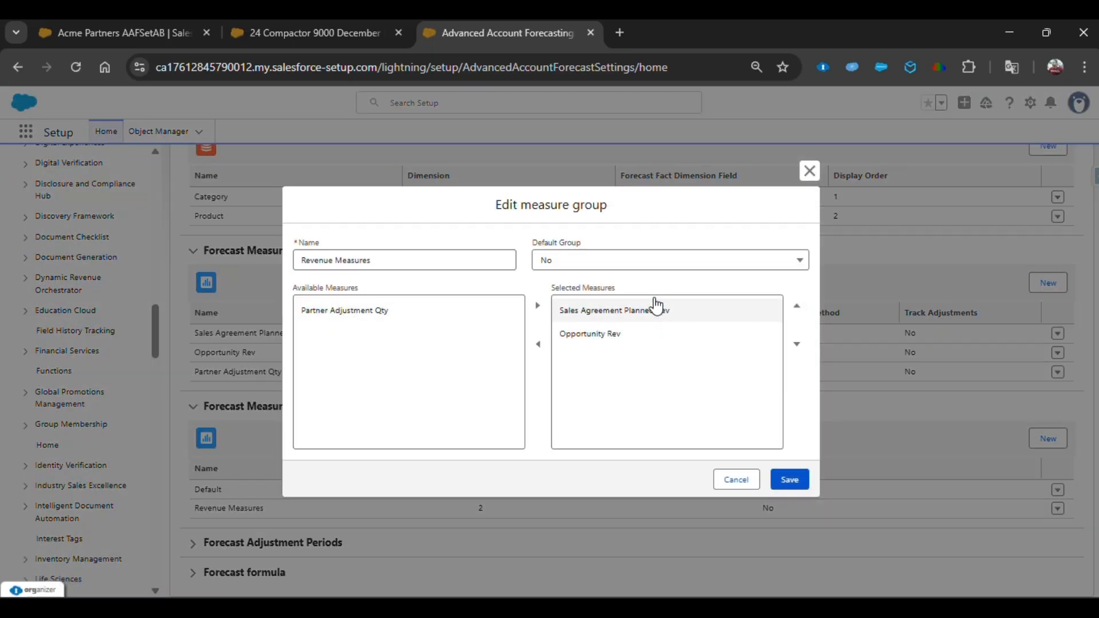
{"action": "left_click", "coordinate": [135, 36]}
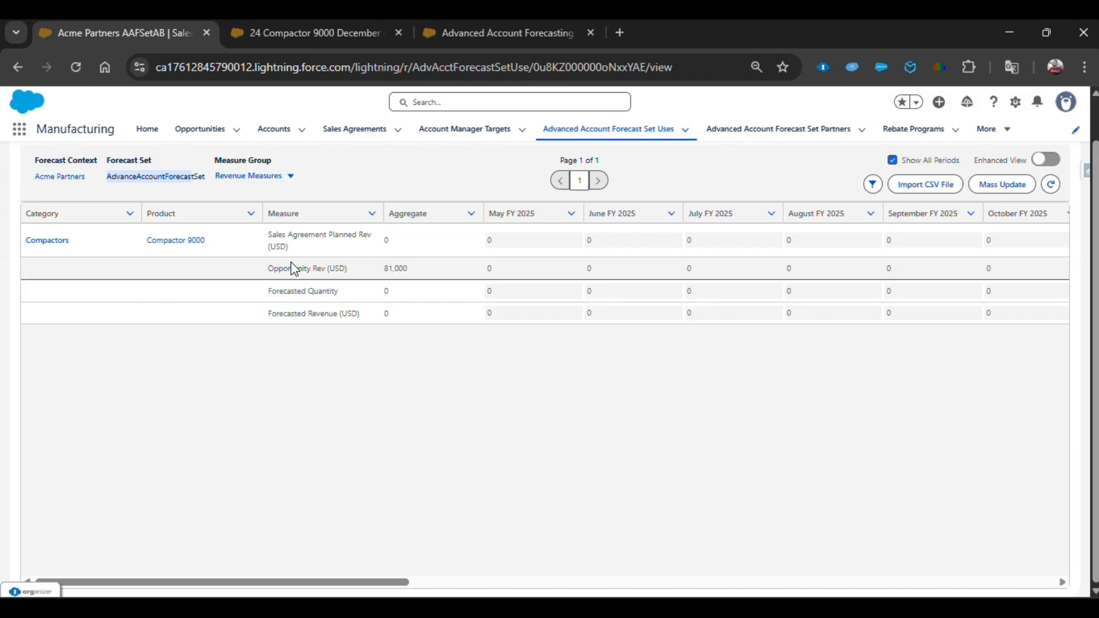
{"action": "left_click", "coordinate": [418, 41]}
{"action": "left_click", "coordinate": [736, 480]}
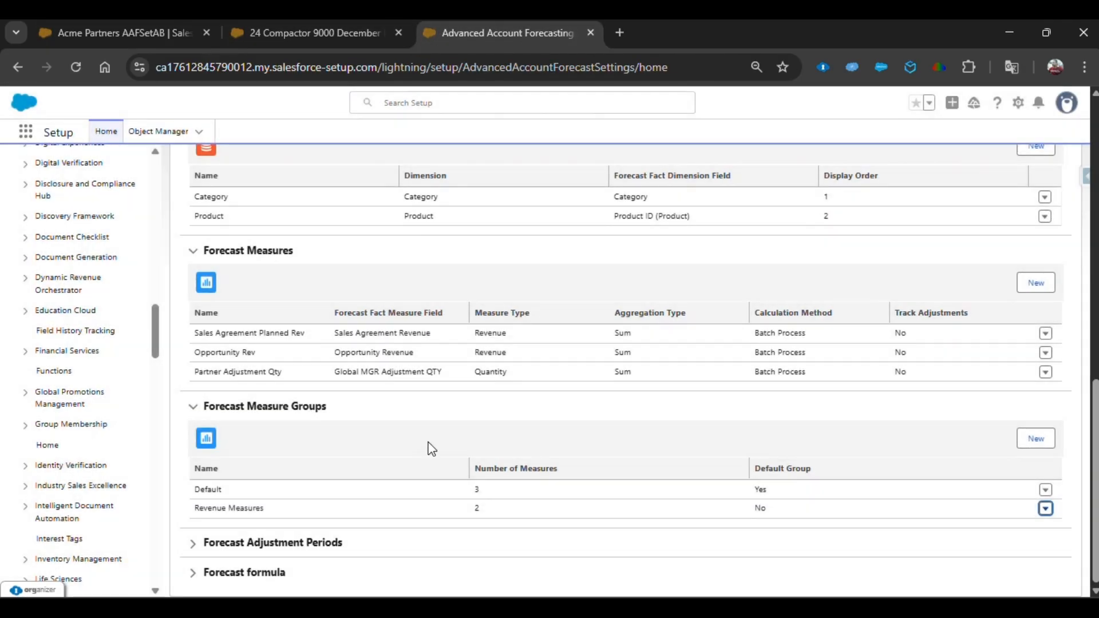
- Expand Forecast Adjustment Periods and Forecast formula in Setup, and compare the formulas with the forecasted rows of the Acme Partners grid
{"action": "left_click", "coordinate": [323, 542]}
{"action": "scroll", "coordinate": [387, 506], "scroll_direction": "down", "scroll_amount": 2}
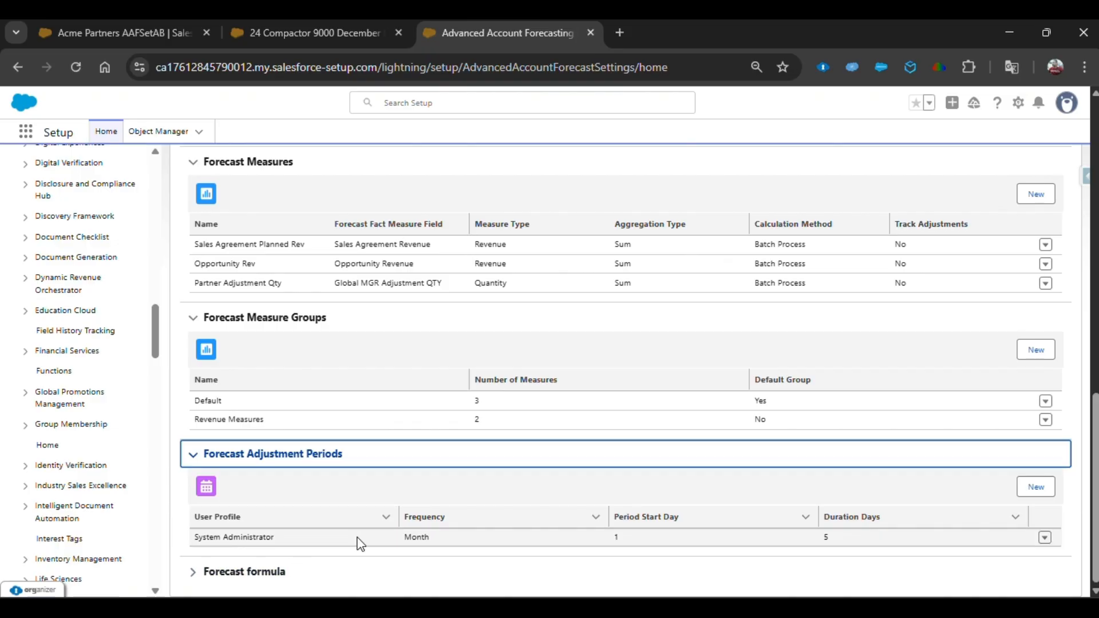
{"action": "left_click", "coordinate": [285, 577]}
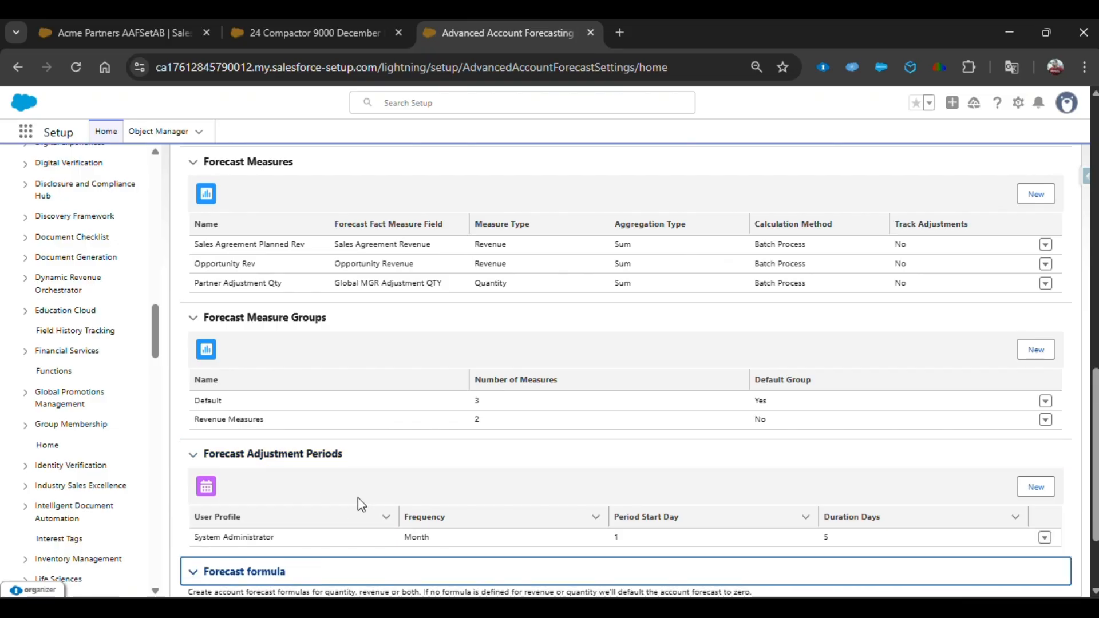
{"action": "scroll", "coordinate": [372, 501], "scroll_direction": "down", "scroll_amount": 2}
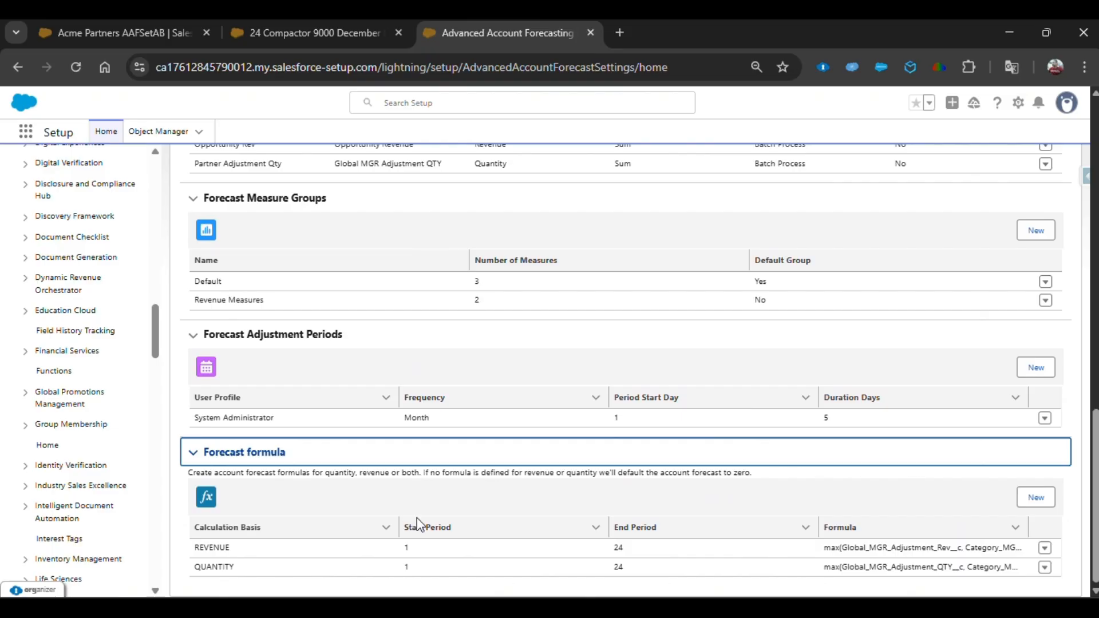
{"action": "left_click", "coordinate": [151, 35]}
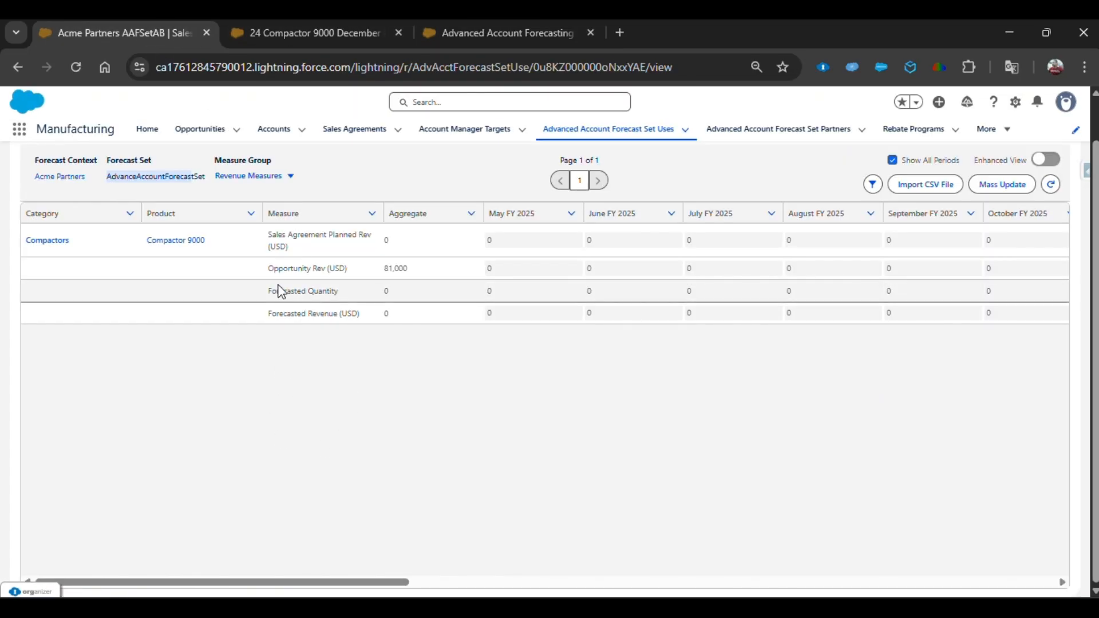
{"action": "left_click", "coordinate": [436, 36]}
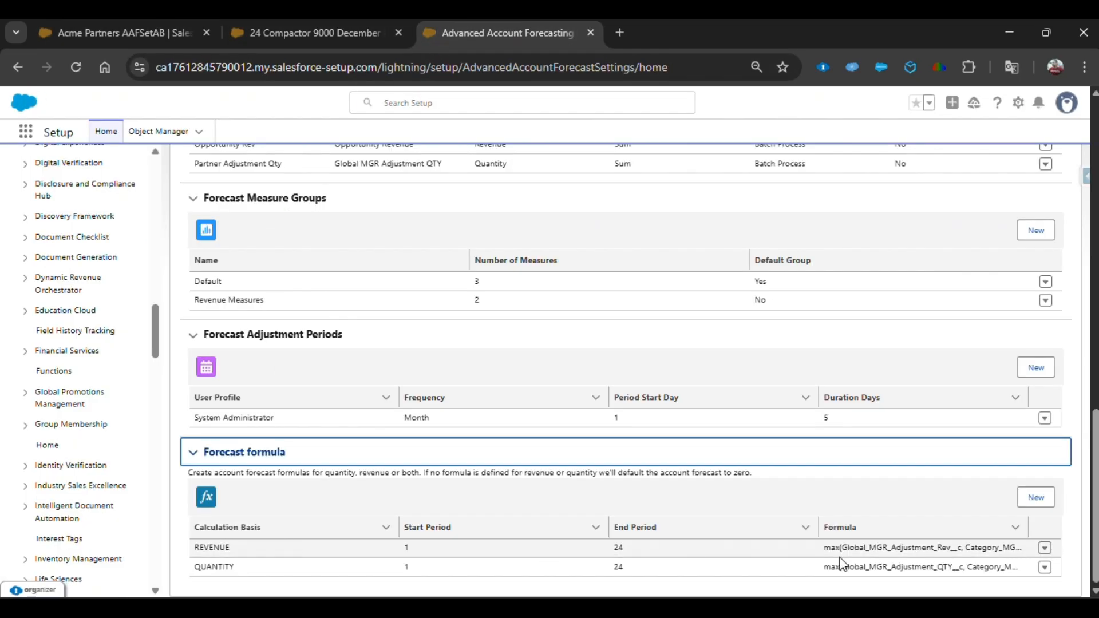
- Inspect the REVENUE forecast formula's period range and expression, and close it without saving
{"action": "left_click", "coordinate": [1046, 550]}
{"action": "left_click", "coordinate": [1024, 560]}
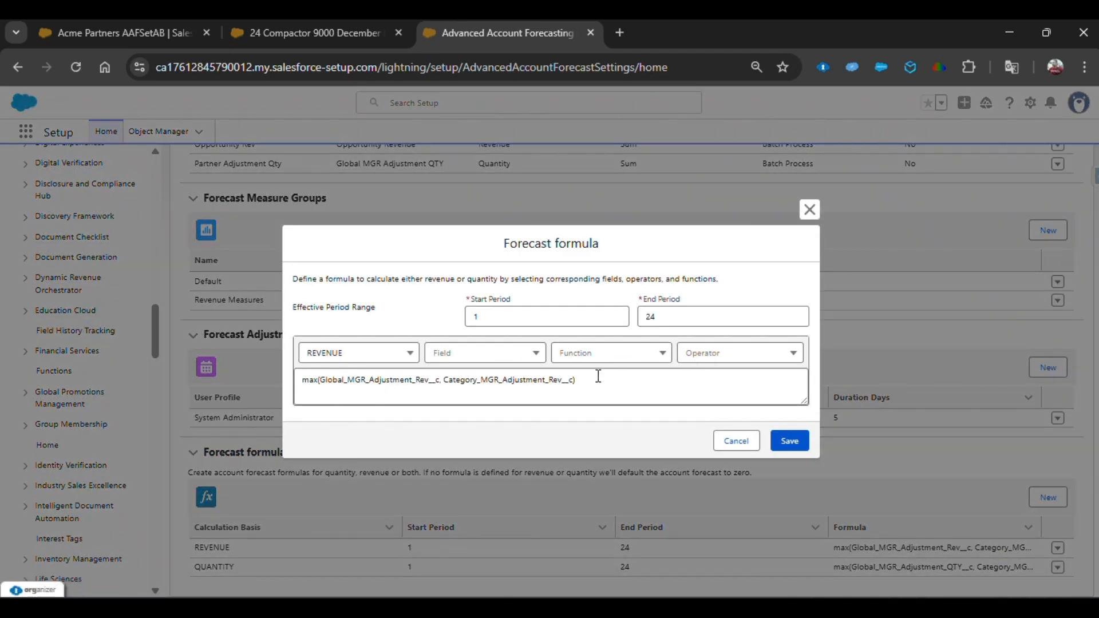
{"action": "left_click", "coordinate": [574, 380]}
{"action": "type", "text": ")"}
{"action": "left_click", "coordinate": [735, 442]}
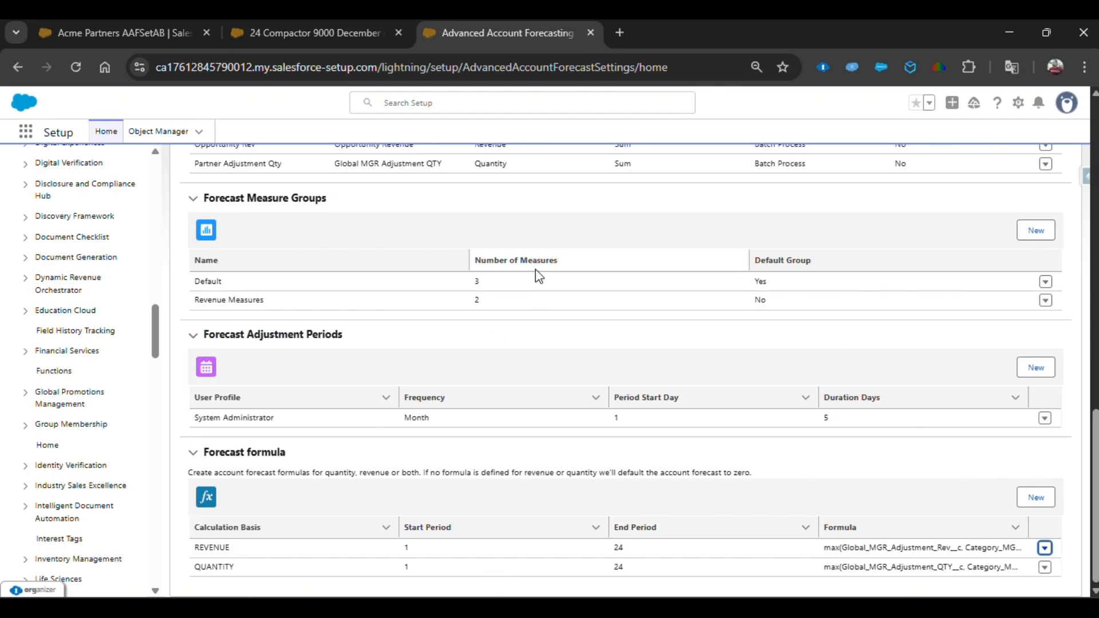
- Inspect the QUANTITY forecast formula's period range and expression, and close it without saving
{"action": "left_click", "coordinate": [1044, 570]}
{"action": "left_click", "coordinate": [1045, 567]}
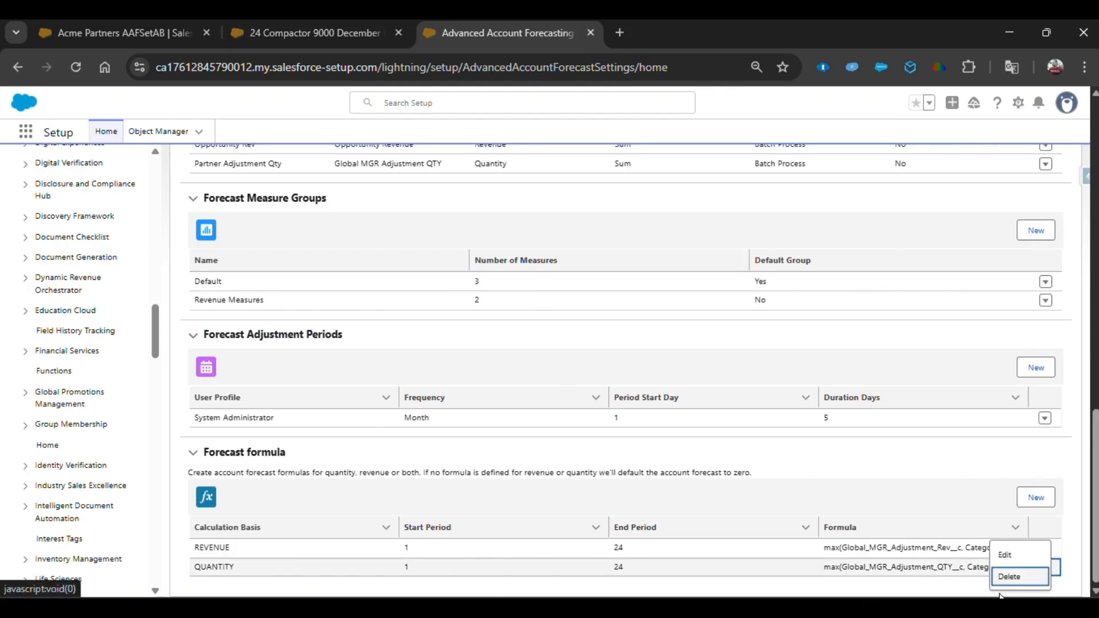
{"action": "left_click", "coordinate": [1004, 557]}
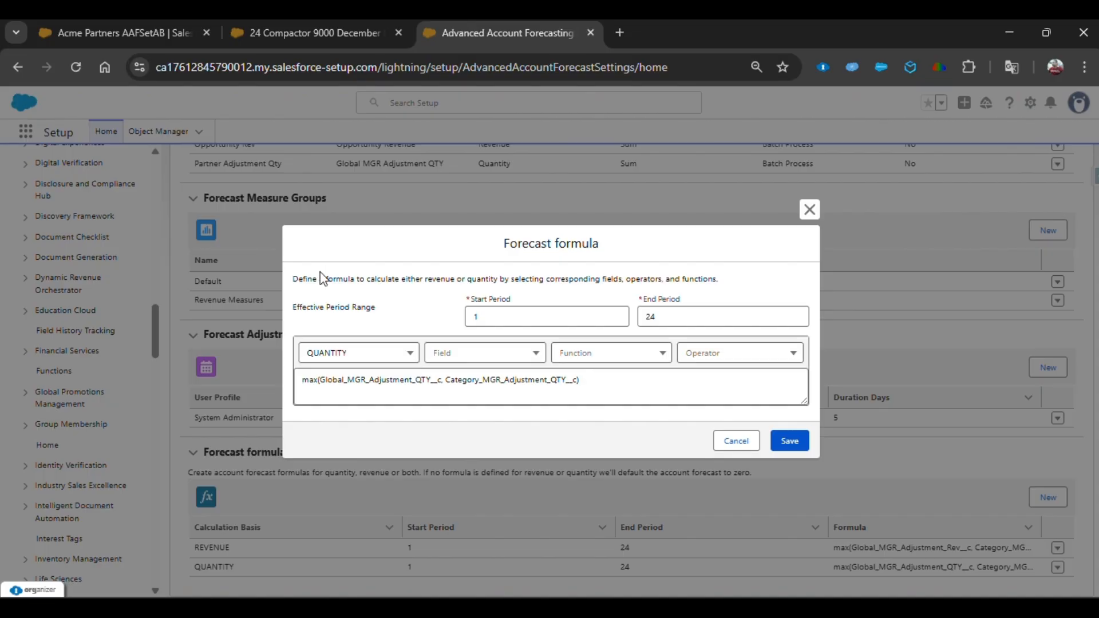
{"action": "left_click", "coordinate": [582, 380]}
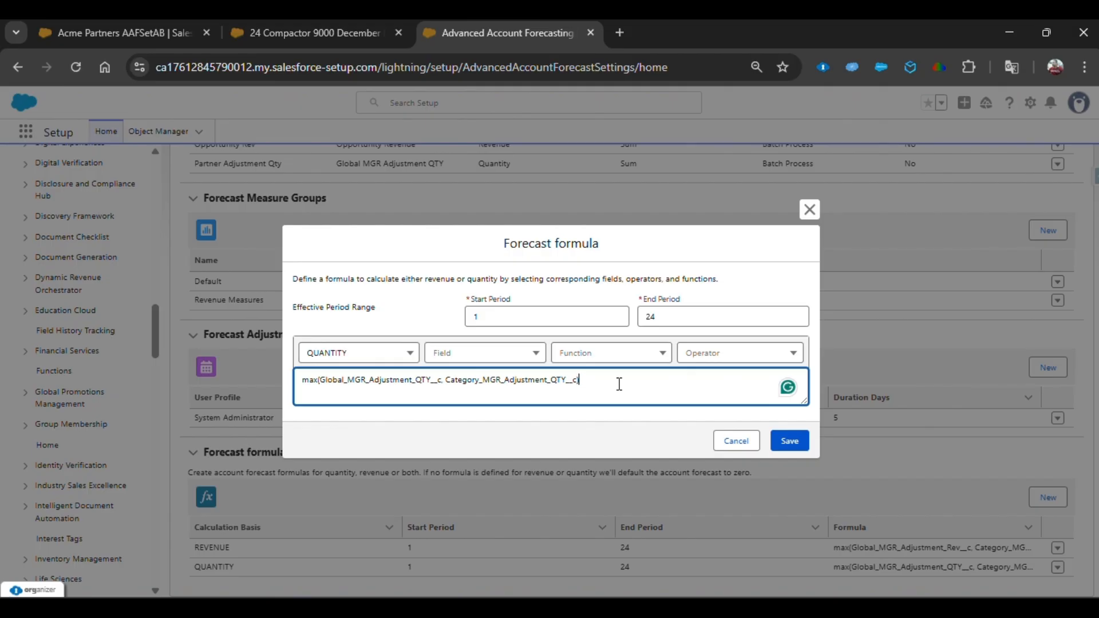
{"action": "left_click", "coordinate": [809, 209]}
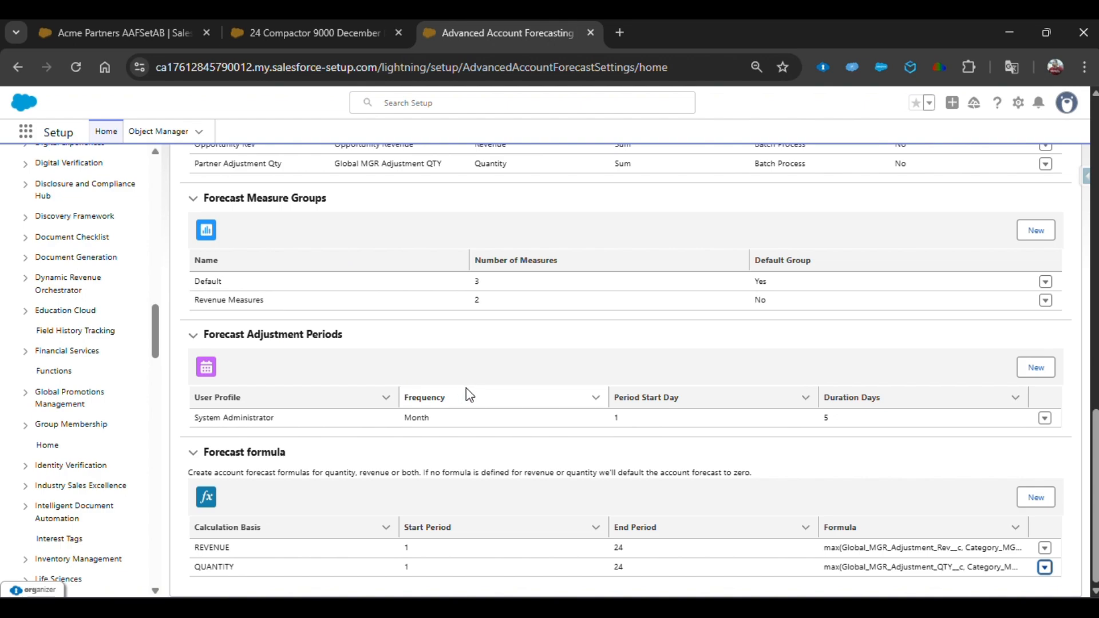
- Return to the list of forecast sets and activate AdvanceAccountForecastSet
{"action": "scroll", "coordinate": [468, 389], "scroll_direction": "up", "scroll_amount": 4}
{"action": "scroll", "coordinate": [471, 378], "scroll_direction": "up", "scroll_amount": 3}
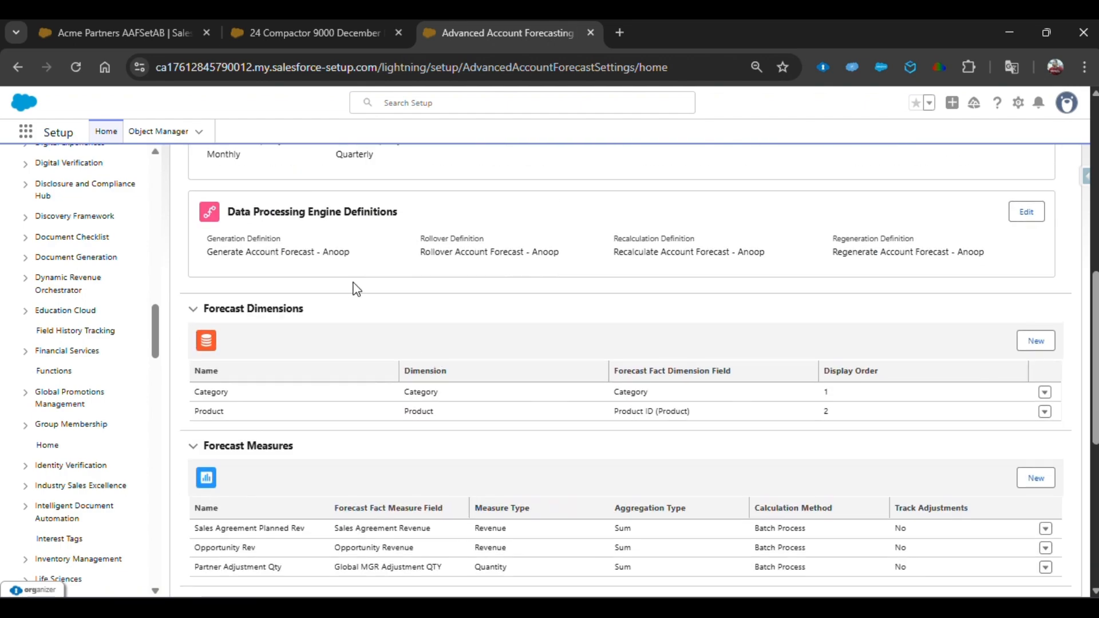
{"action": "scroll", "coordinate": [389, 314], "scroll_direction": "up", "scroll_amount": 4}
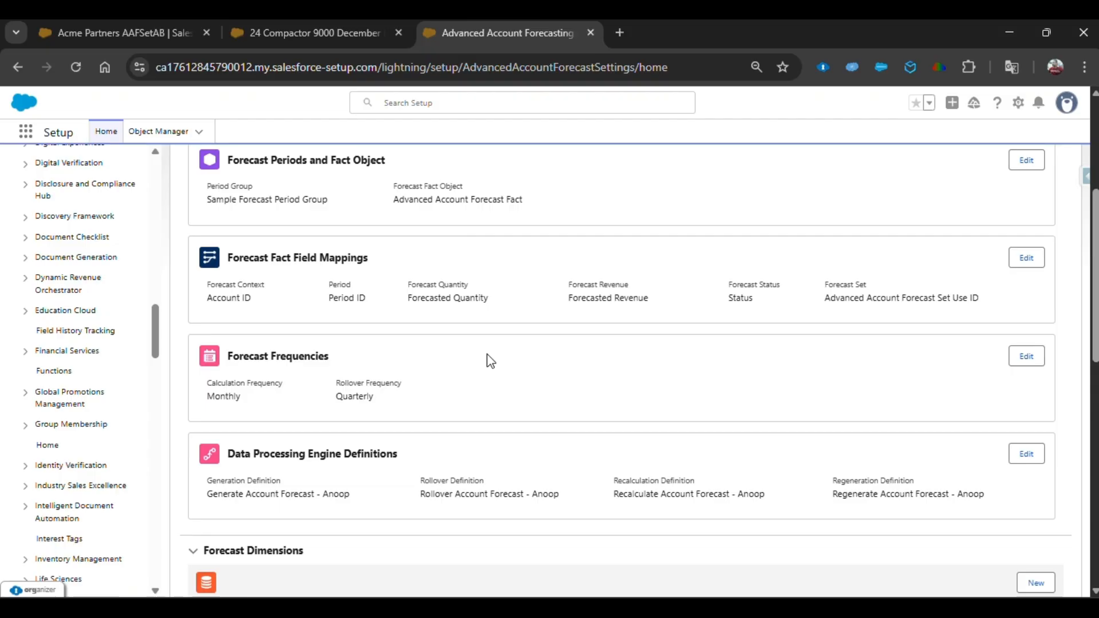
{"action": "scroll", "coordinate": [481, 363], "scroll_direction": "up", "scroll_amount": 3}
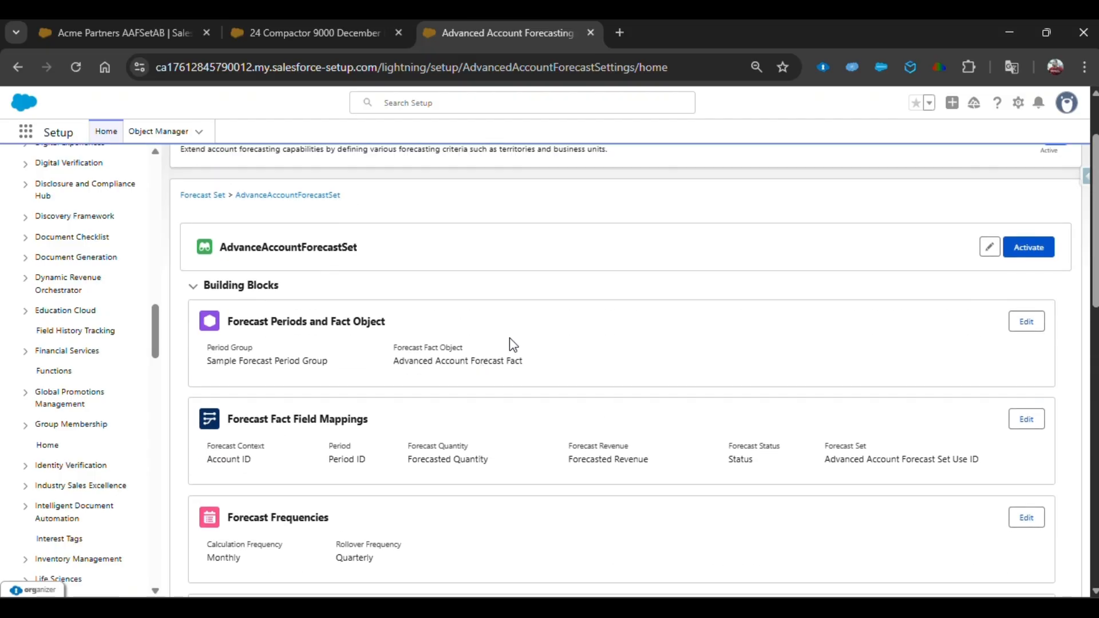
{"action": "left_click", "coordinate": [201, 196]}
{"action": "scroll", "coordinate": [511, 338], "scroll_direction": "down", "scroll_amount": 4}
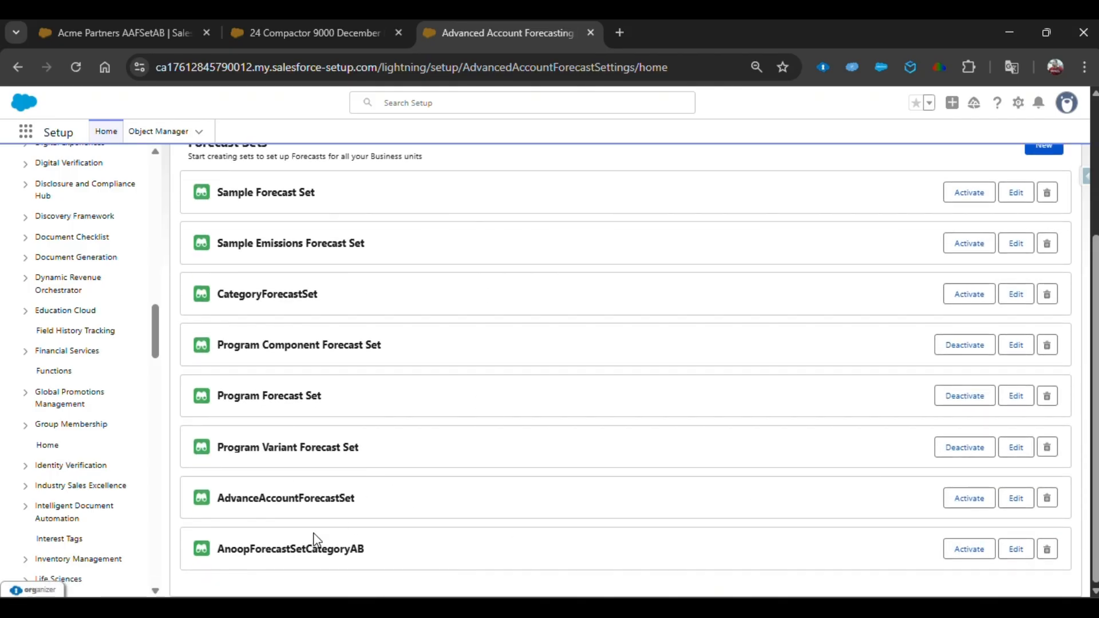
{"action": "left_click", "coordinate": [984, 503]}
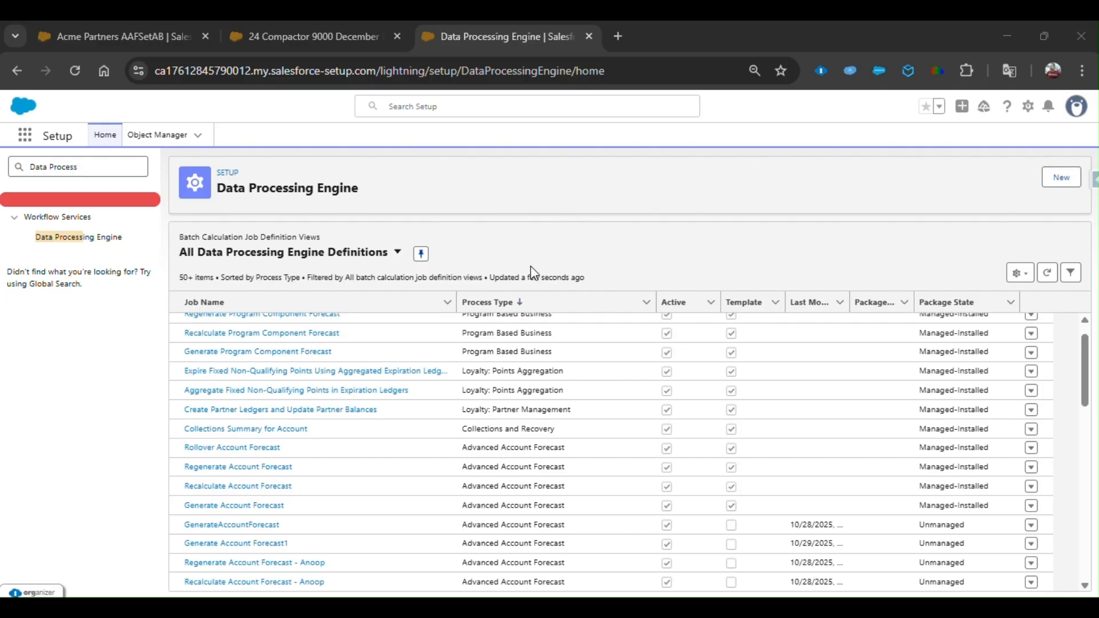
- Open the Generate Account Forecast1 definition from the Data Processing Engine list in the builder, allowing its pop-up
{"action": "scroll", "coordinate": [667, 321], "scroll_direction": "down", "scroll_amount": 3}
{"action": "scroll", "coordinate": [619, 435], "scroll_direction": "up", "scroll_amount": 2}
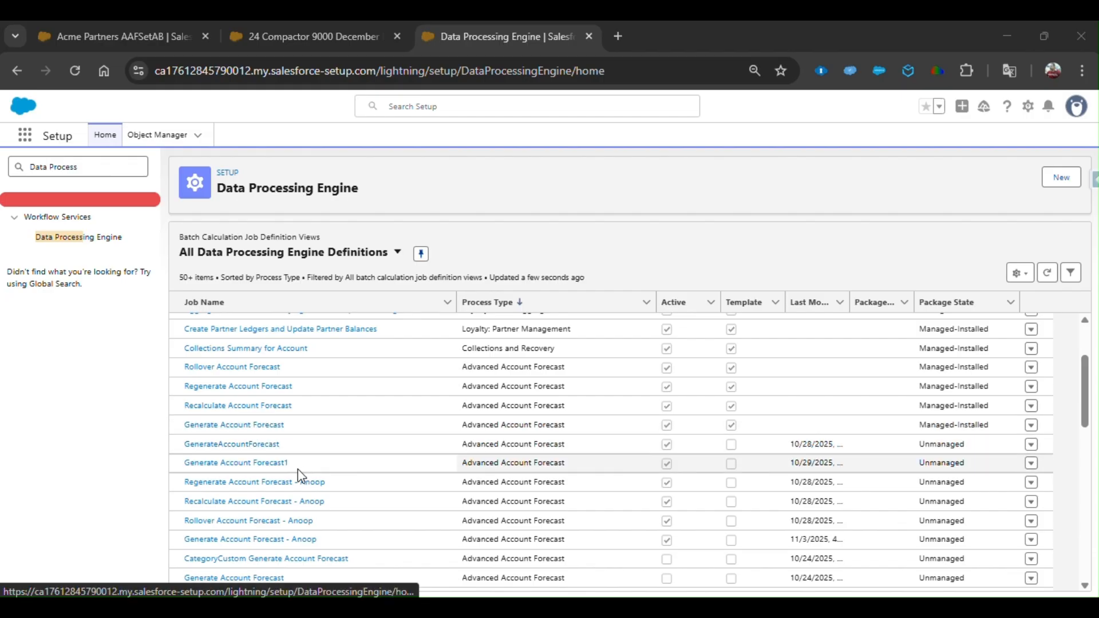
{"action": "left_click", "coordinate": [260, 466]}
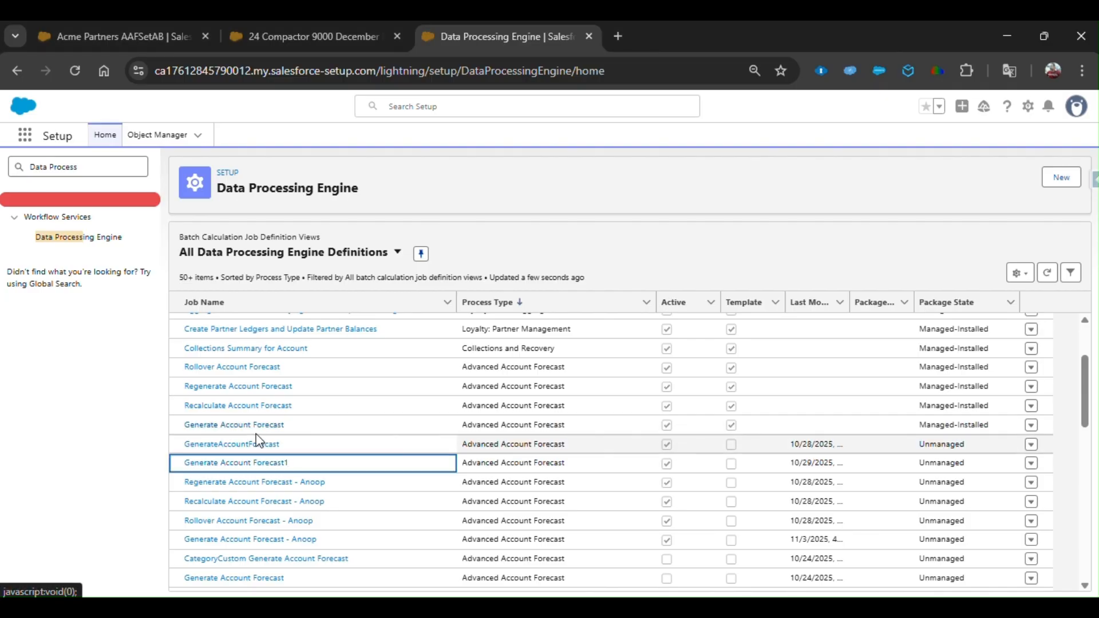
{"action": "left_click", "coordinate": [265, 467]}
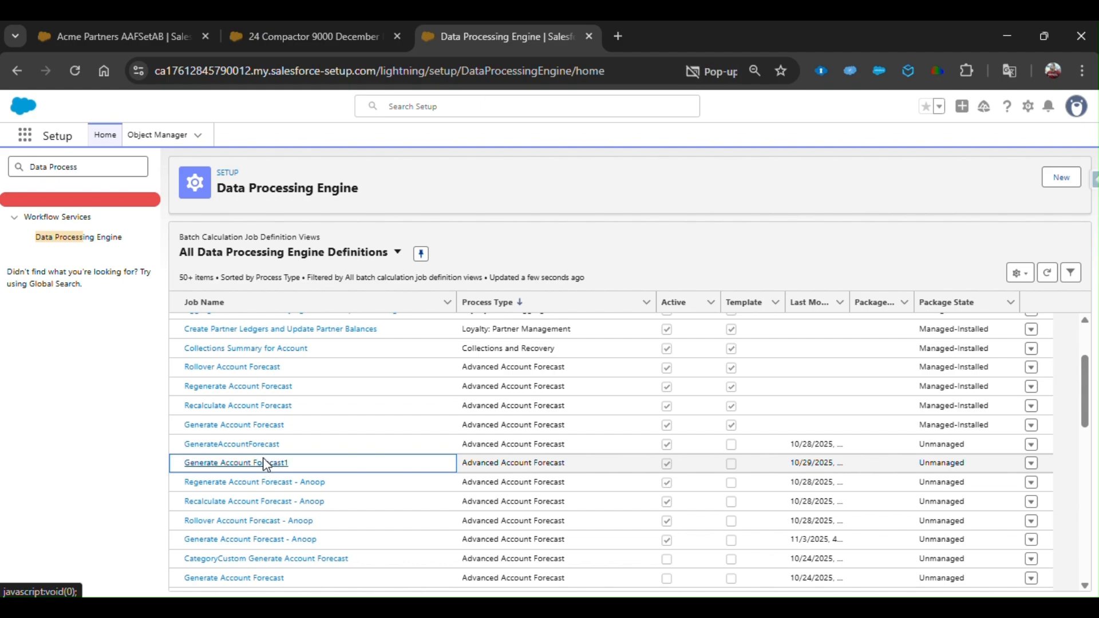
{"action": "left_click", "coordinate": [726, 385]}
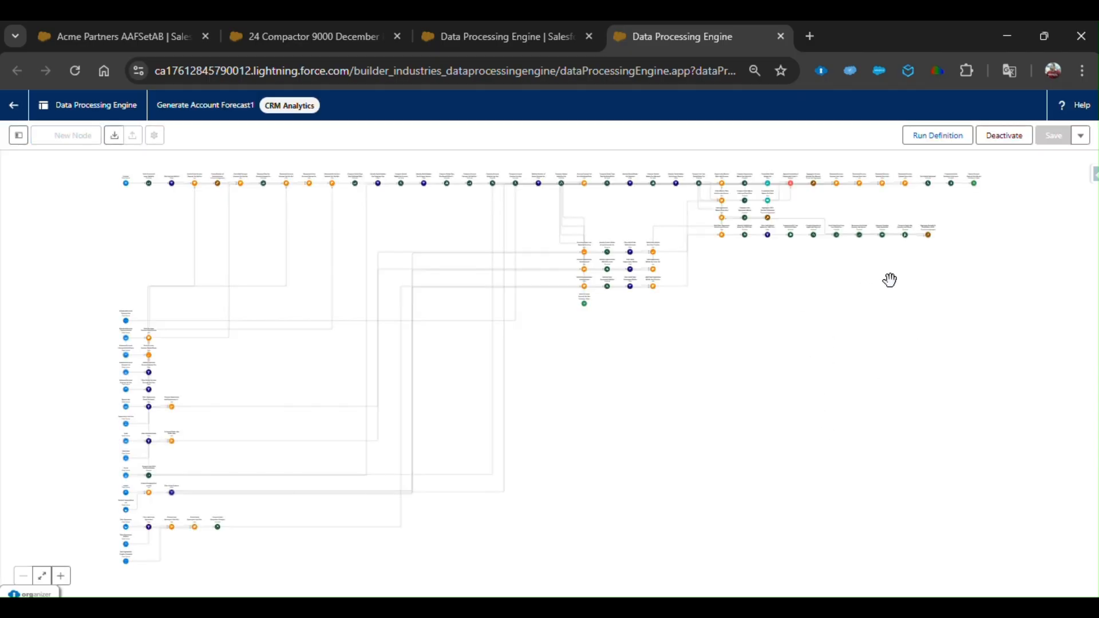
- Start a run of the definition with the debug modes Save Recipe and its Output Records and Save Count of Node Records
{"action": "left_click", "coordinate": [936, 142]}
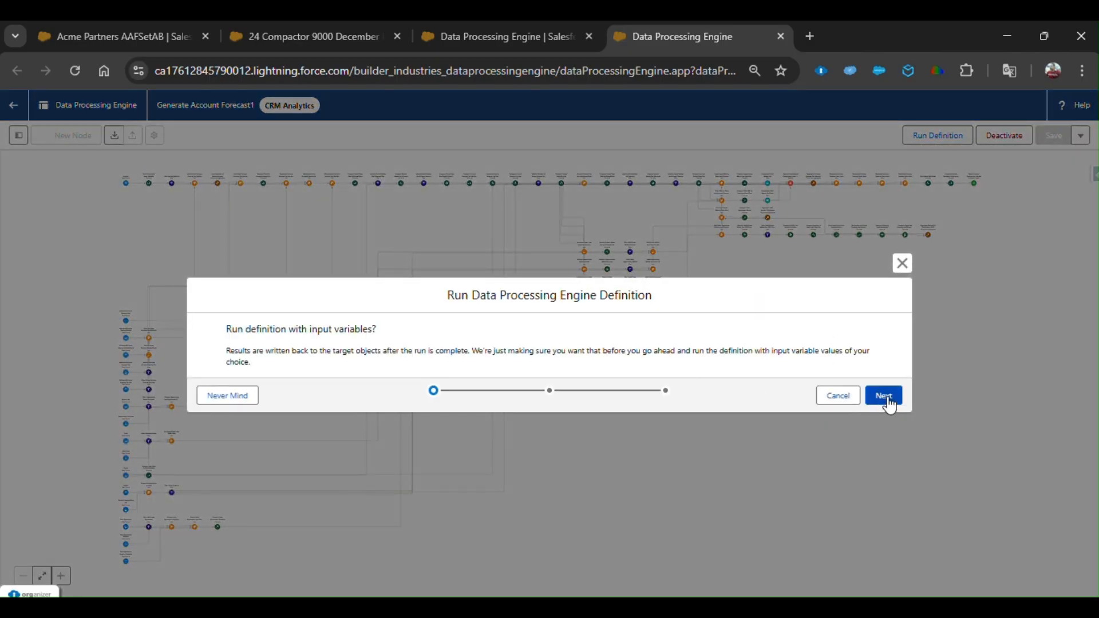
{"action": "left_click", "coordinate": [886, 399]}
{"action": "left_click", "coordinate": [434, 297]}
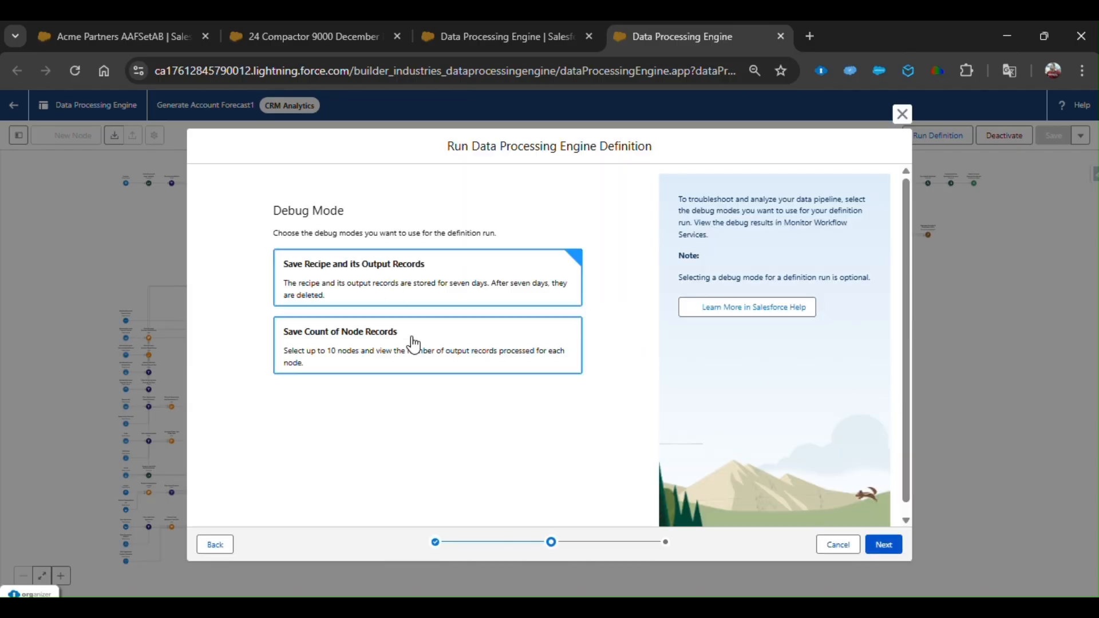
{"action": "left_click", "coordinate": [410, 343]}
{"action": "left_click", "coordinate": [886, 546]}
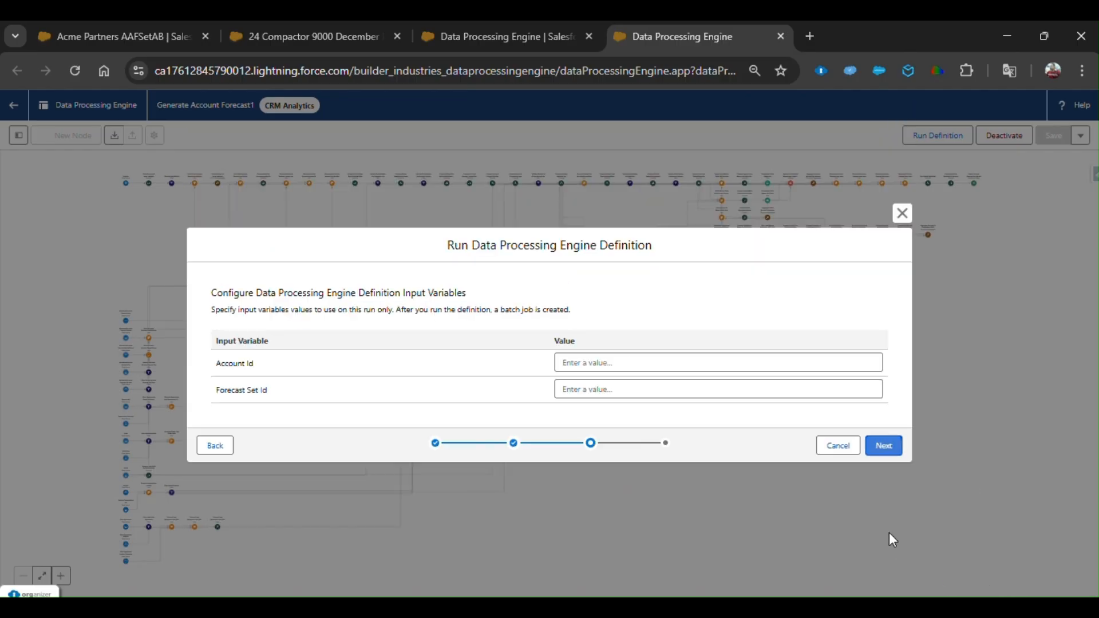
- Fill in the run's input variables with the account's record ID as Account Id and 0niKZ000000wlevYAA as Forecast Set Id
{"action": "left_click", "coordinate": [560, 365]}
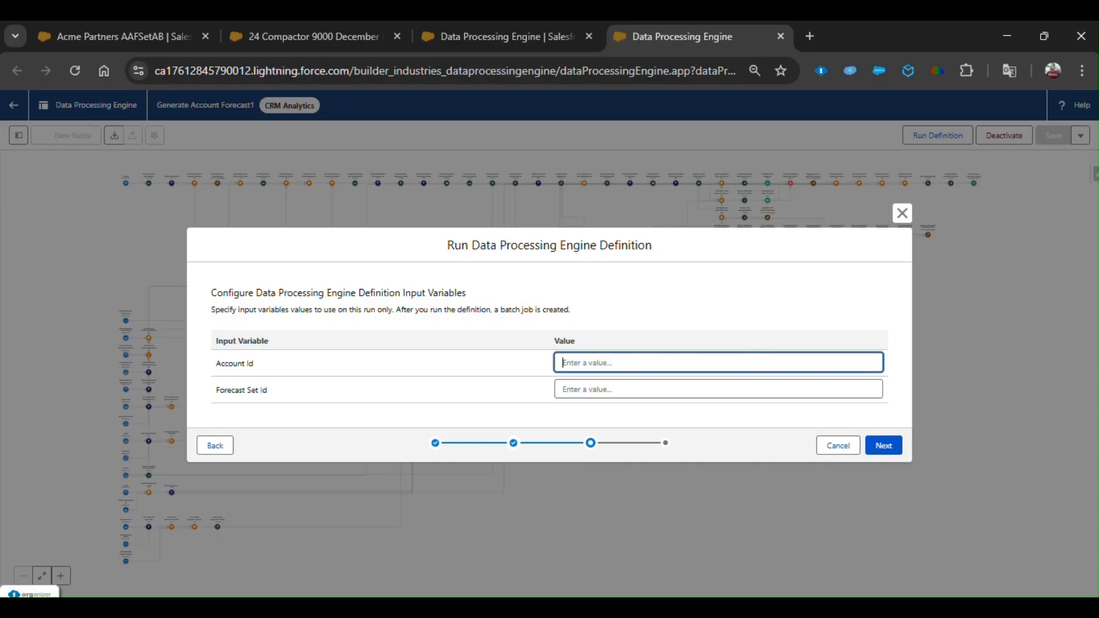
{"action": "key", "text": "alt+Tab"}
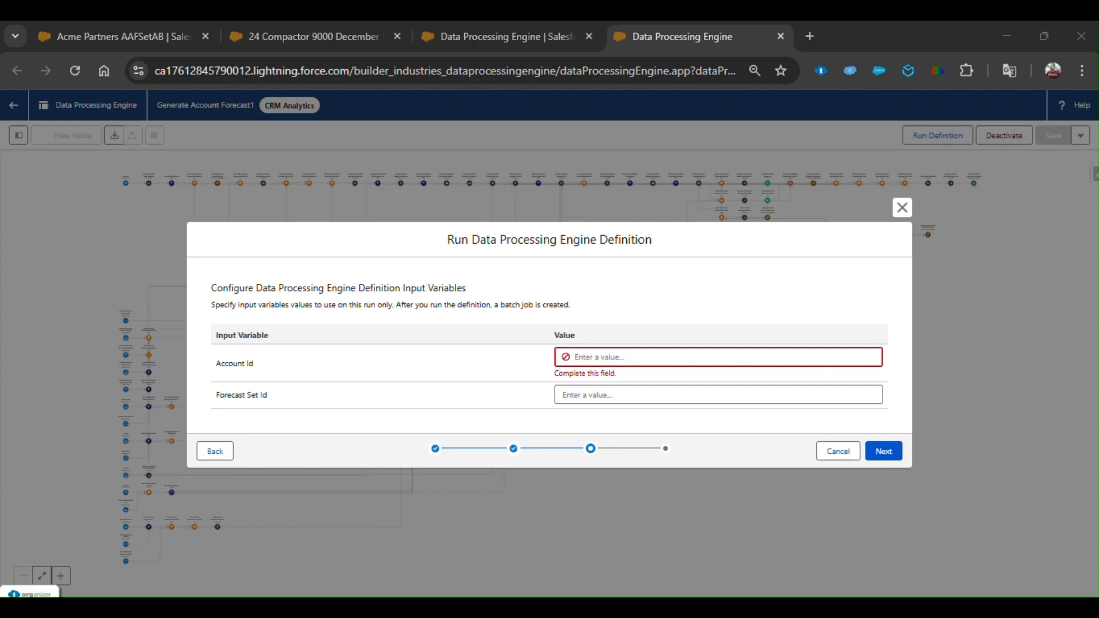
{"action": "left_click", "coordinate": [574, 357]}
{"action": "type", "text": "001KZ00000Jw7HtYAJ"}
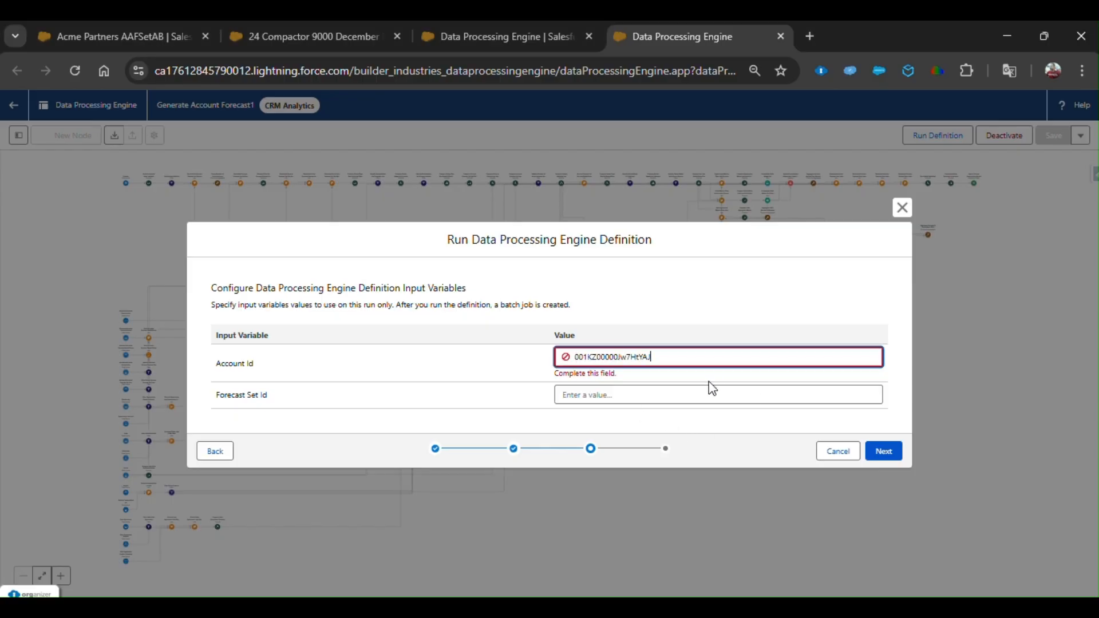
{"action": "left_click", "coordinate": [609, 390]}
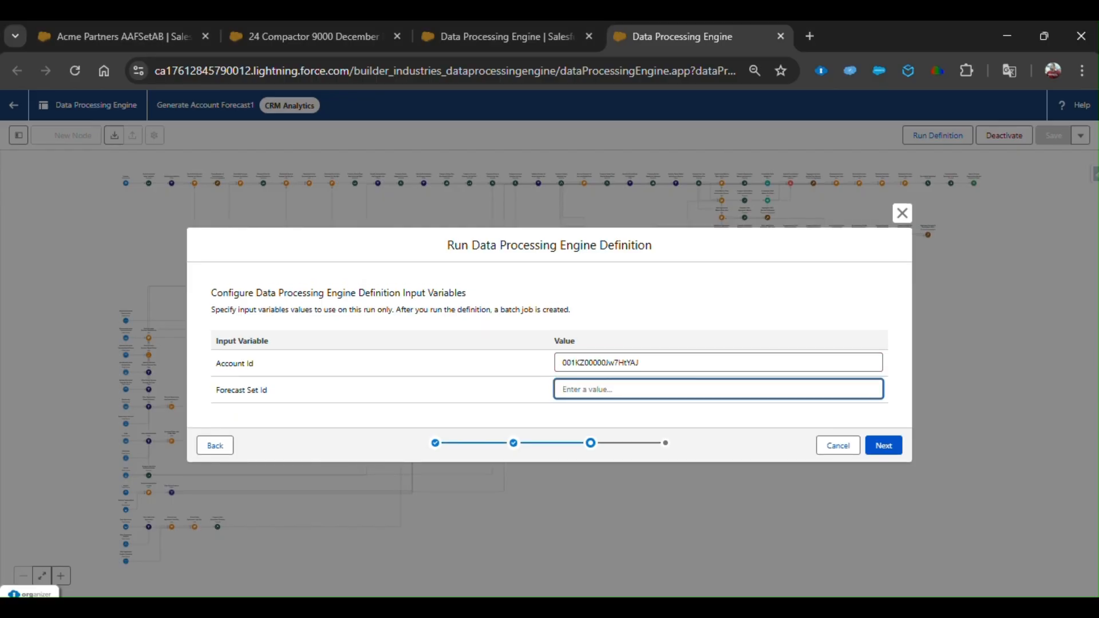
{"action": "key", "text": "alt+Tab"}
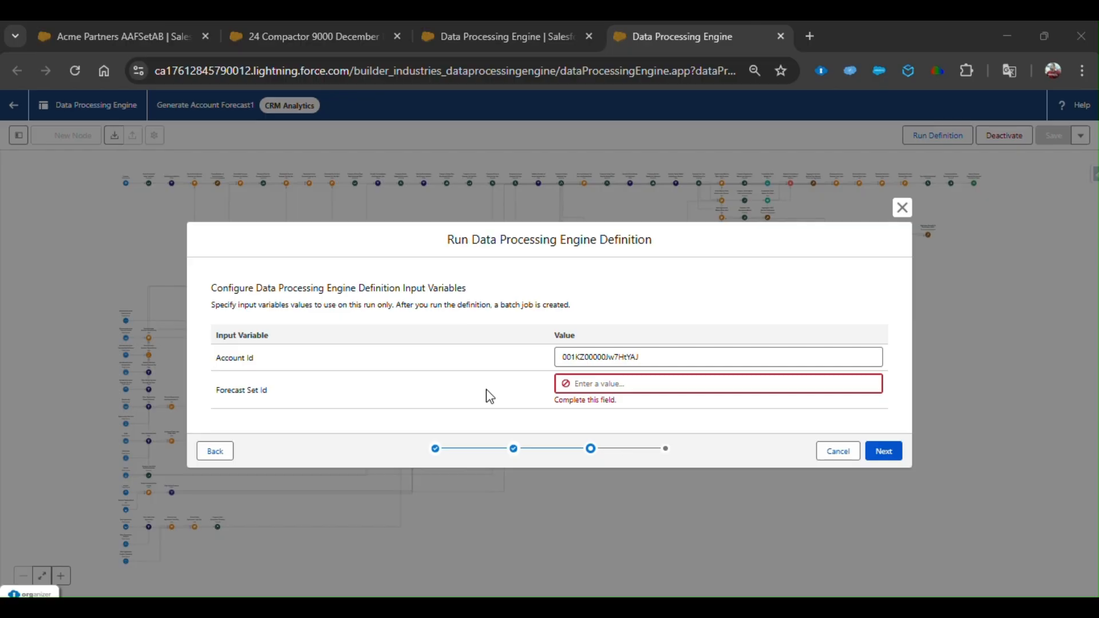
{"action": "left_click", "coordinate": [584, 390]}
{"action": "type", "text": "0niKZ000000wlevYAA"}
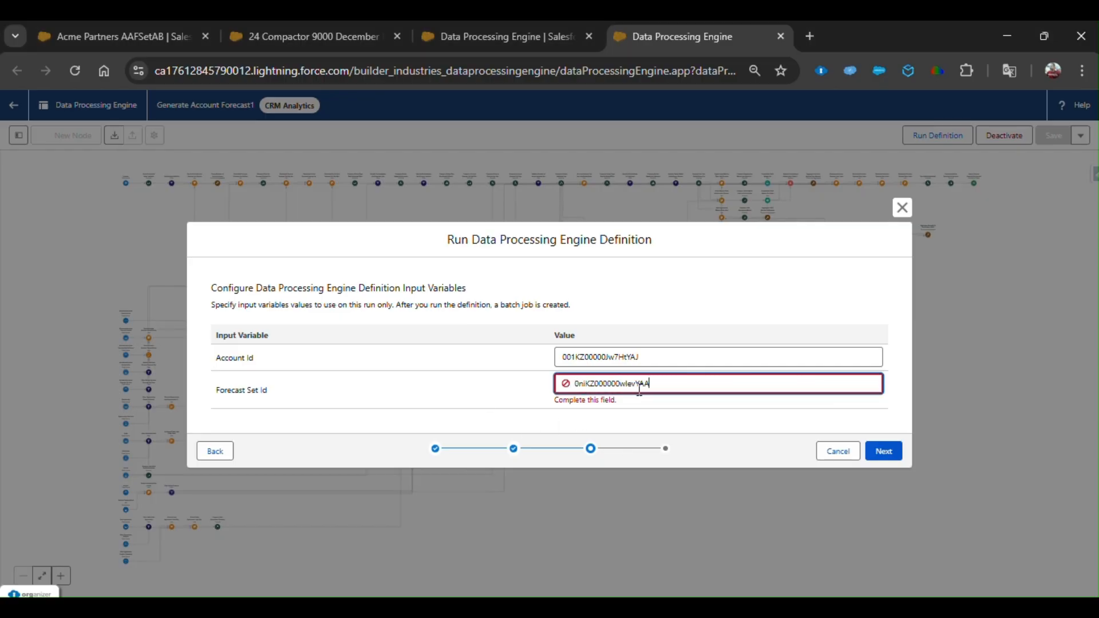
- Review the Acme Partners forecast grid, then return to the Advanced Account Forecast Facts list and examine the records for Acme Partners AAFSetAB
{"action": "left_click", "coordinate": [63, 44]}
{"action": "left_click", "coordinate": [433, 42]}
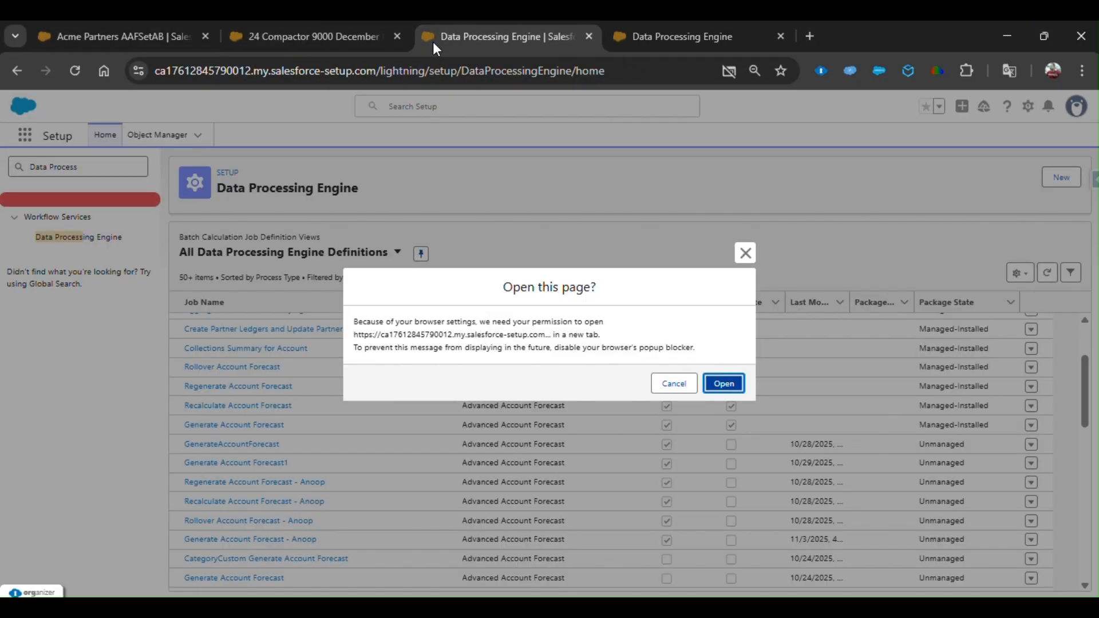
{"action": "left_click", "coordinate": [91, 171]}
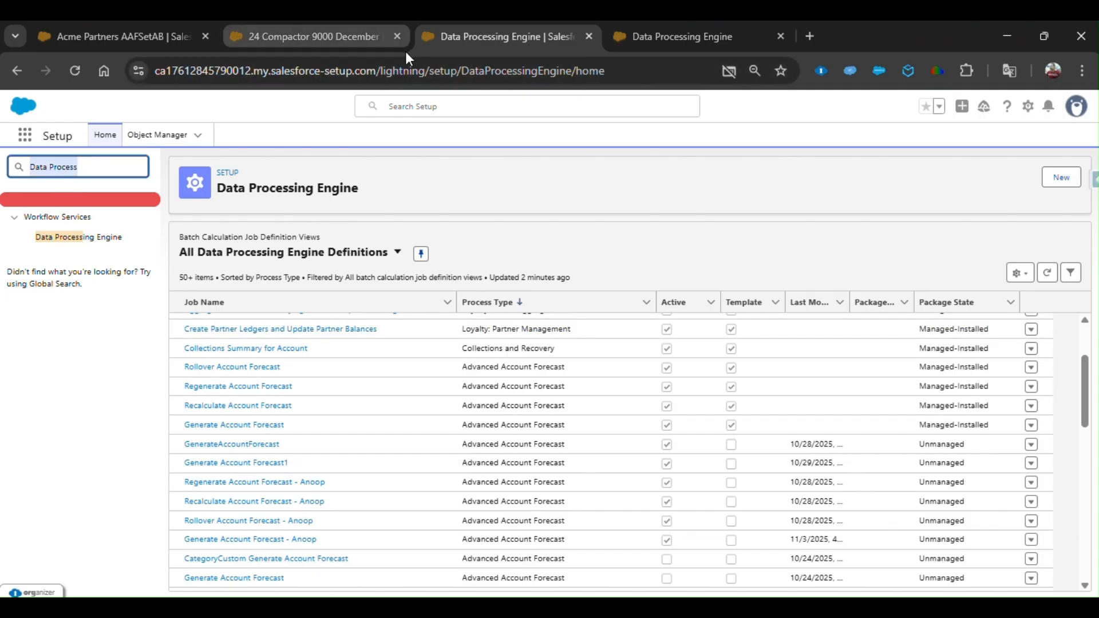
{"action": "left_click", "coordinate": [115, 36]}
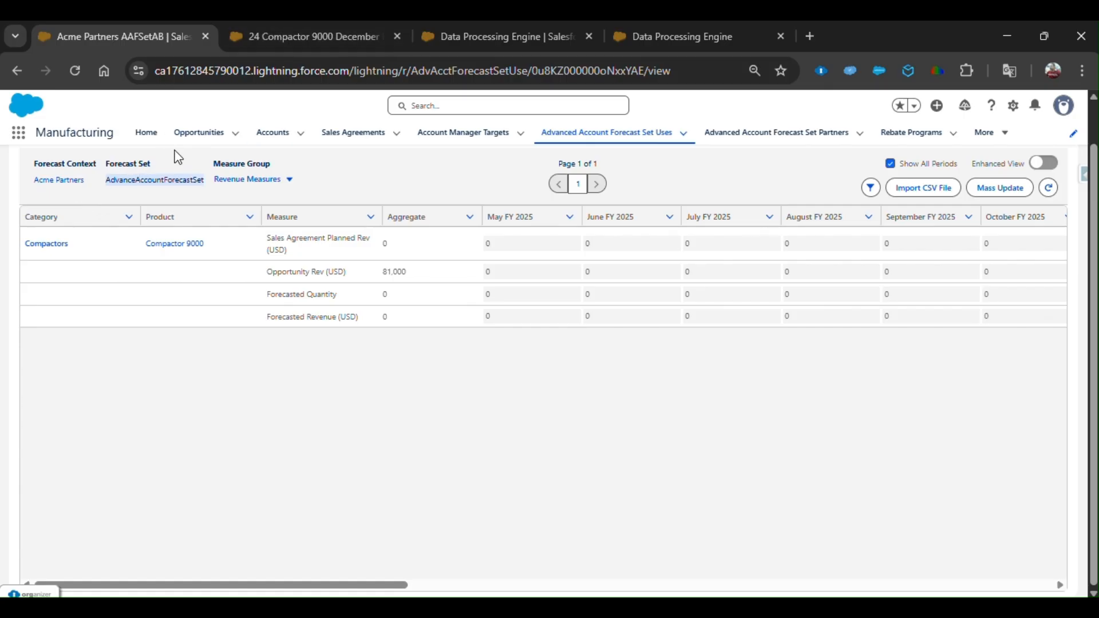
{"action": "left_click", "coordinate": [270, 41]}
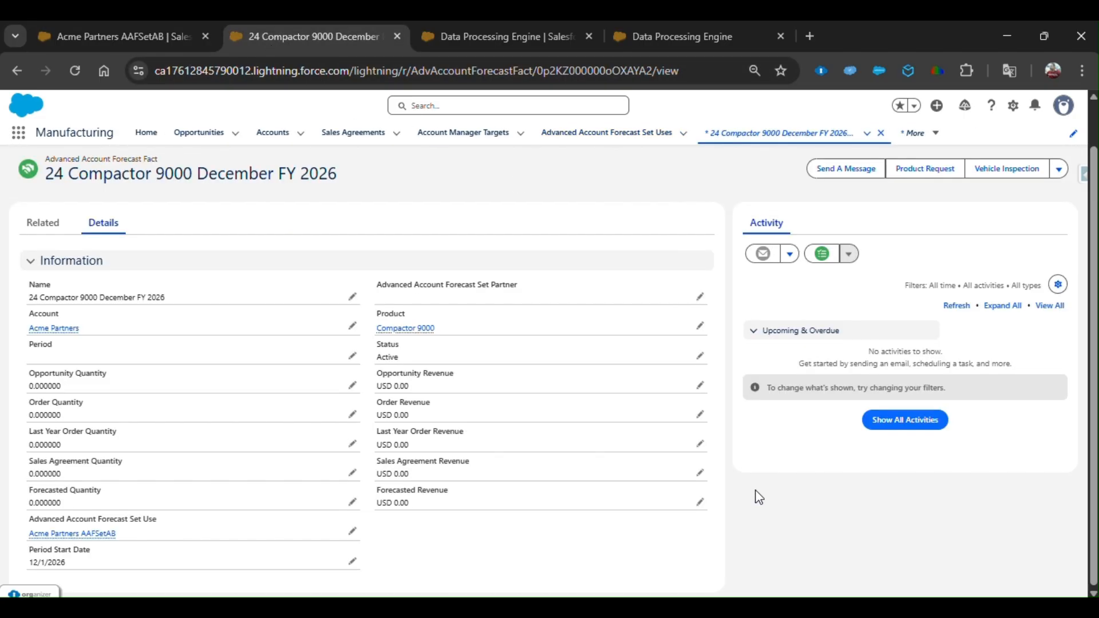
{"action": "left_click", "coordinate": [767, 134]}
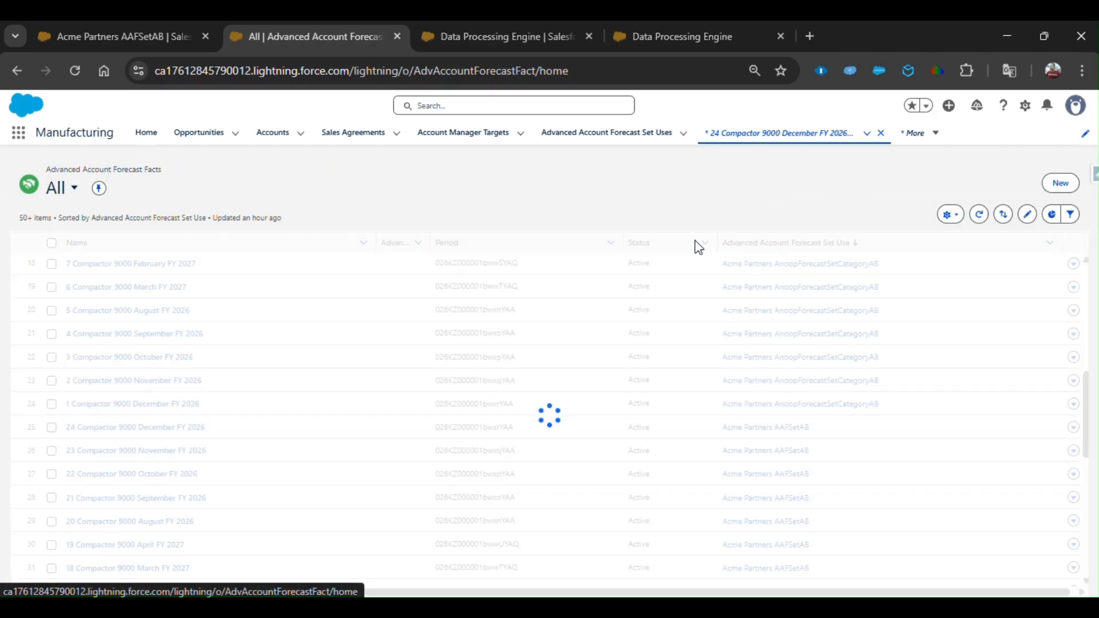
{"action": "scroll", "coordinate": [847, 472], "scroll_direction": "down", "scroll_amount": 8}
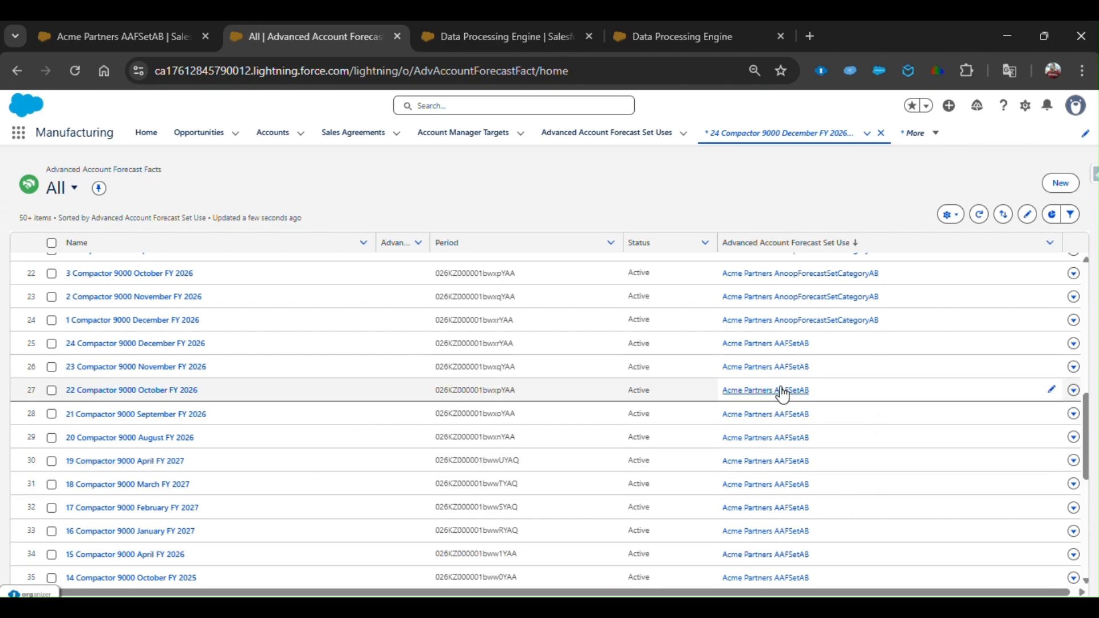
{"action": "left_click", "coordinate": [354, 69]}
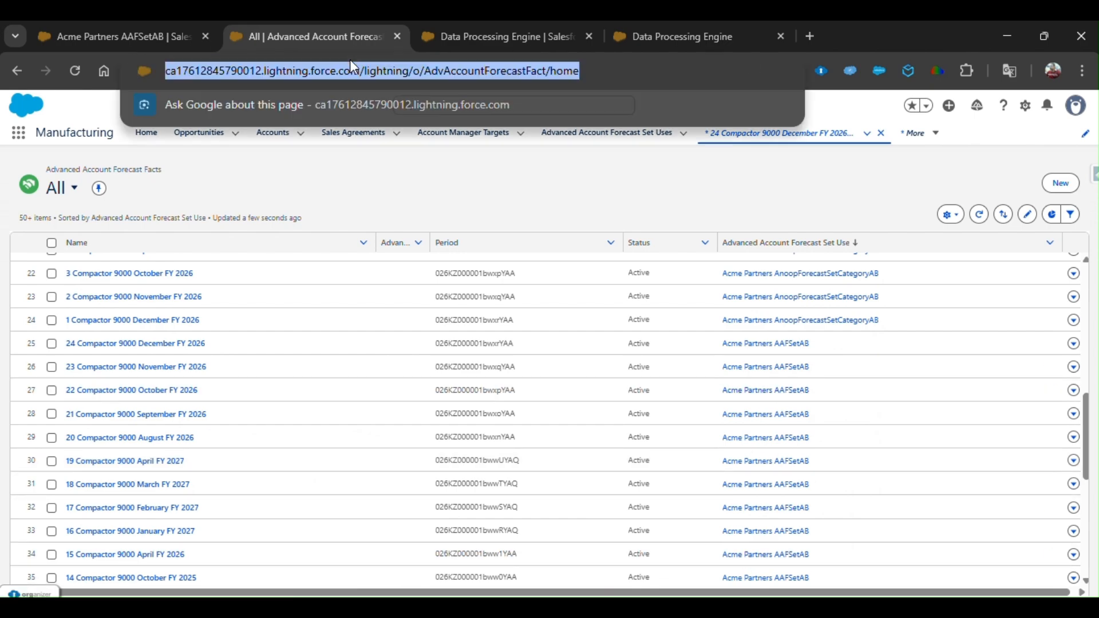
{"action": "left_click", "coordinate": [435, 33]}
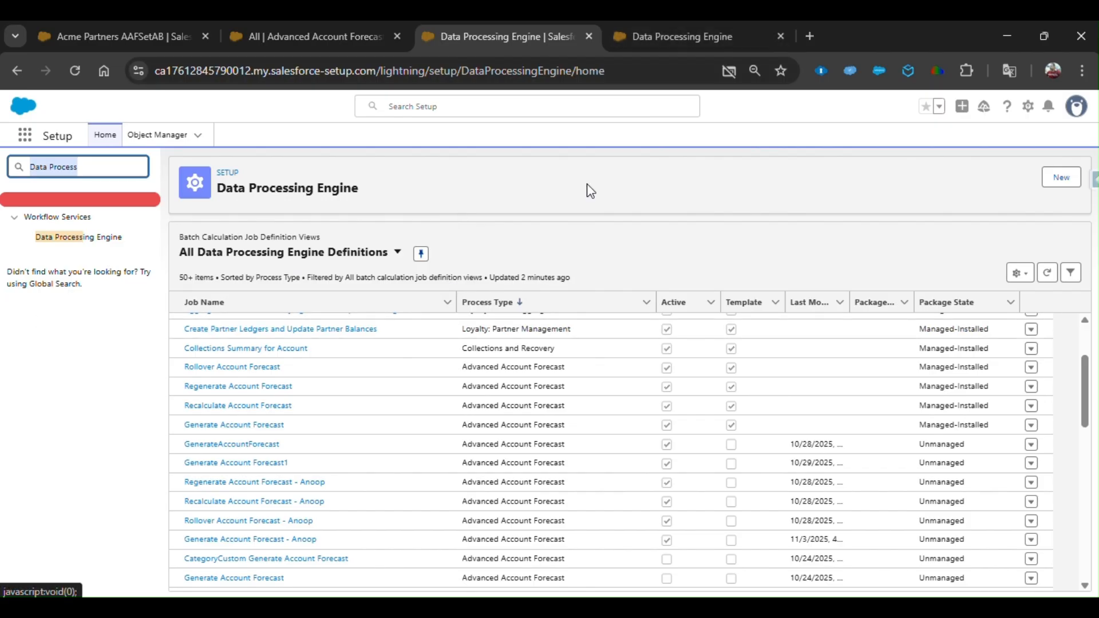
- Continue the Generate Account Forecast1 run with the entered input variables, select all listed nodes for record counts, and run the definition
{"action": "left_click", "coordinate": [668, 38]}
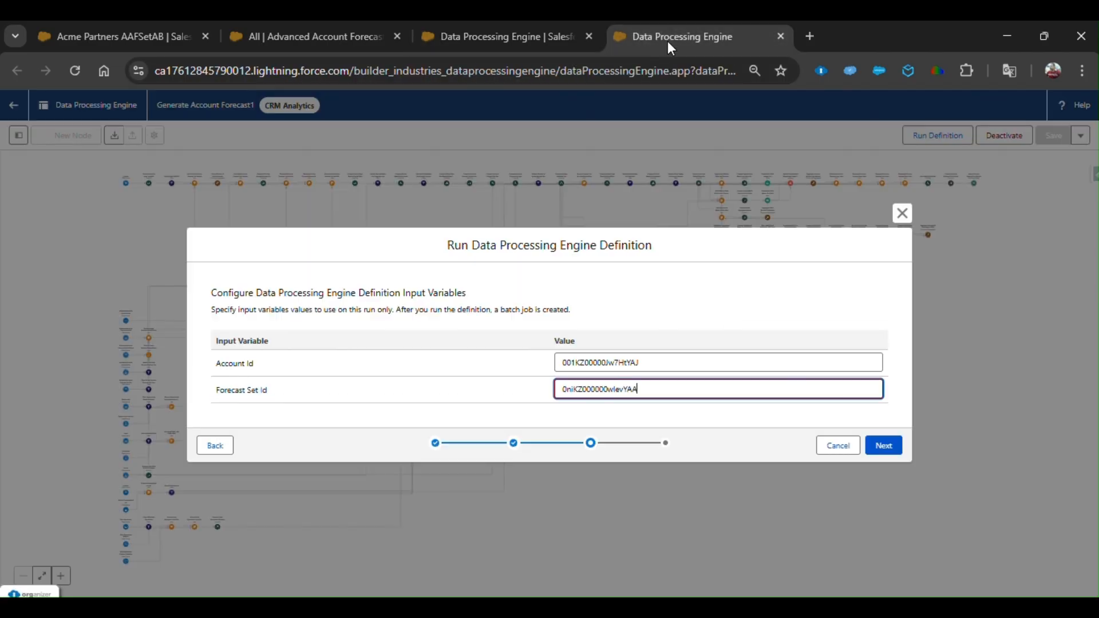
{"action": "left_click", "coordinate": [885, 449]}
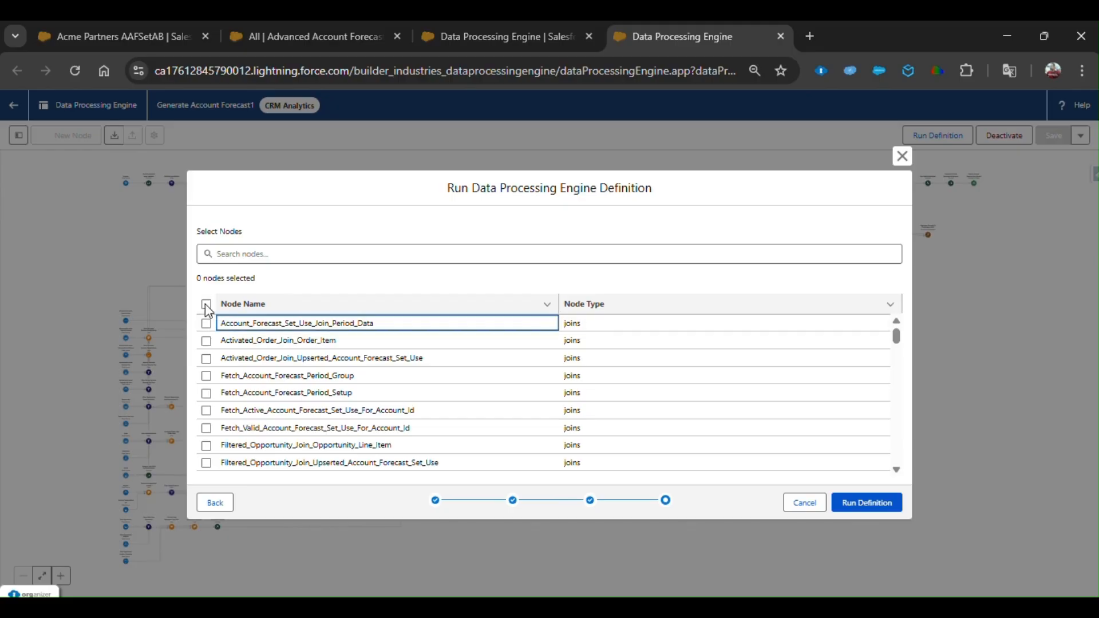
{"action": "left_click", "coordinate": [206, 305]}
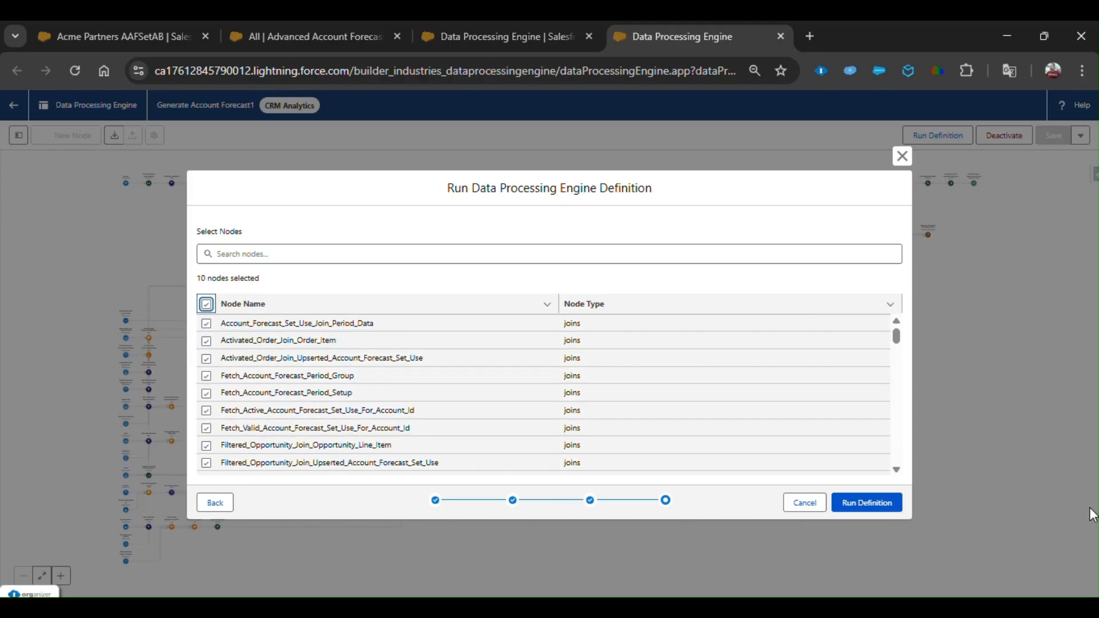
{"action": "left_click", "coordinate": [876, 506]}
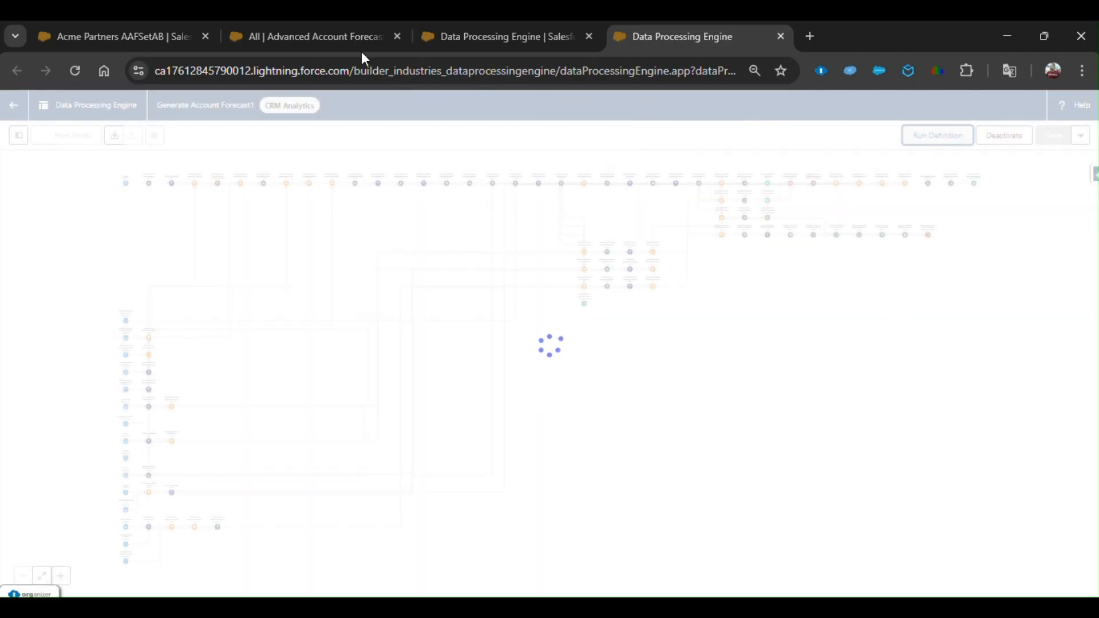
- Search Setup for "monitor" and open Monitor Workflow Services in a separate browser tab placed after the Data Processing Engine builder
{"action": "left_click", "coordinate": [267, 35]}
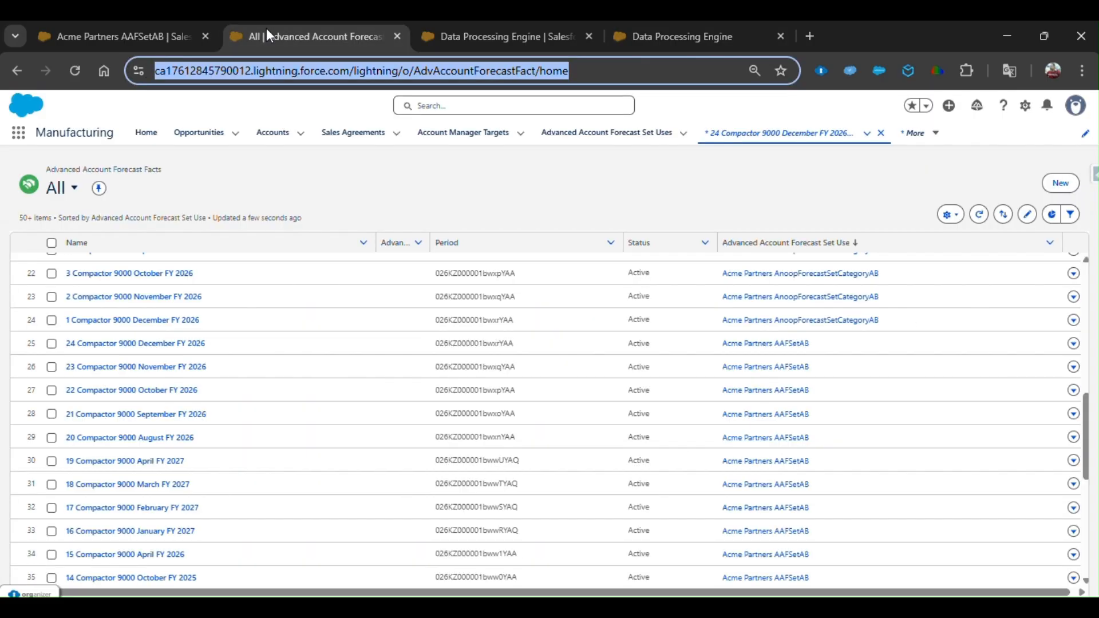
{"action": "left_click", "coordinate": [424, 35]}
{"action": "type", "text": "m"}
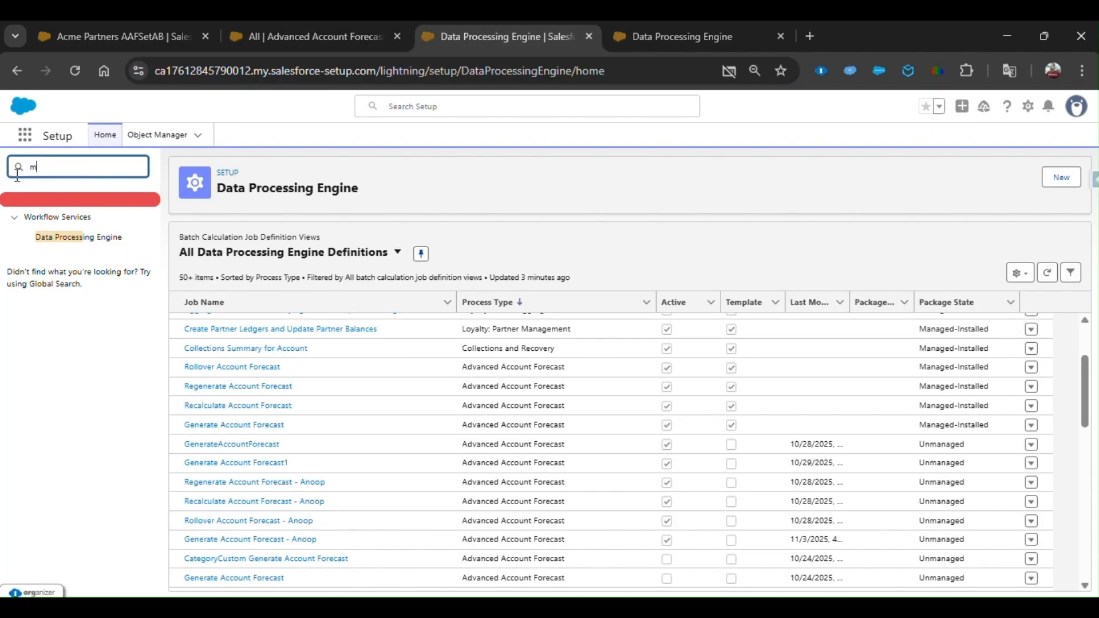
{"action": "type", "text": "onitor"}
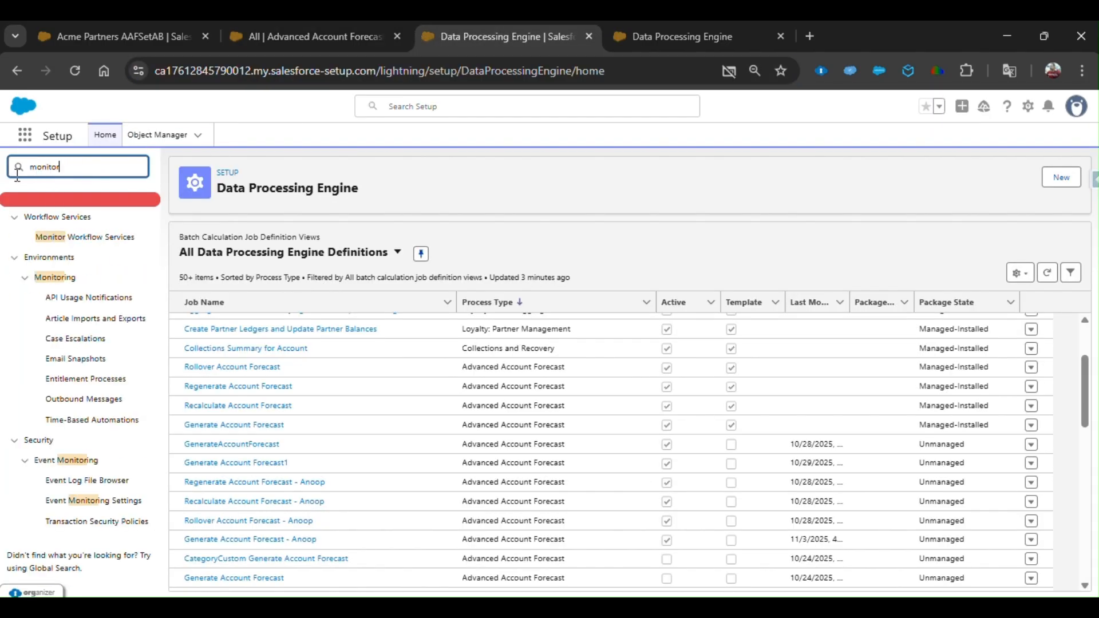
{"action": "left_click", "coordinate": [84, 237], "text": "ctrl"}
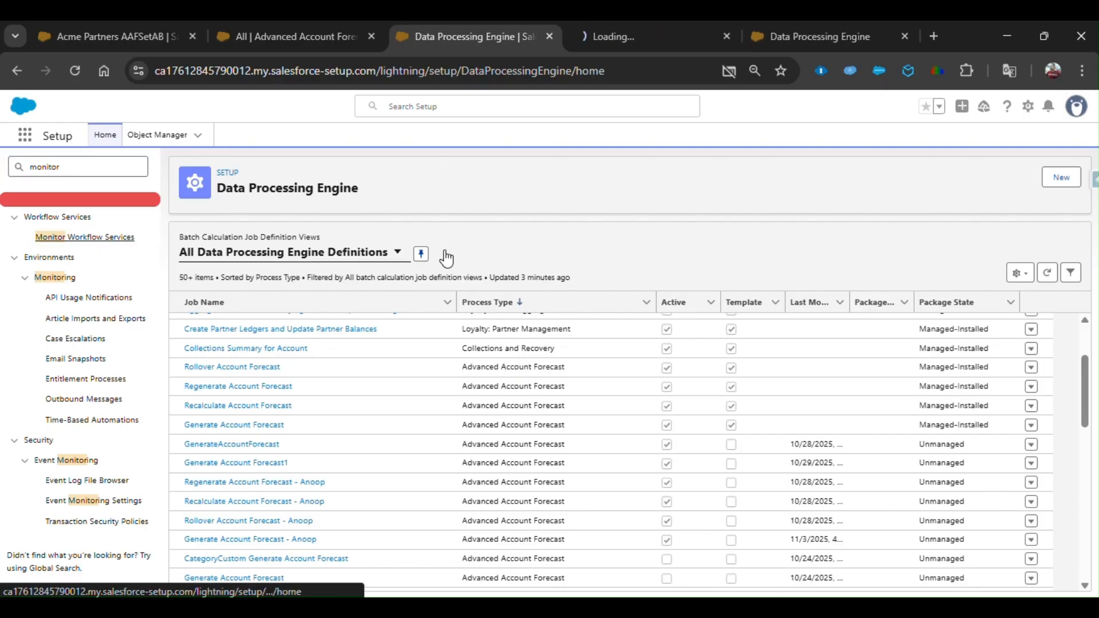
{"action": "left_click_drag", "start_coordinate": [684, 46], "coordinate": [839, 46]}
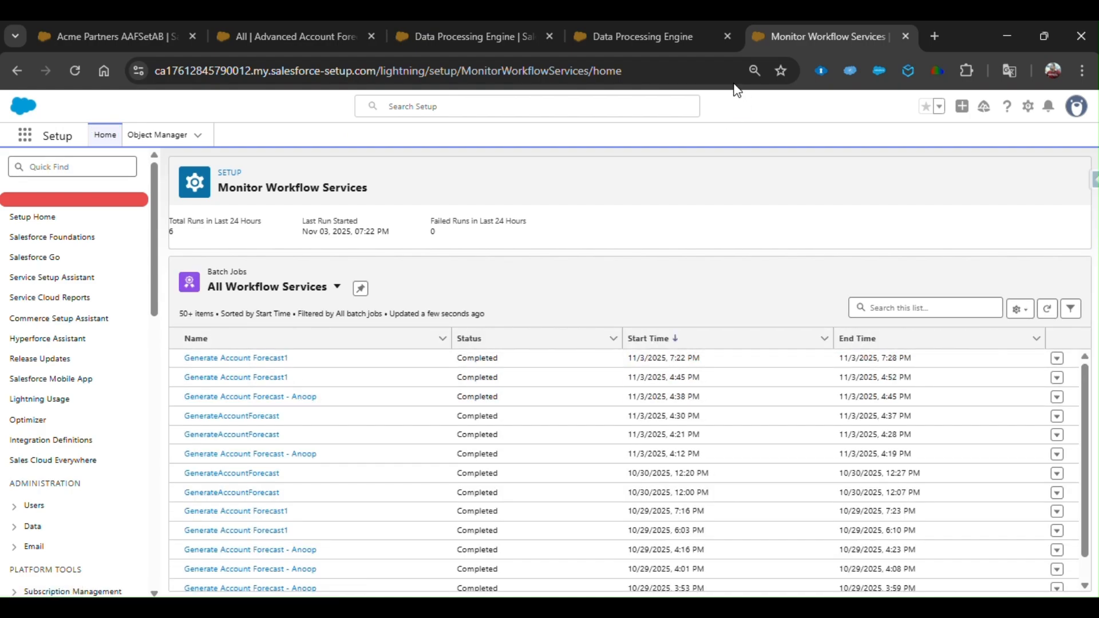
- Check the builder's run submission and reload Monitor Workflow Services to look up the new Generate Account Forecast1 job
{"action": "left_click", "coordinate": [673, 40]}
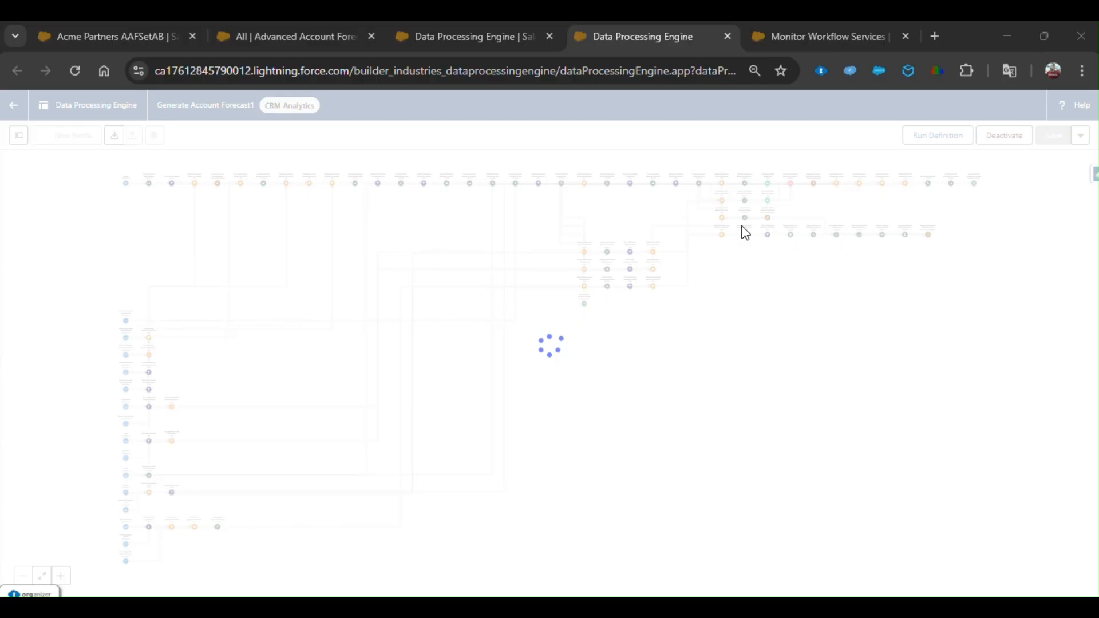
{"action": "left_click", "coordinate": [819, 41]}
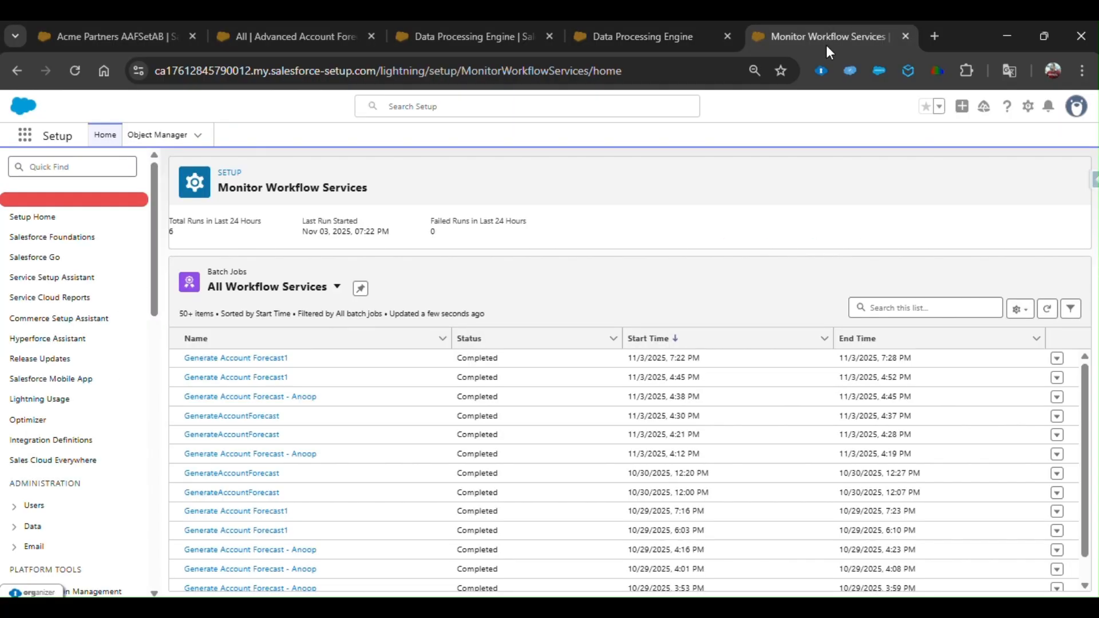
{"action": "left_click", "coordinate": [74, 71]}
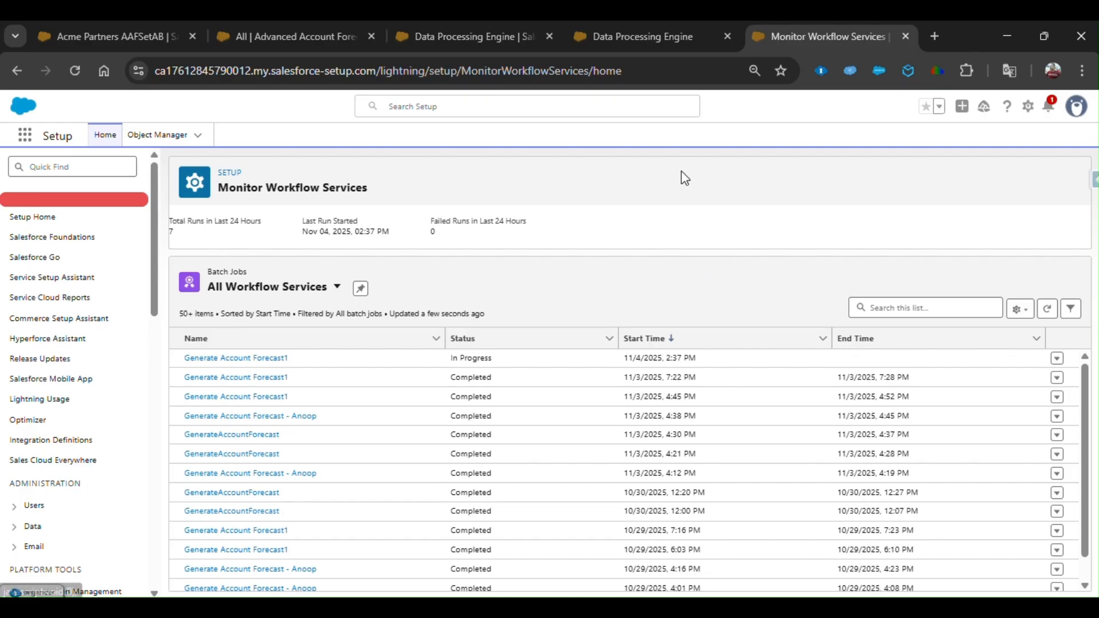
- Examine the forecast grid, the definition's node canvas and the forecast facts list for the data the run processes
{"action": "left_click", "coordinate": [91, 39]}
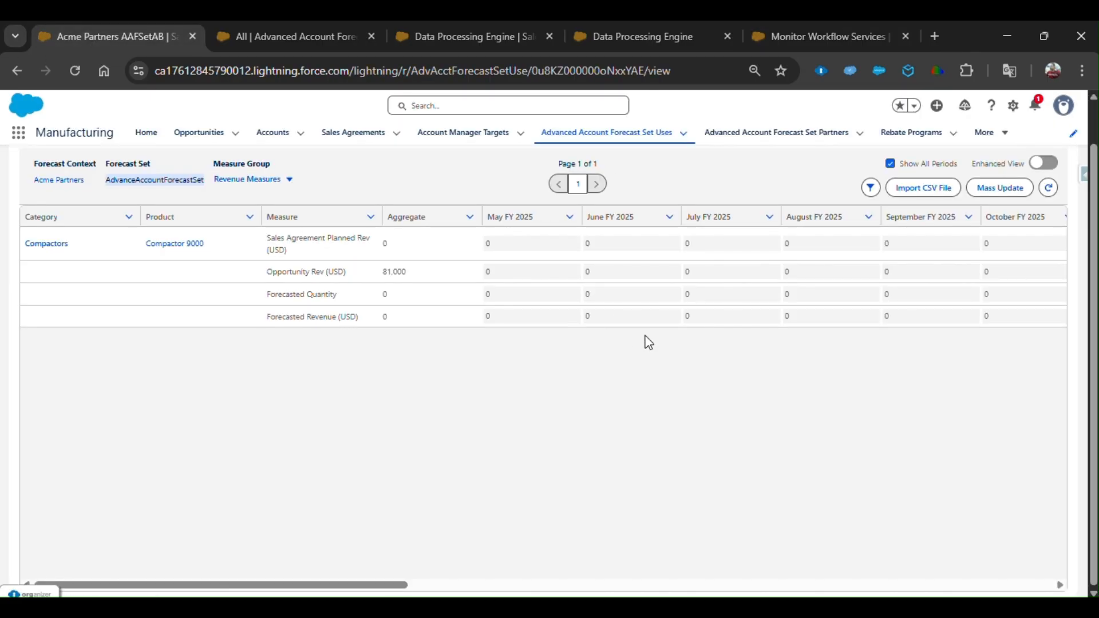
{"action": "left_click", "coordinate": [812, 32]}
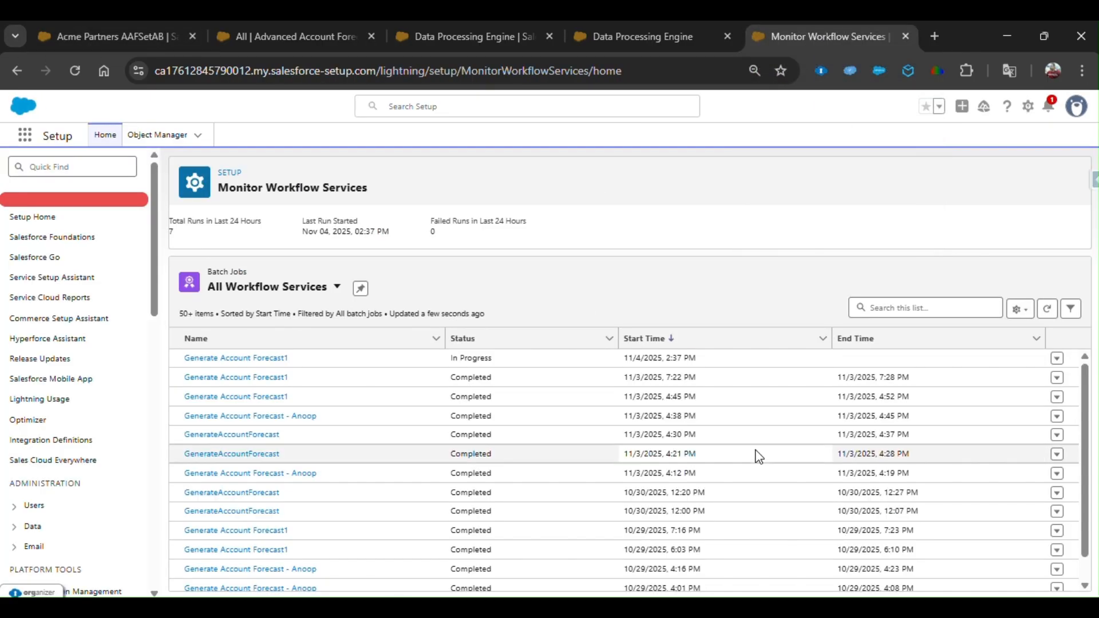
{"action": "left_click", "coordinate": [669, 36]}
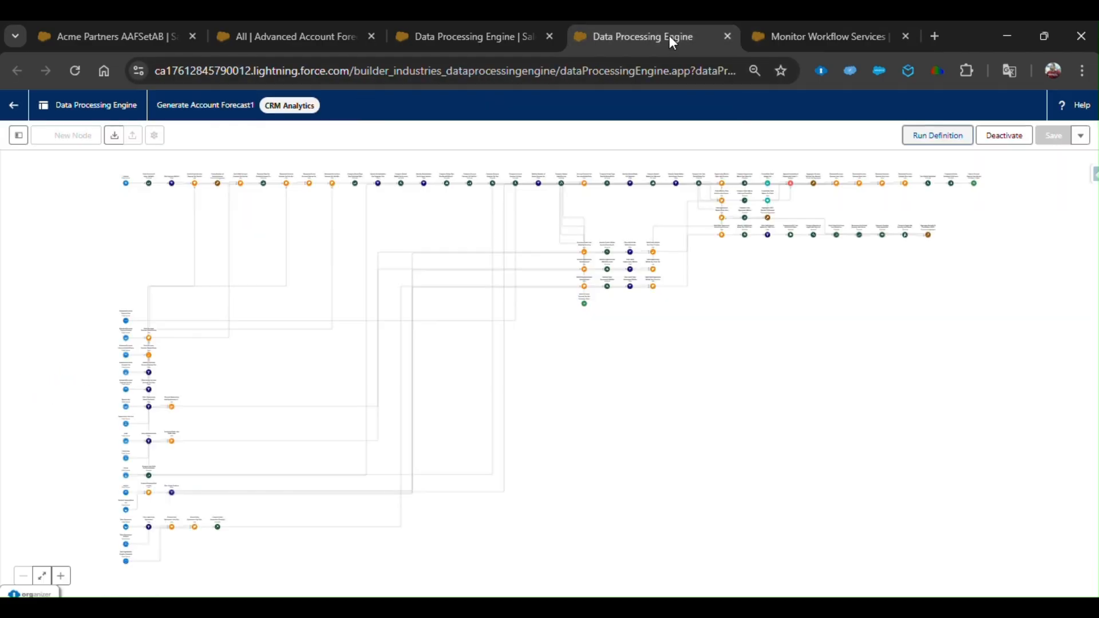
{"action": "left_click", "coordinate": [797, 43]}
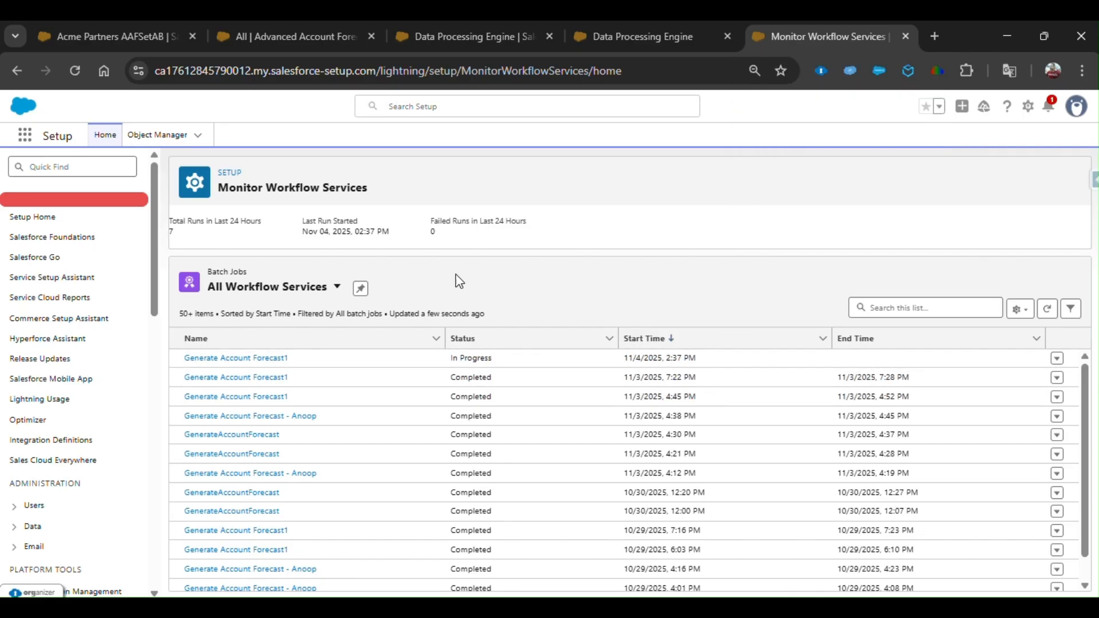
{"action": "left_click", "coordinate": [686, 45]}
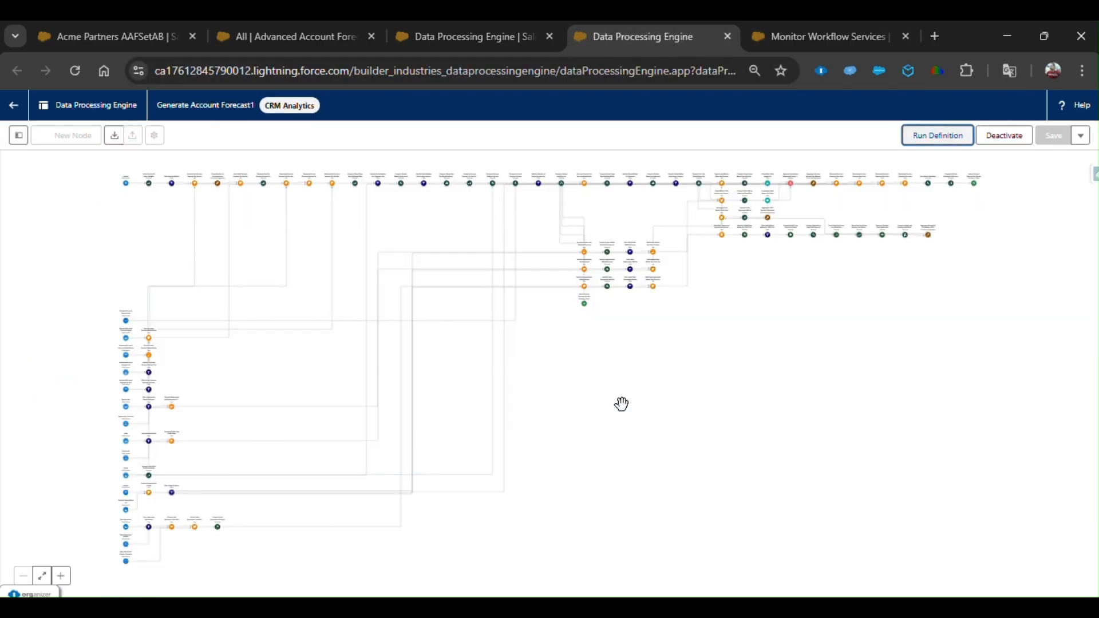
{"action": "left_click_drag", "start_coordinate": [622, 463], "coordinate": [749, 411]}
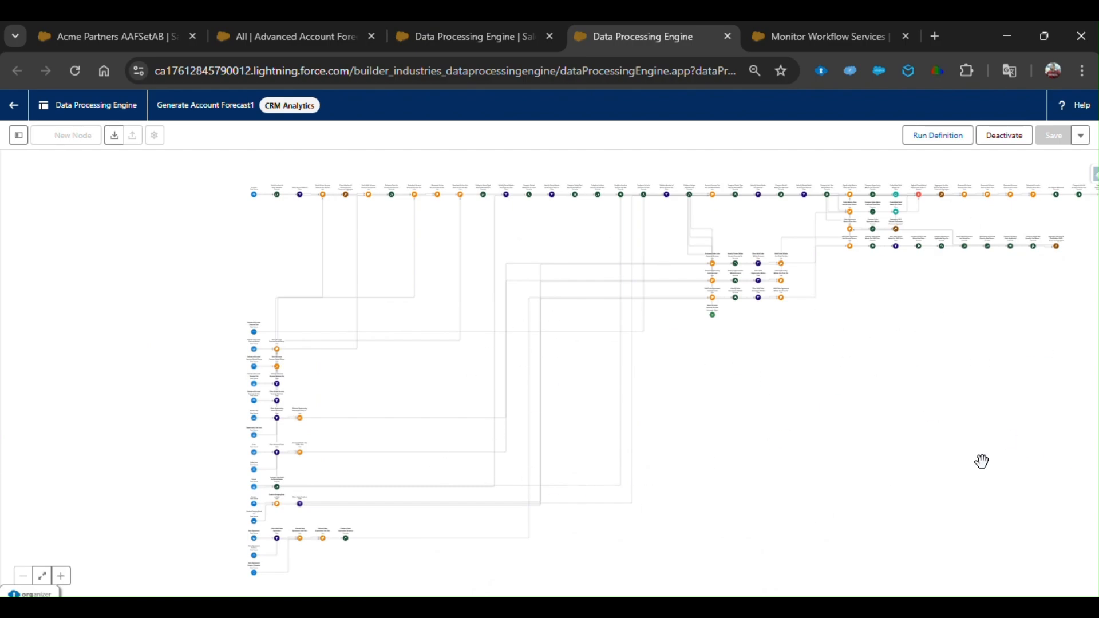
{"action": "left_click", "coordinate": [312, 36]}
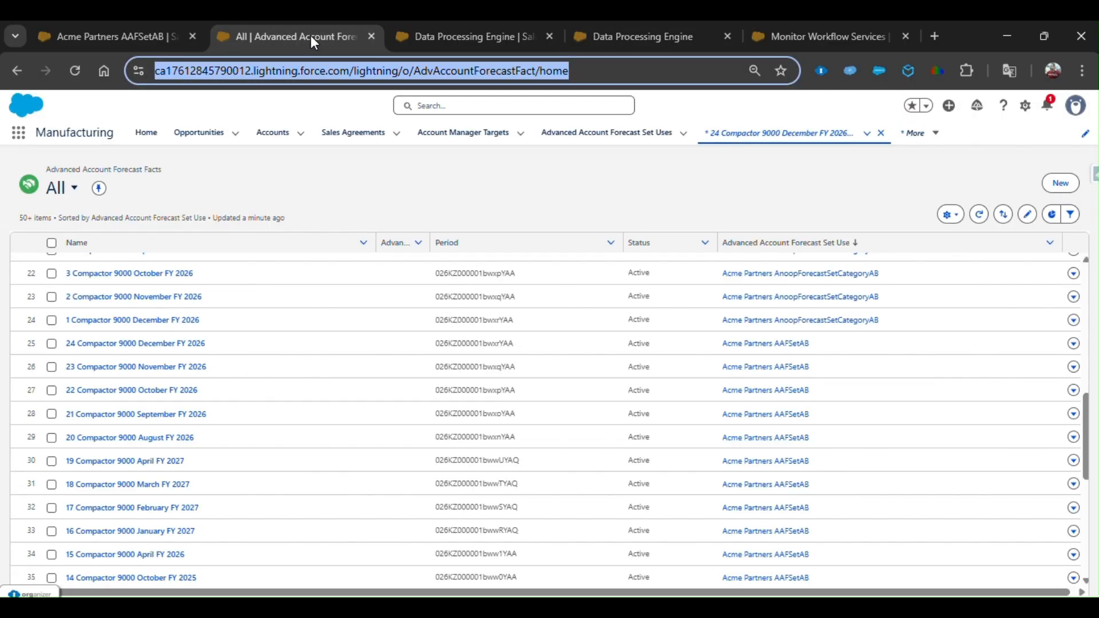
{"action": "left_click", "coordinate": [124, 39]}
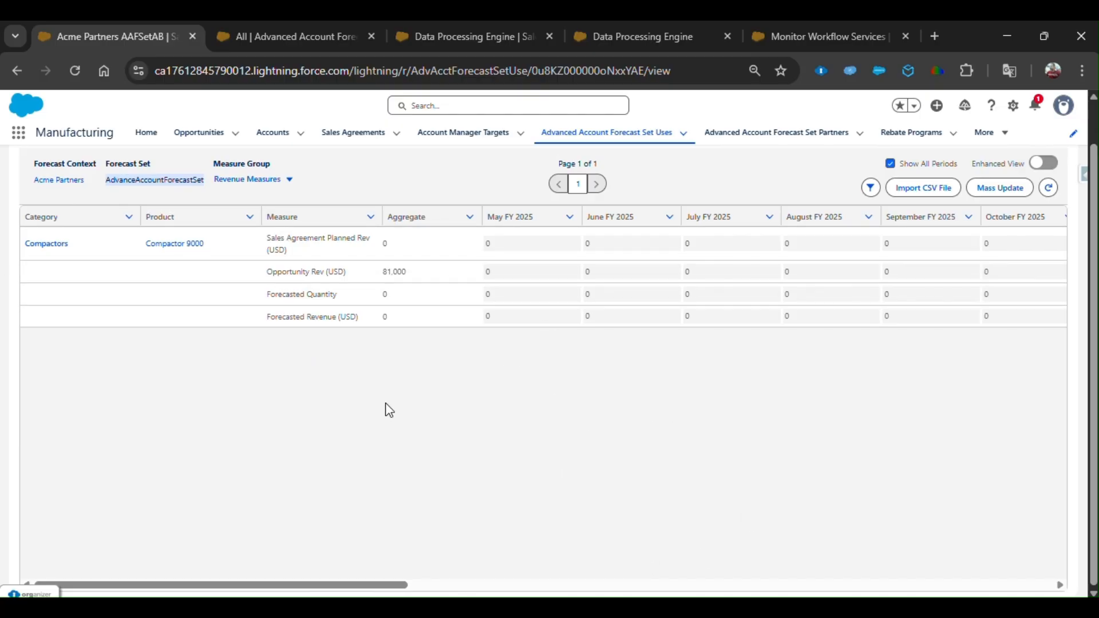
{"action": "left_click", "coordinate": [263, 29]}
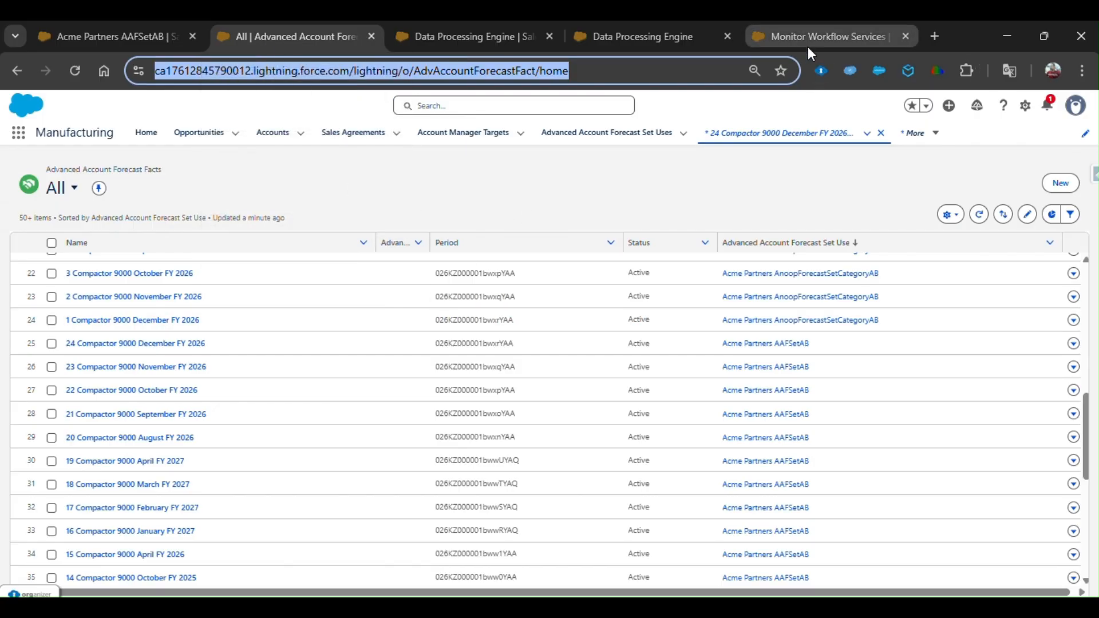
- Open the in-progress Generate Account Forecast1 run and inspect the definition's data source, filter and join nodes up close
{"action": "left_click", "coordinate": [767, 40]}
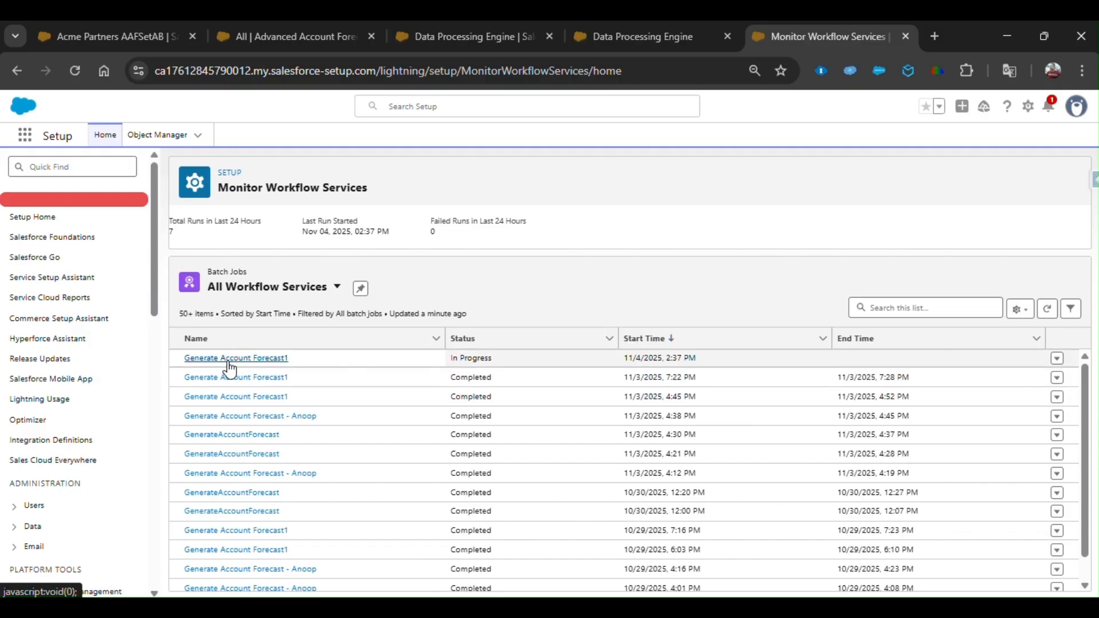
{"action": "left_click", "coordinate": [261, 361]}
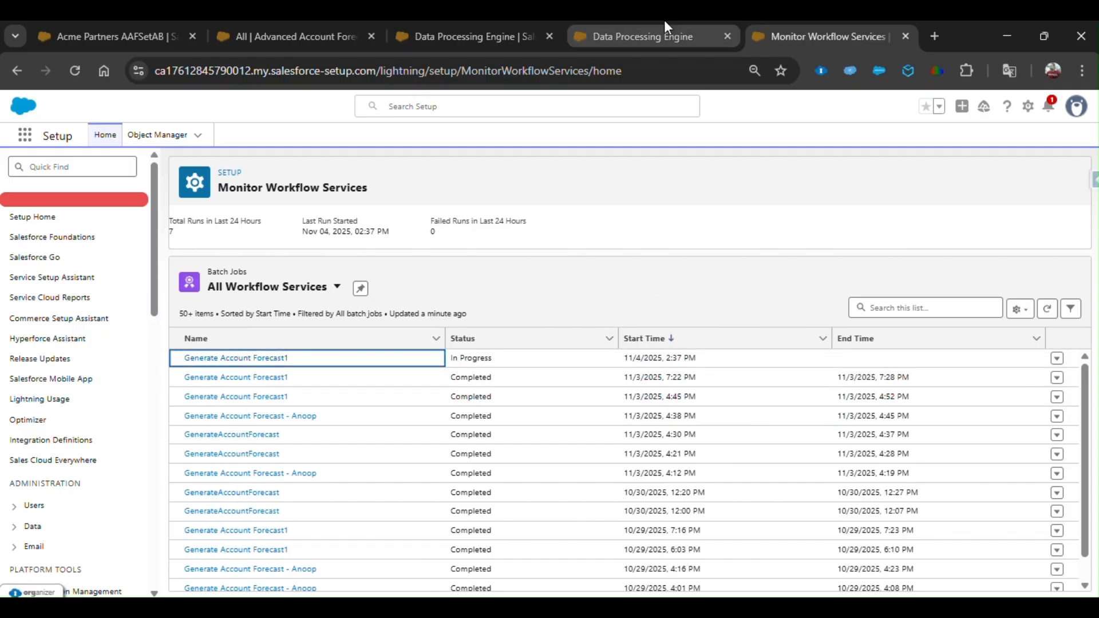
{"action": "left_click", "coordinate": [653, 36]}
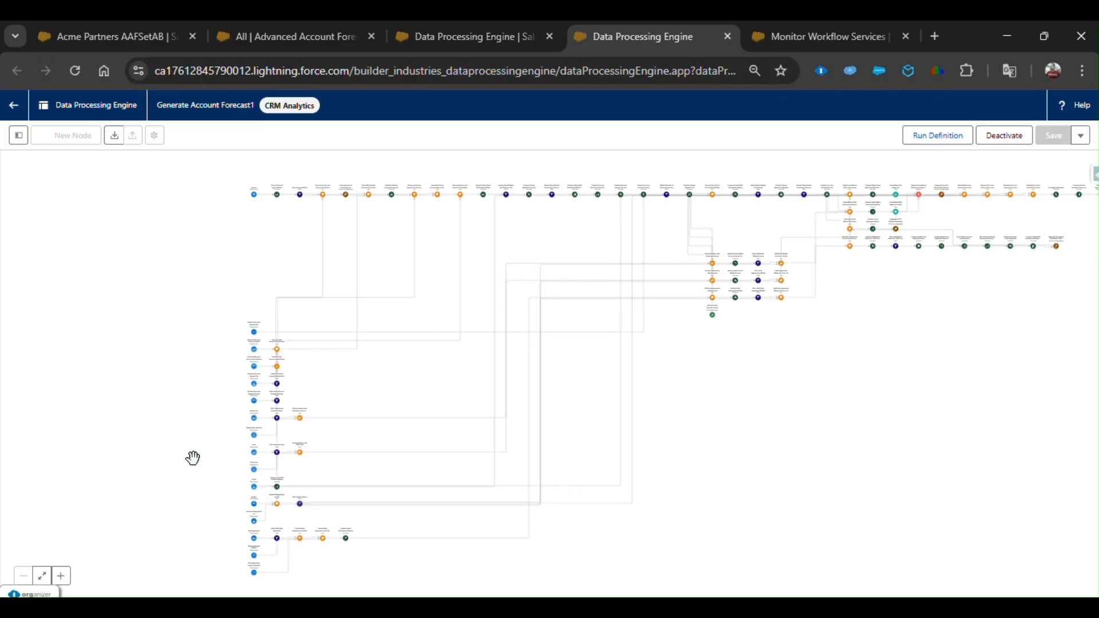
{"action": "left_click", "coordinate": [62, 580]}
{"action": "left_click", "coordinate": [63, 583]}
{"action": "left_click_drag", "start_coordinate": [266, 447], "coordinate": [843, 464]}
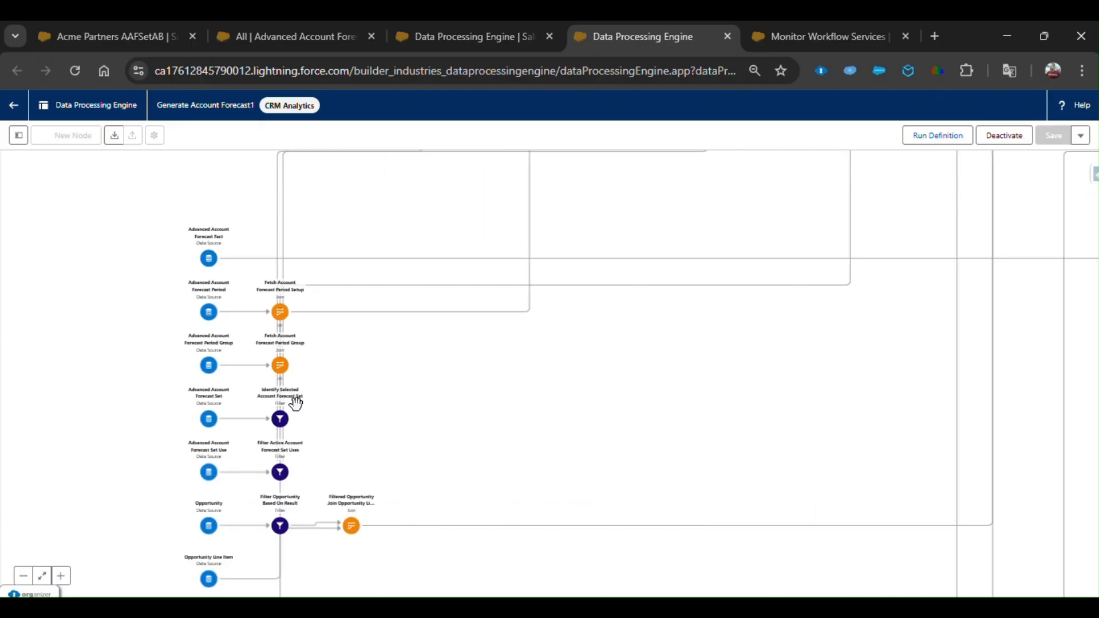
- Return to the Generate_Account_Forecast1 run record and show its tasks
{"action": "left_click", "coordinate": [798, 40]}
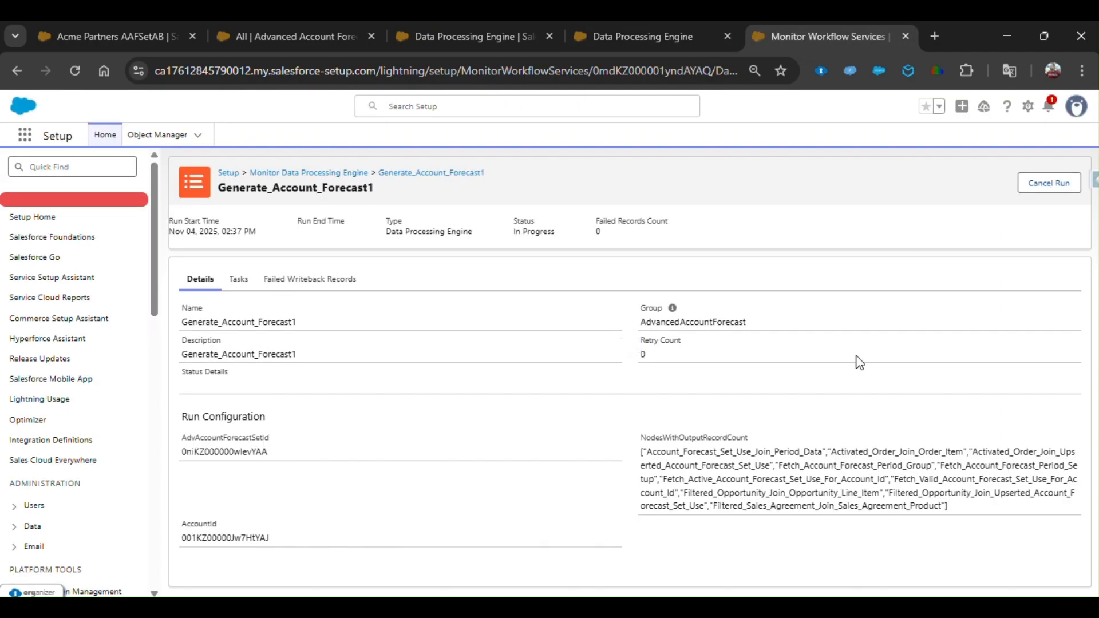
{"action": "left_click", "coordinate": [237, 279]}
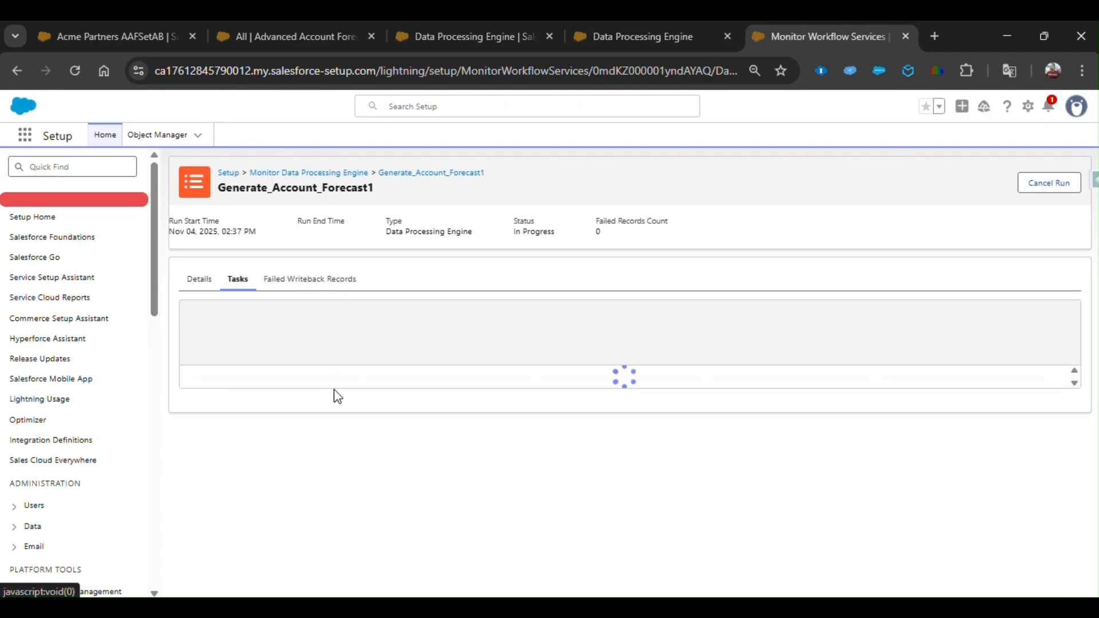
- Review the Generate_Account_Forecast1 run's tasks, failed writeback records and run details, and return to the Acme Partners forecast grid
{"action": "scroll", "coordinate": [792, 447], "scroll_direction": "down", "scroll_amount": 2}
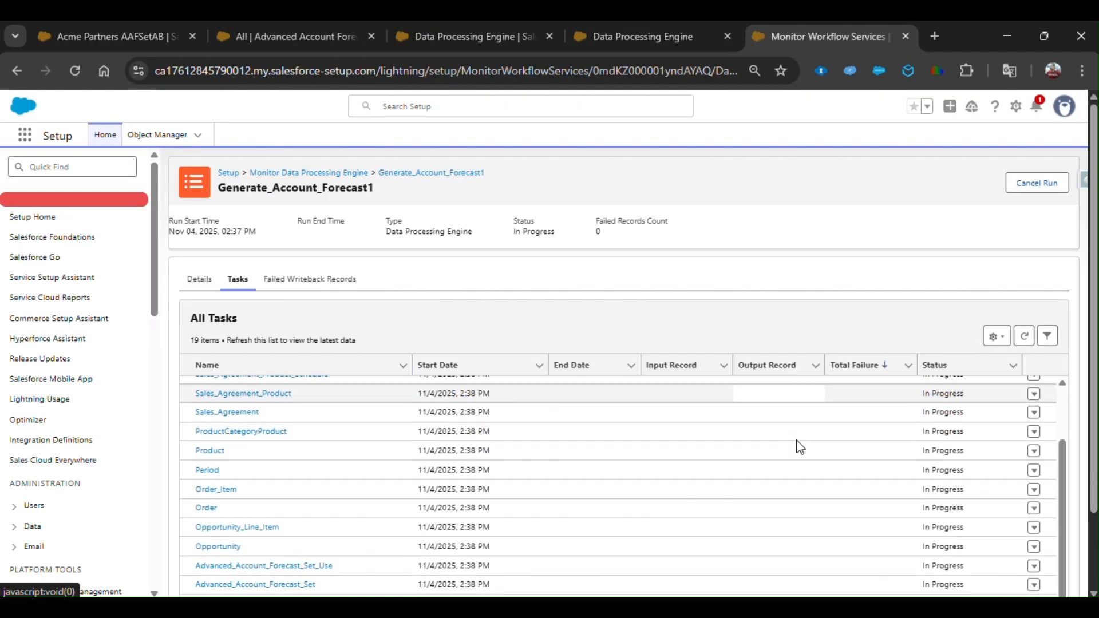
{"action": "scroll", "coordinate": [689, 494], "scroll_direction": "up", "scroll_amount": 2}
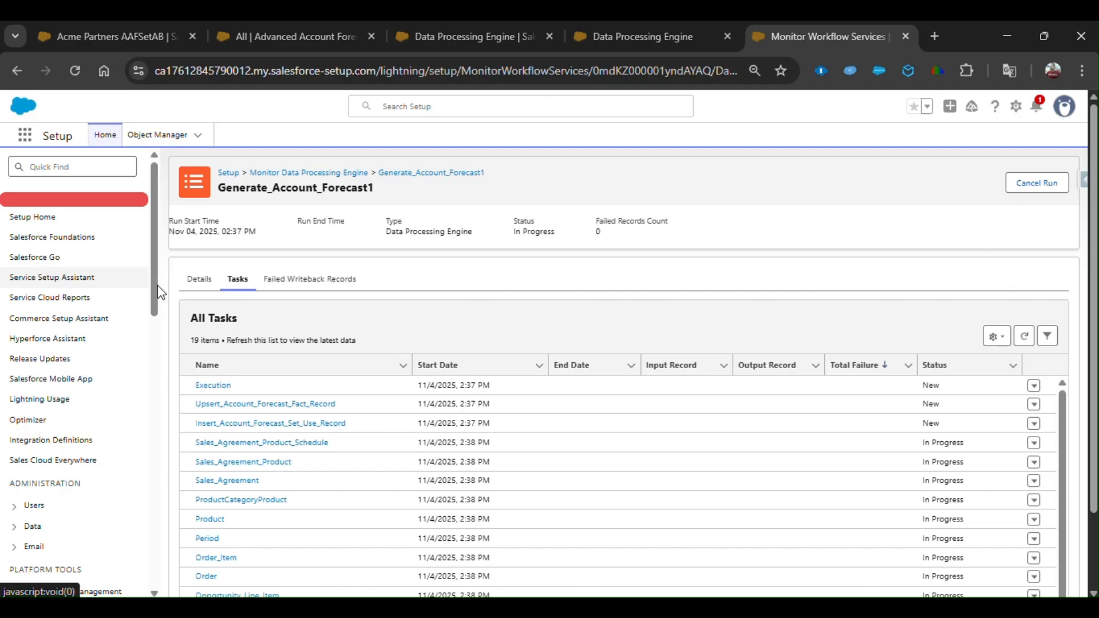
{"action": "left_click", "coordinate": [289, 293]}
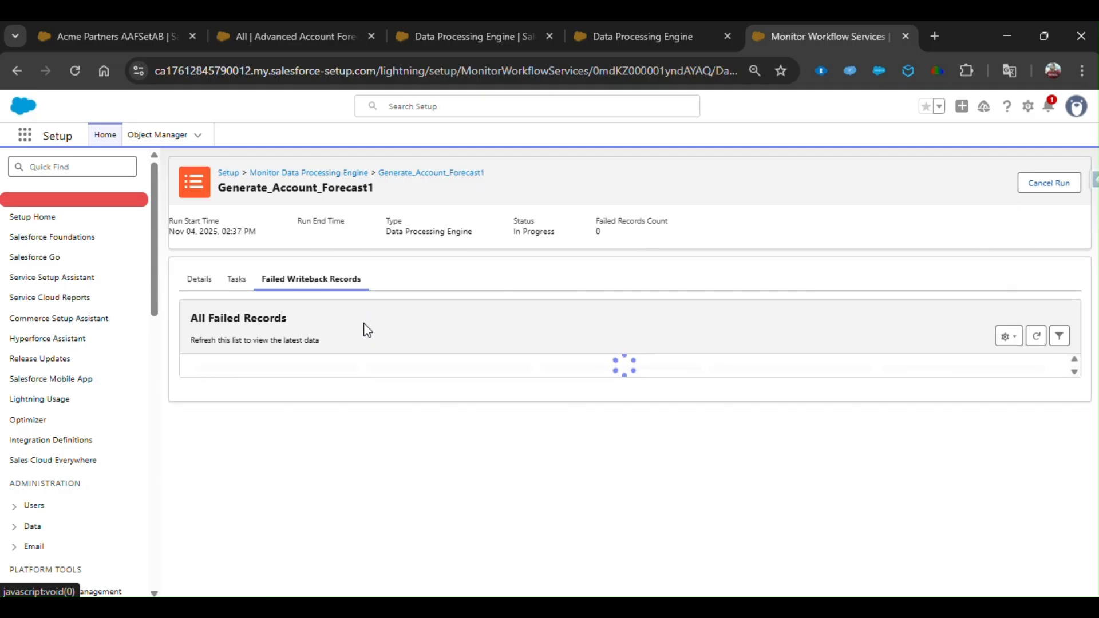
{"action": "left_click", "coordinate": [237, 290]}
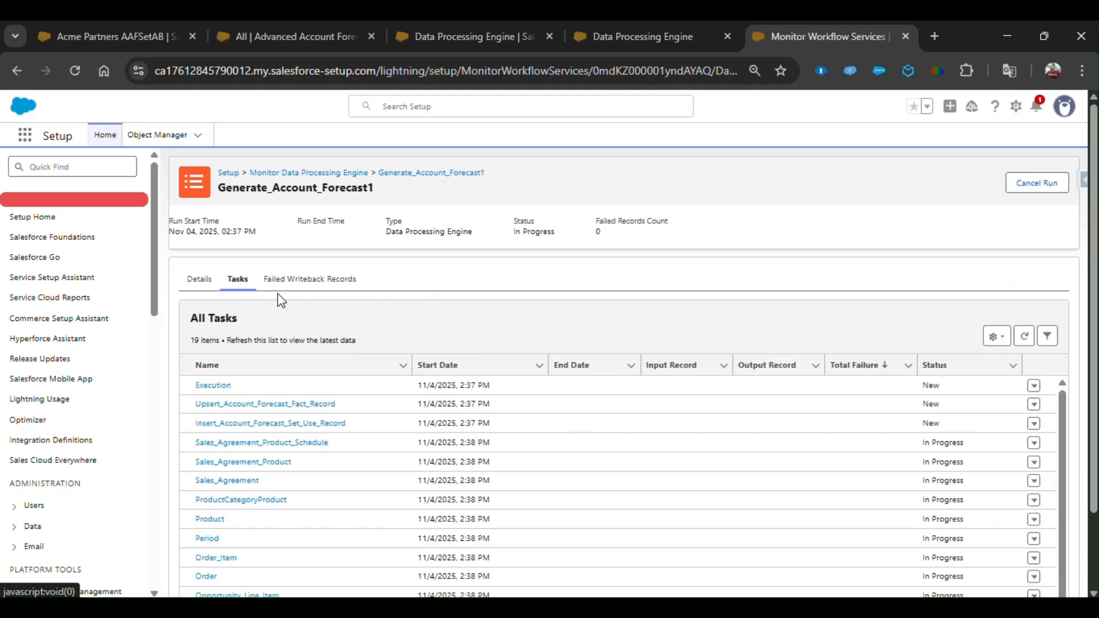
{"action": "left_click", "coordinate": [201, 281]}
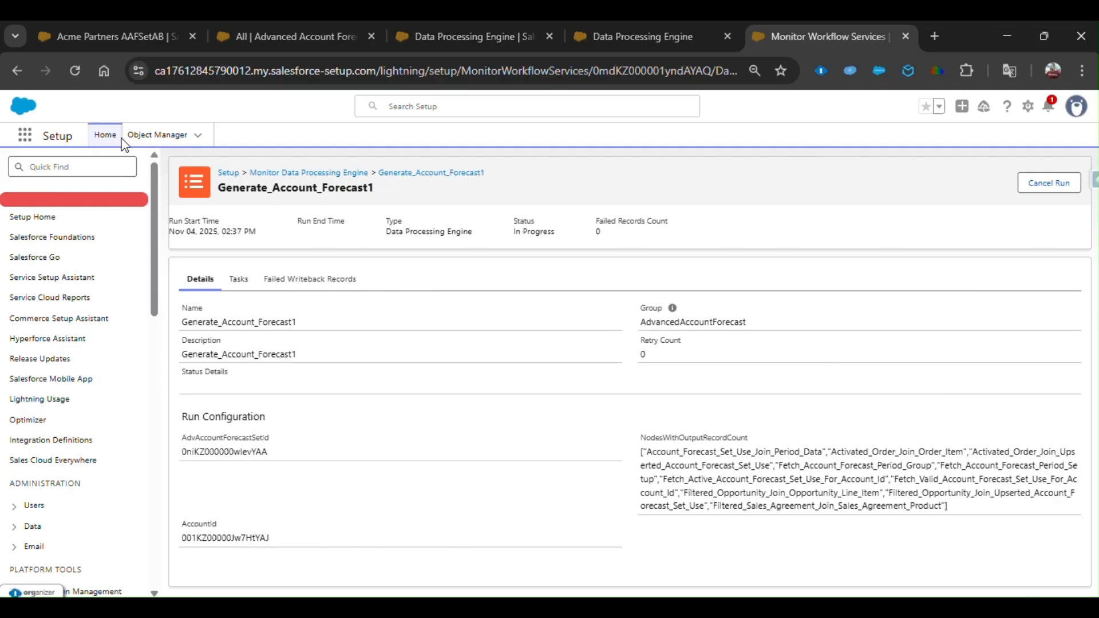
{"action": "left_click", "coordinate": [96, 37]}
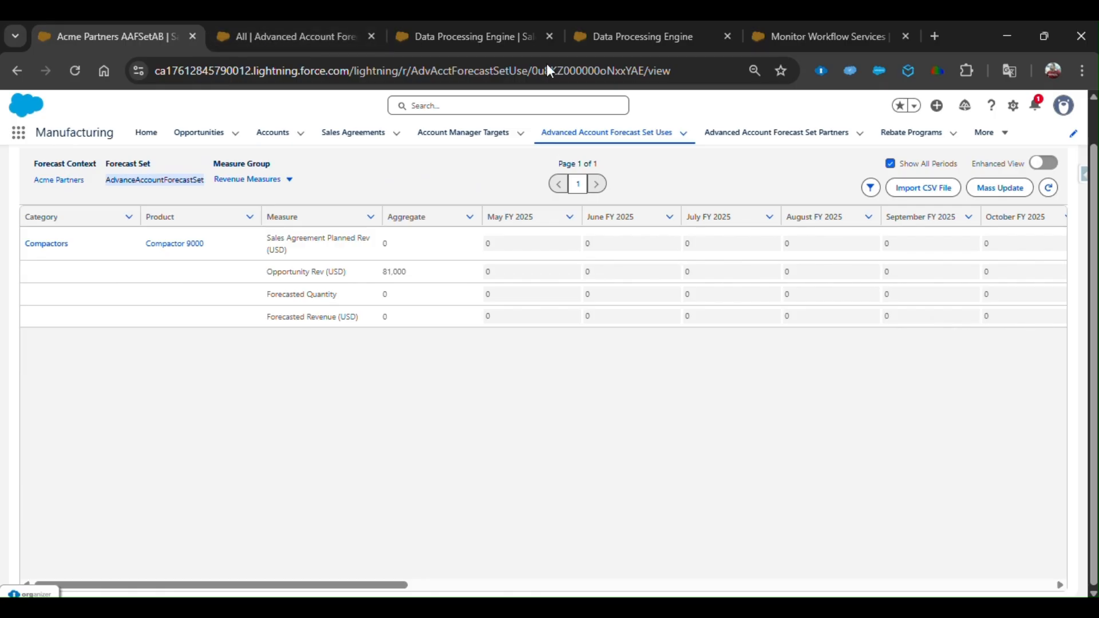